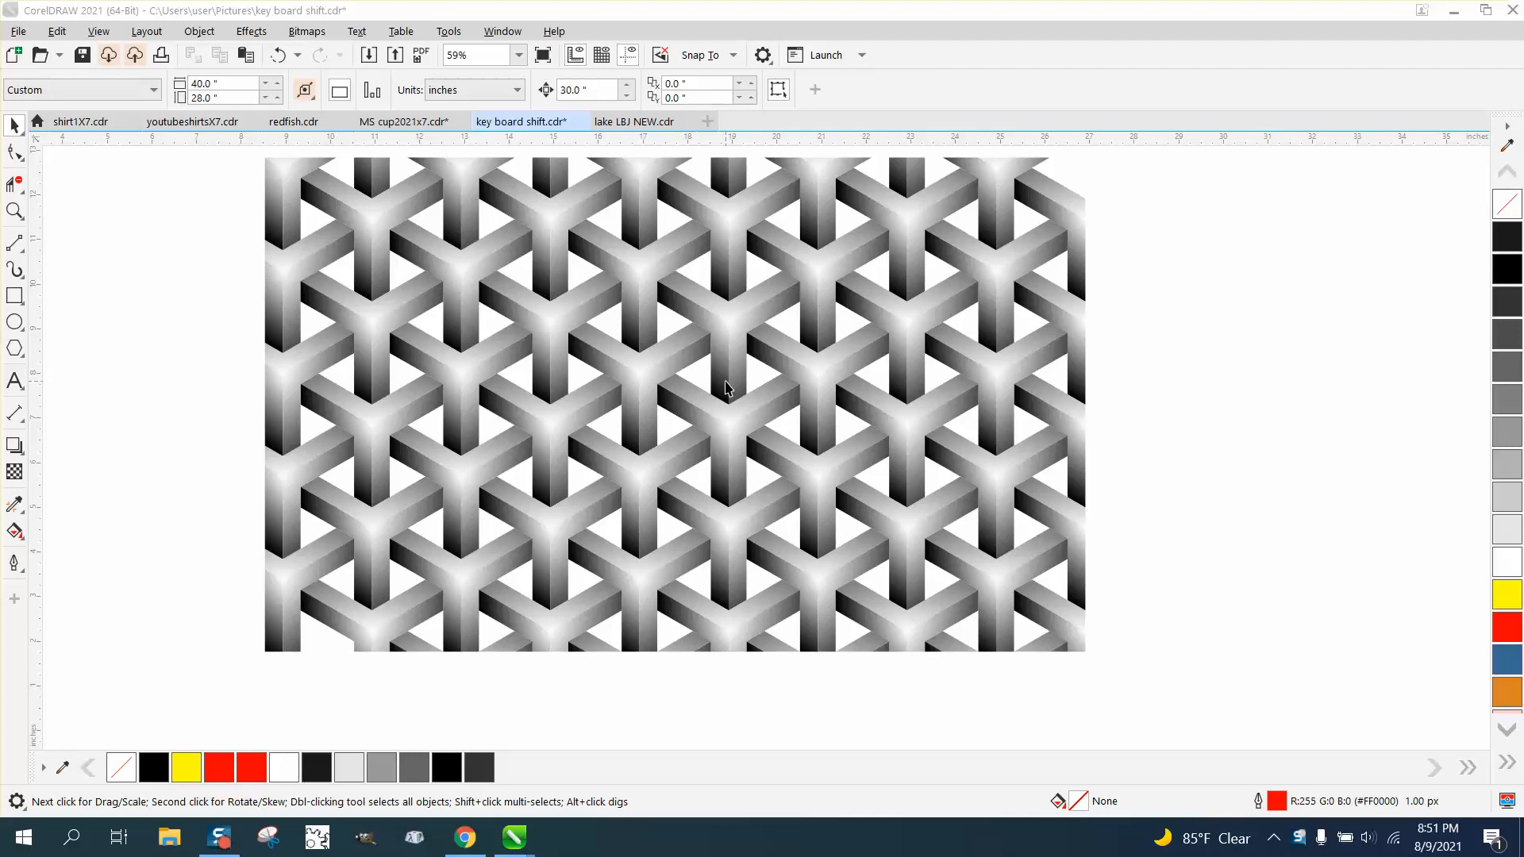
# Move the grouped weave pattern off to the upper right edge of the page, clear of the drawing area.
pyautogui.click(731, 388)
pyautogui.scroll(-2, 734, 389)
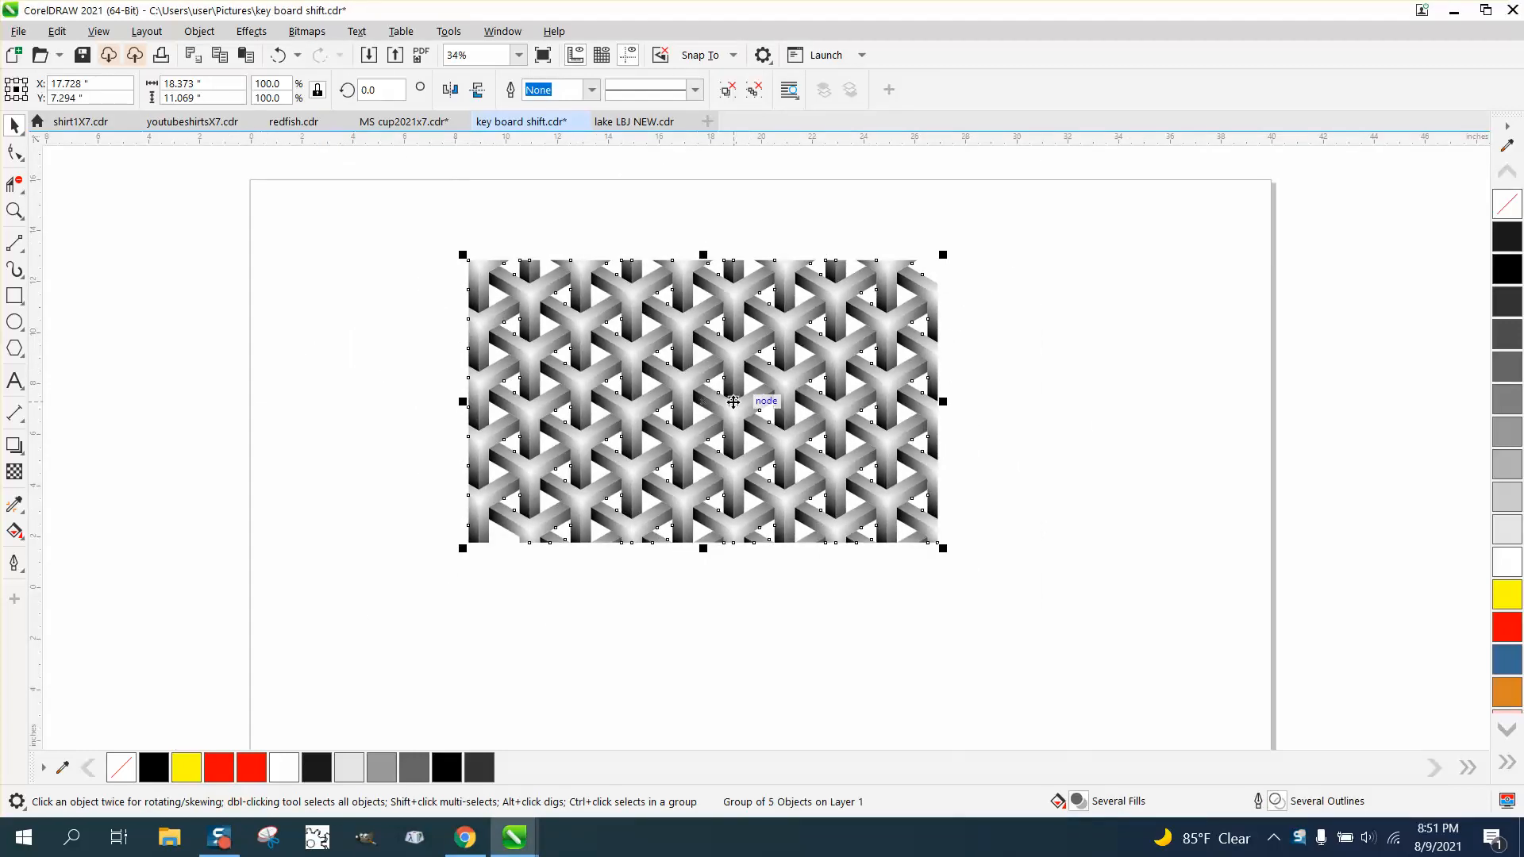
pyautogui.moveTo(782, 401); pyautogui.dragTo(1270, 335)
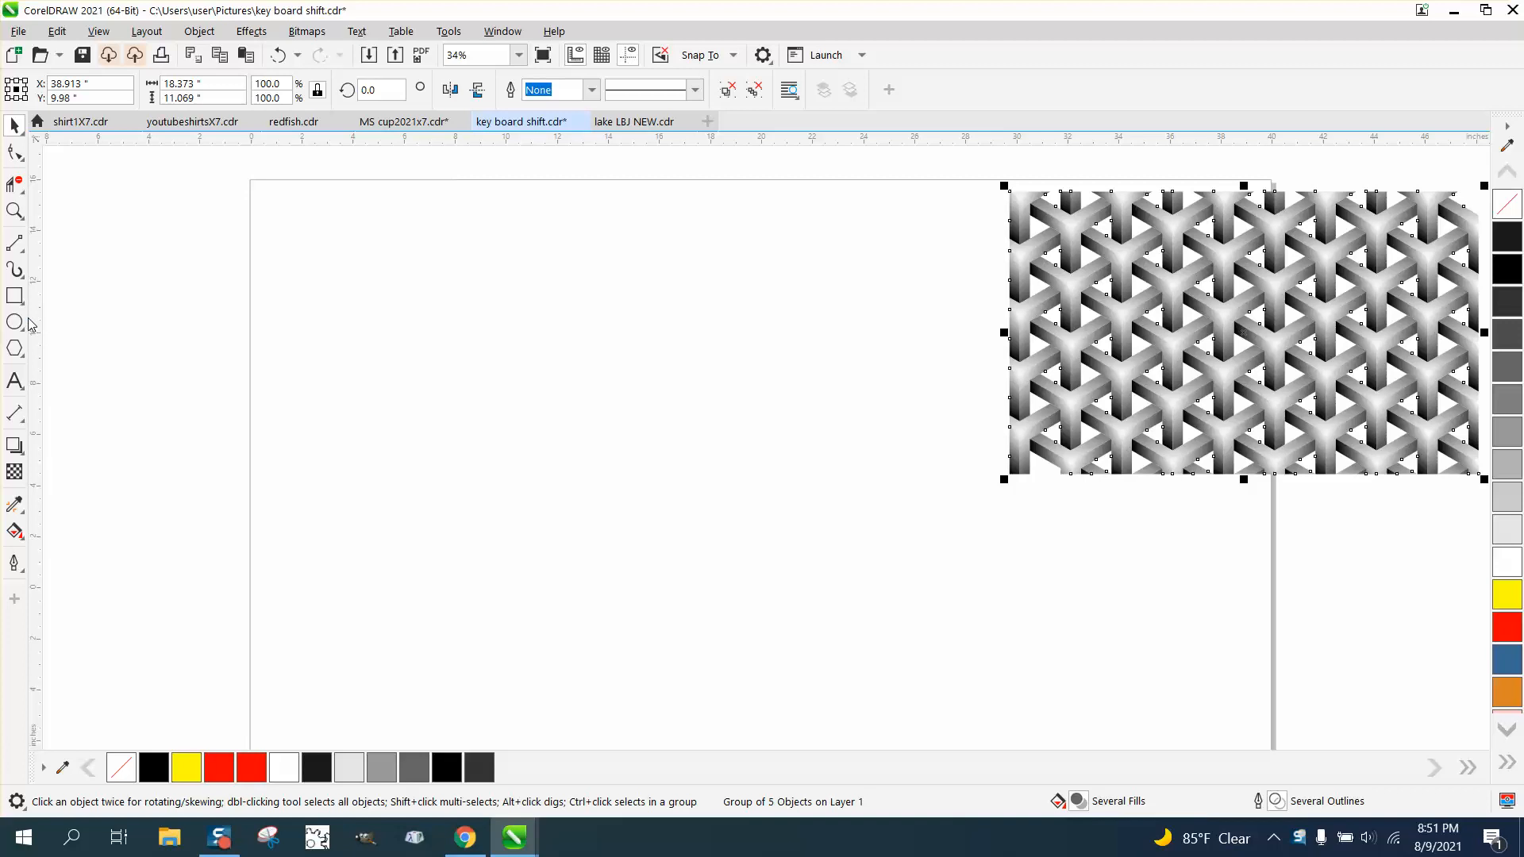
# Draw a six-sided polygon about 9.3 by 10.8 inches and add a concentric copy scaled to about 81%.
pyautogui.click(26, 365)
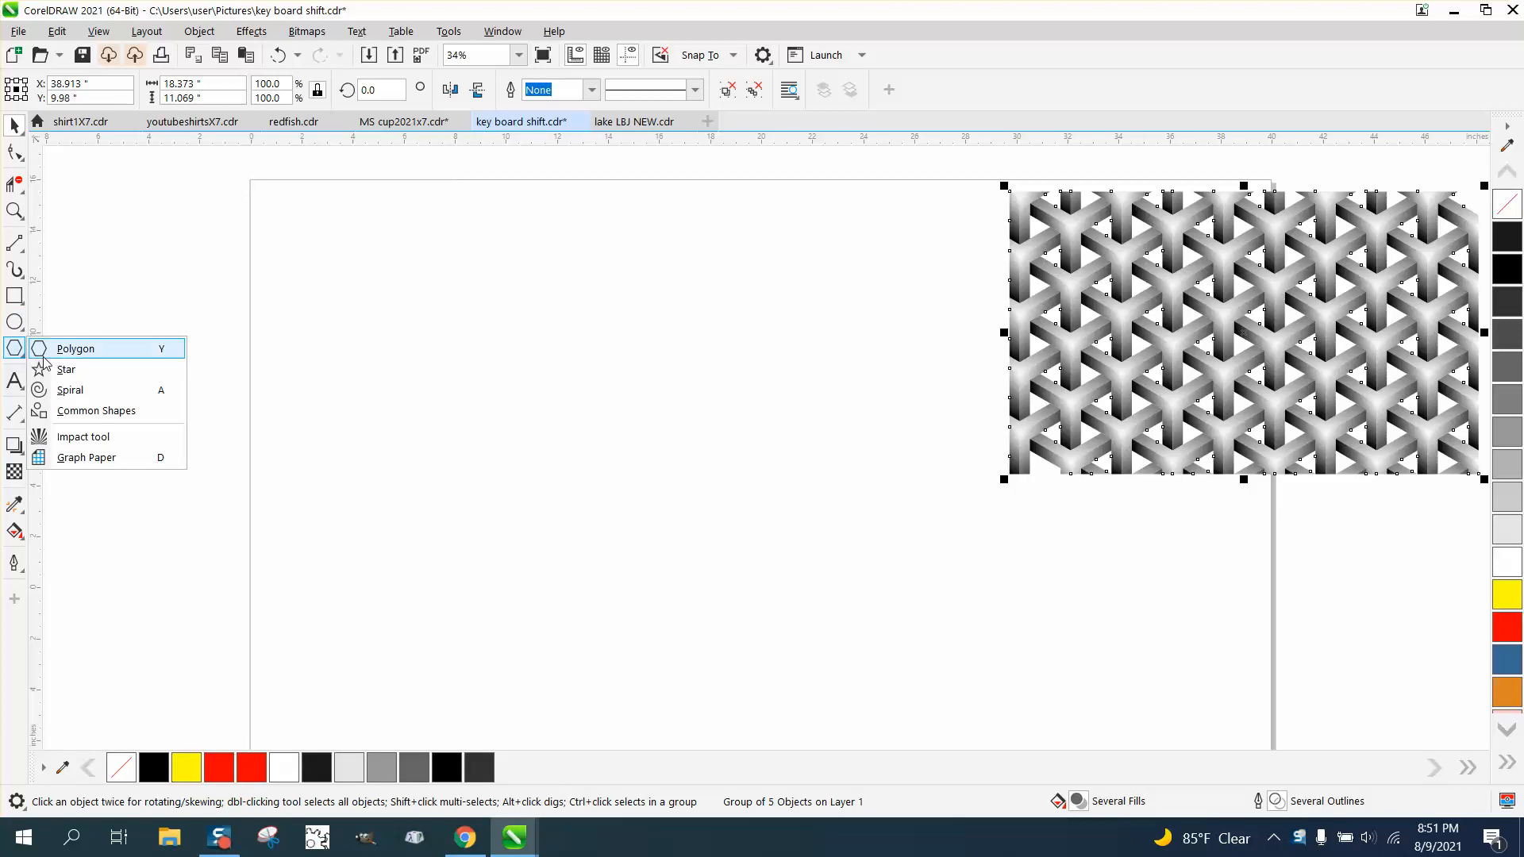
pyautogui.click(48, 346)
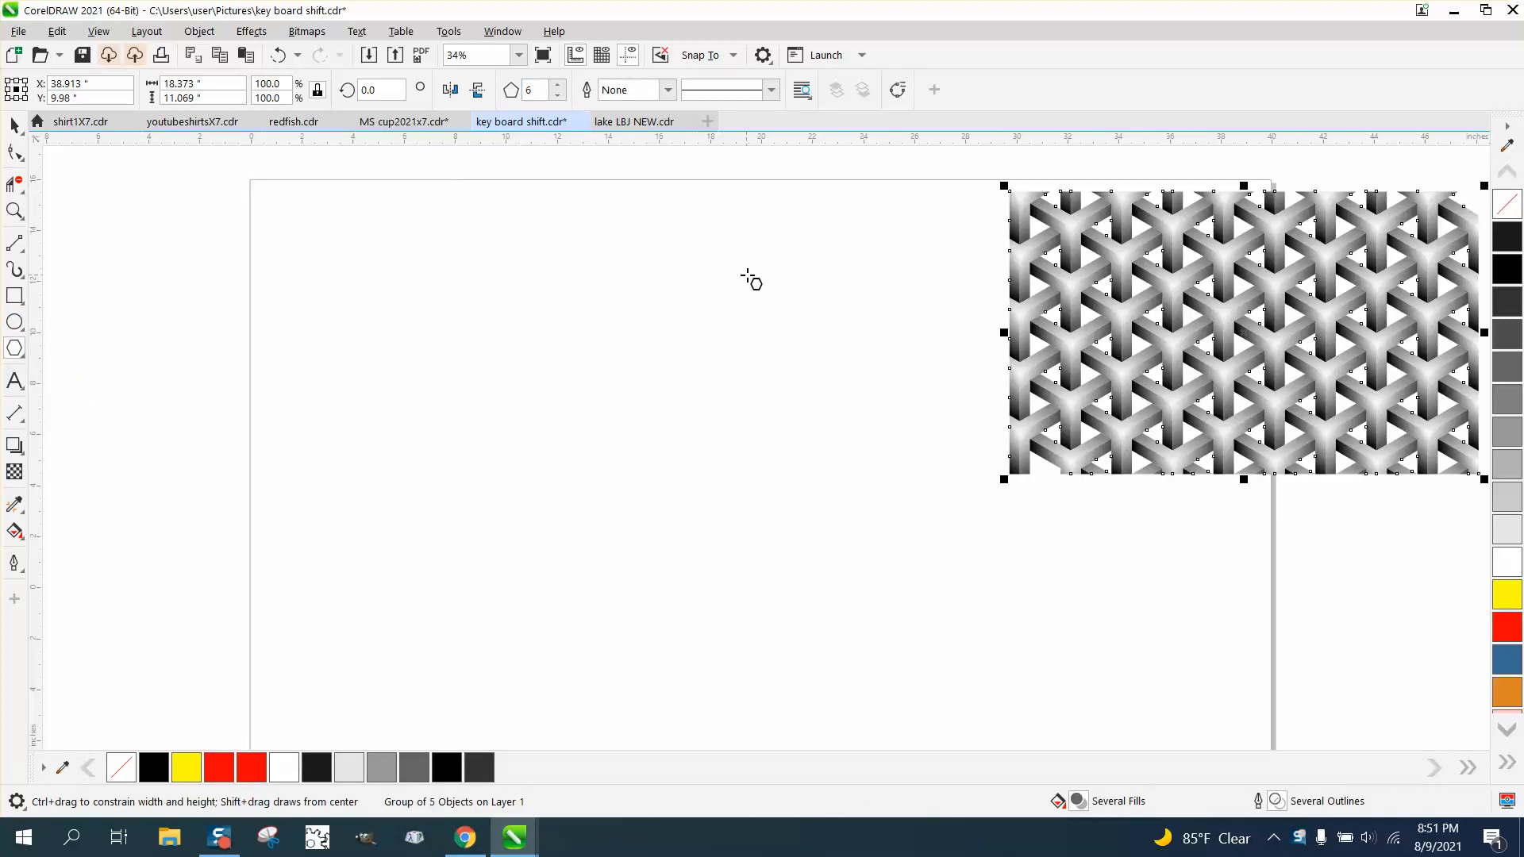
pyautogui.moveTo(752, 279); pyautogui.dragTo(585, 555)
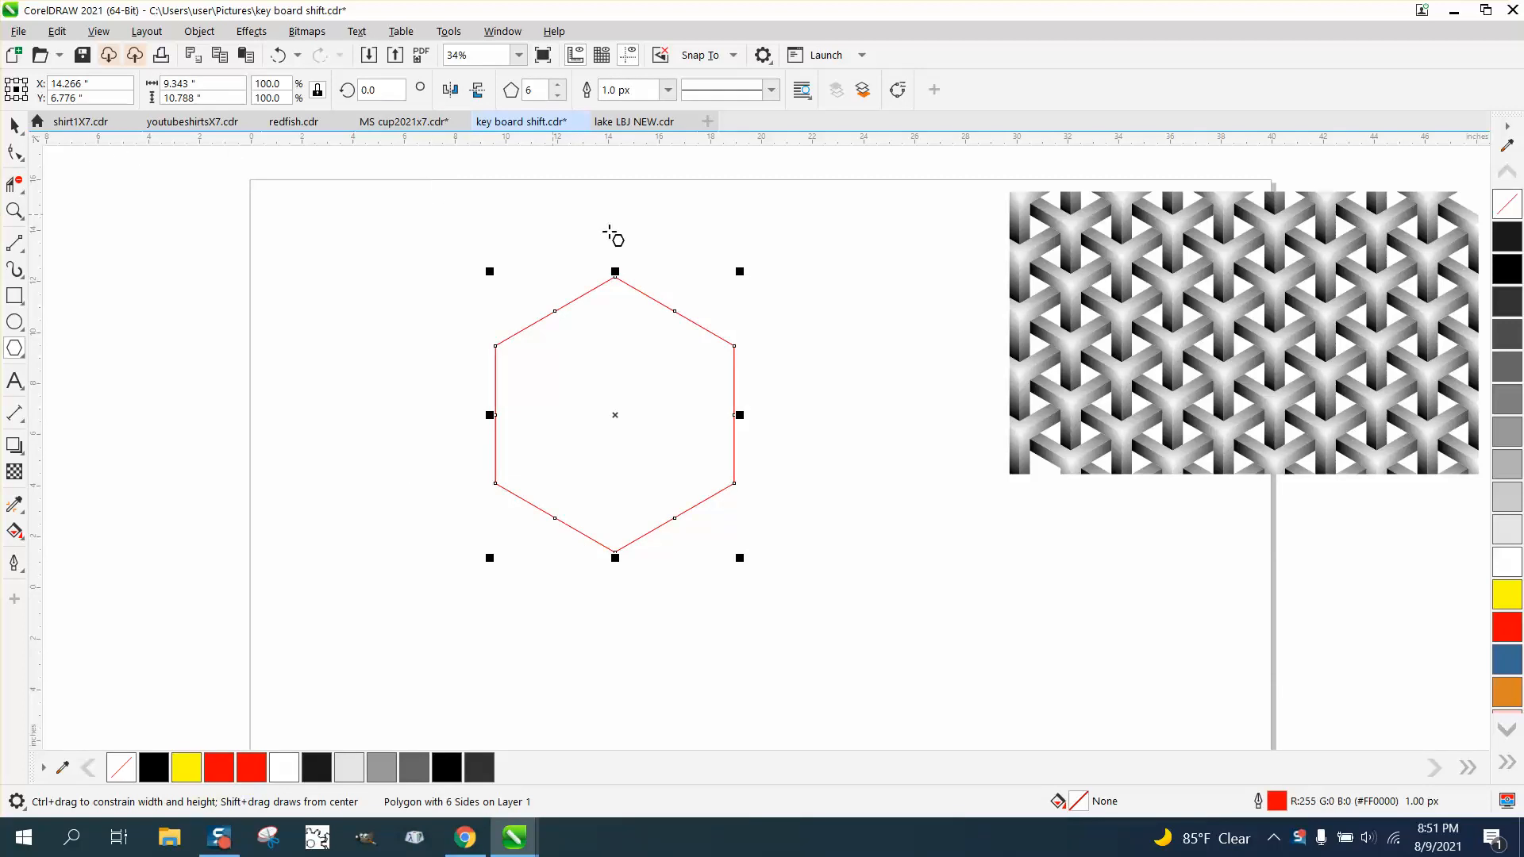
pyautogui.moveTo(746, 273); pyautogui.dragTo(718, 298)
pyautogui.click(14, 124)
pyautogui.click(222, 153)
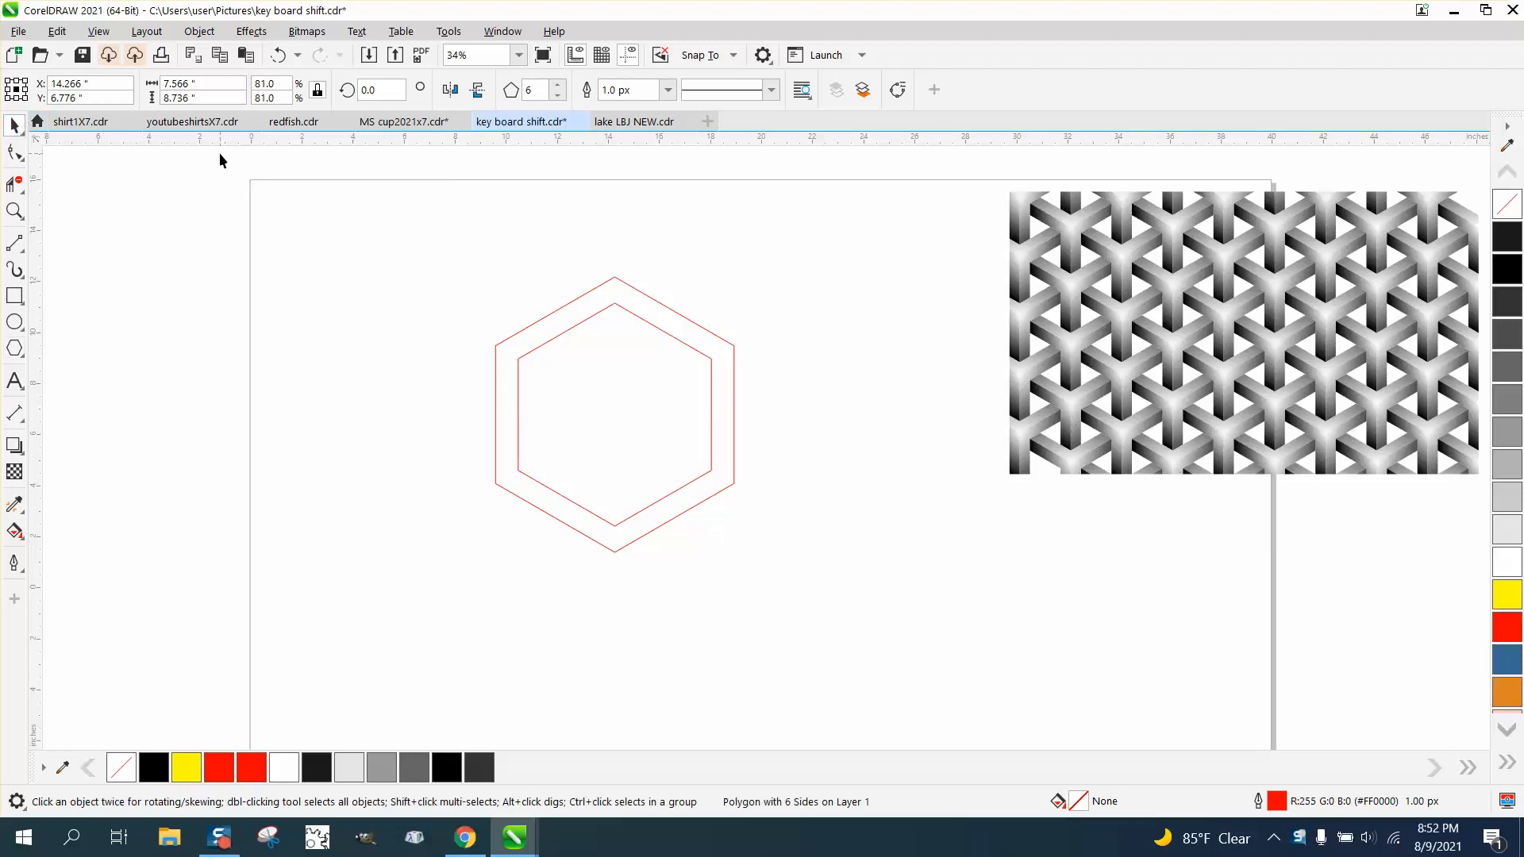
# Proportionally resize the outer hexagon to a height of 16 inches and the inner hexagon to a height of 12 inches.
pyautogui.click(629, 288)
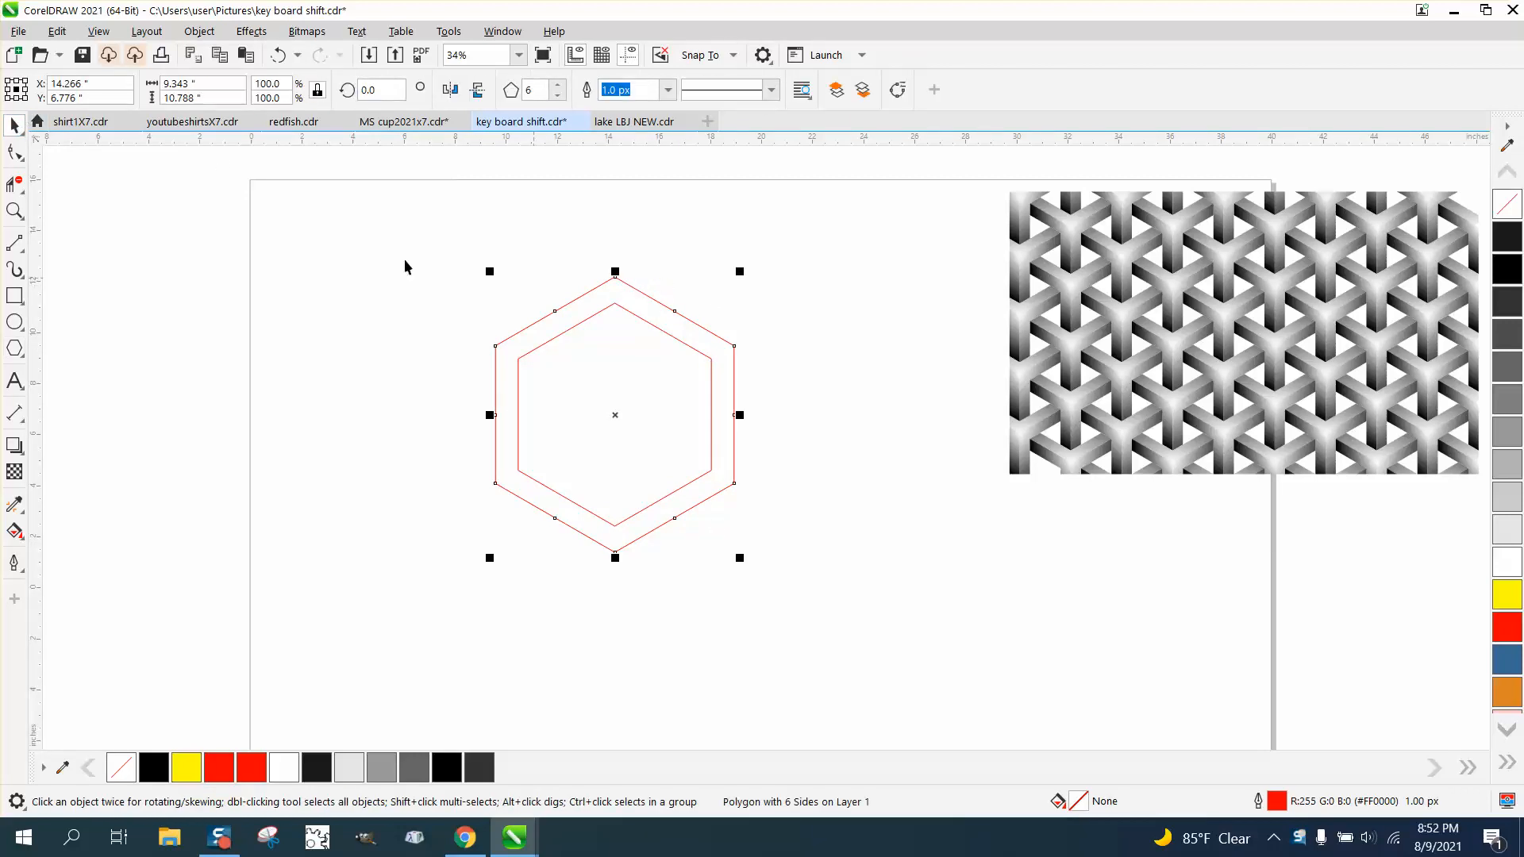
pyautogui.doubleClick(220, 99)
pyautogui.write('16')
pyautogui.press('Return')
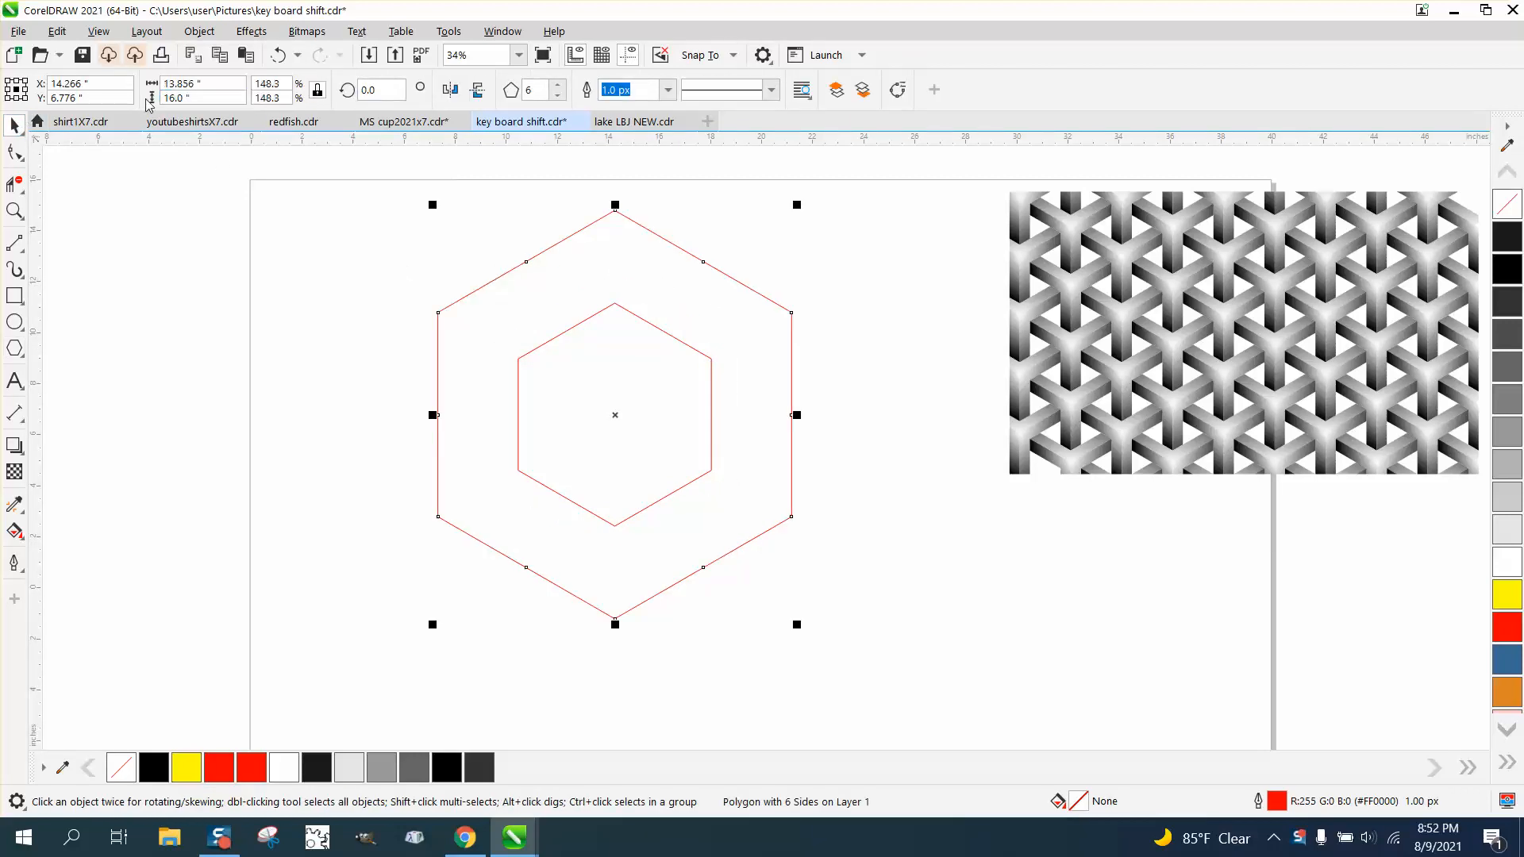
pyautogui.click(681, 349)
pyautogui.doubleClick(191, 98)
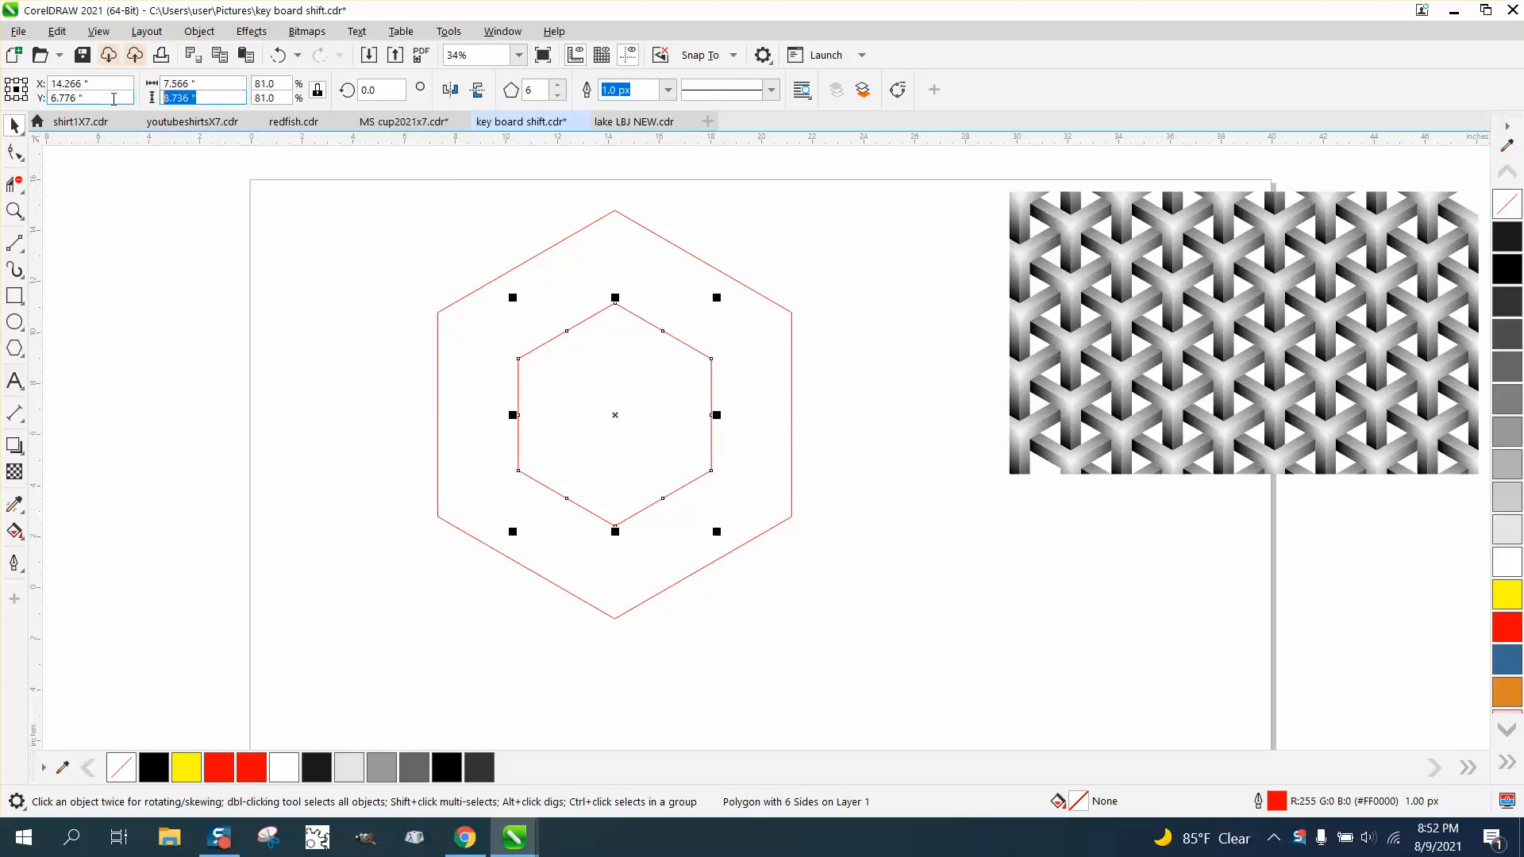
pyautogui.write('12')
pyautogui.press('Return')
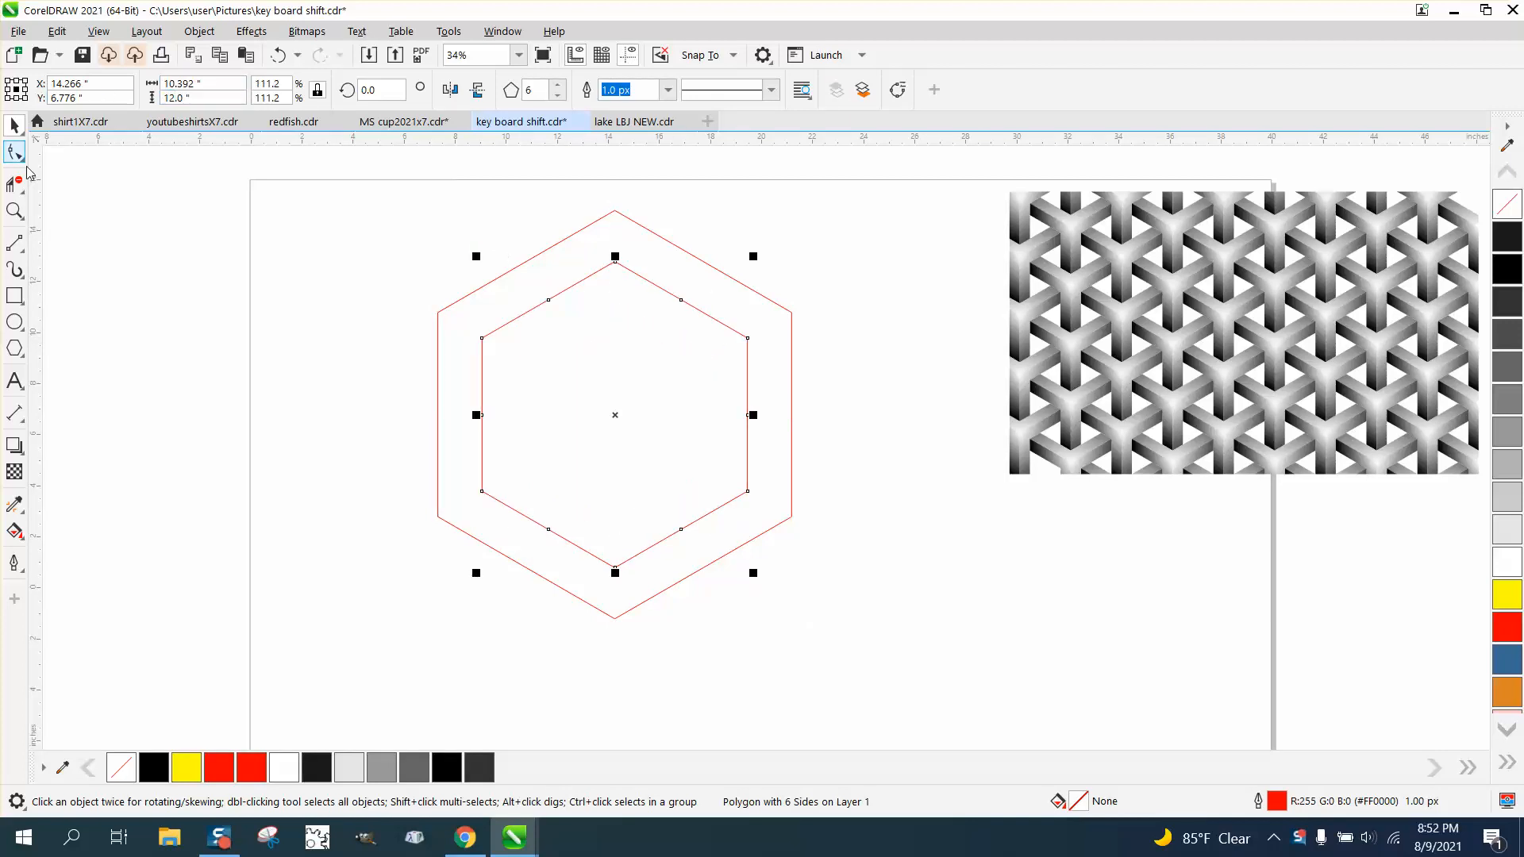
# Copy the outer hexagon straight down by one side length and Smart Fill the V-shaped band between the hexagons with red.
pyautogui.click(482, 290)
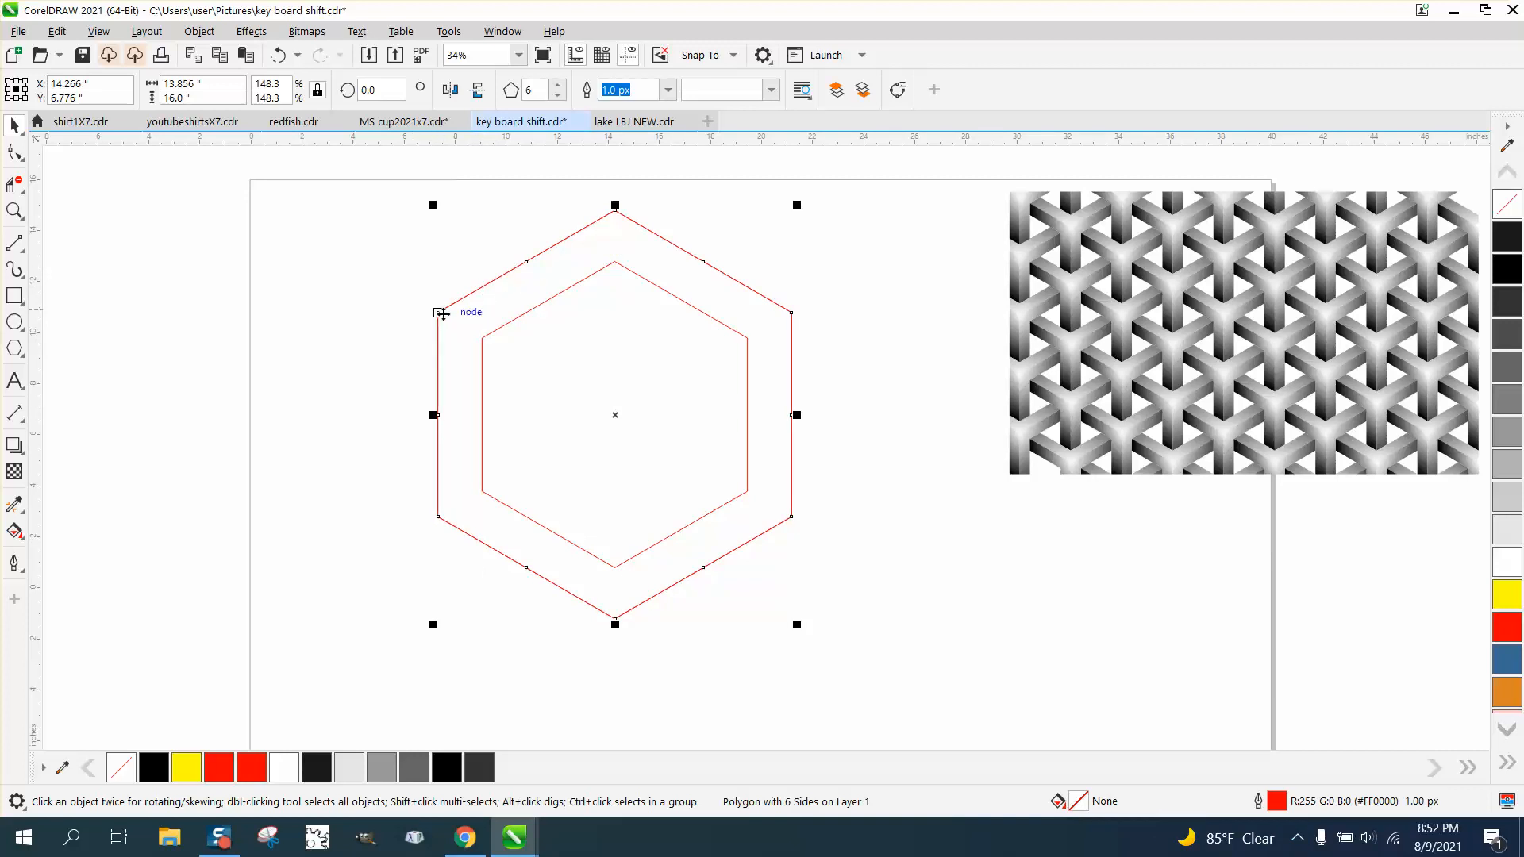
pyautogui.moveTo(439, 314); pyautogui.dragTo(439, 518)
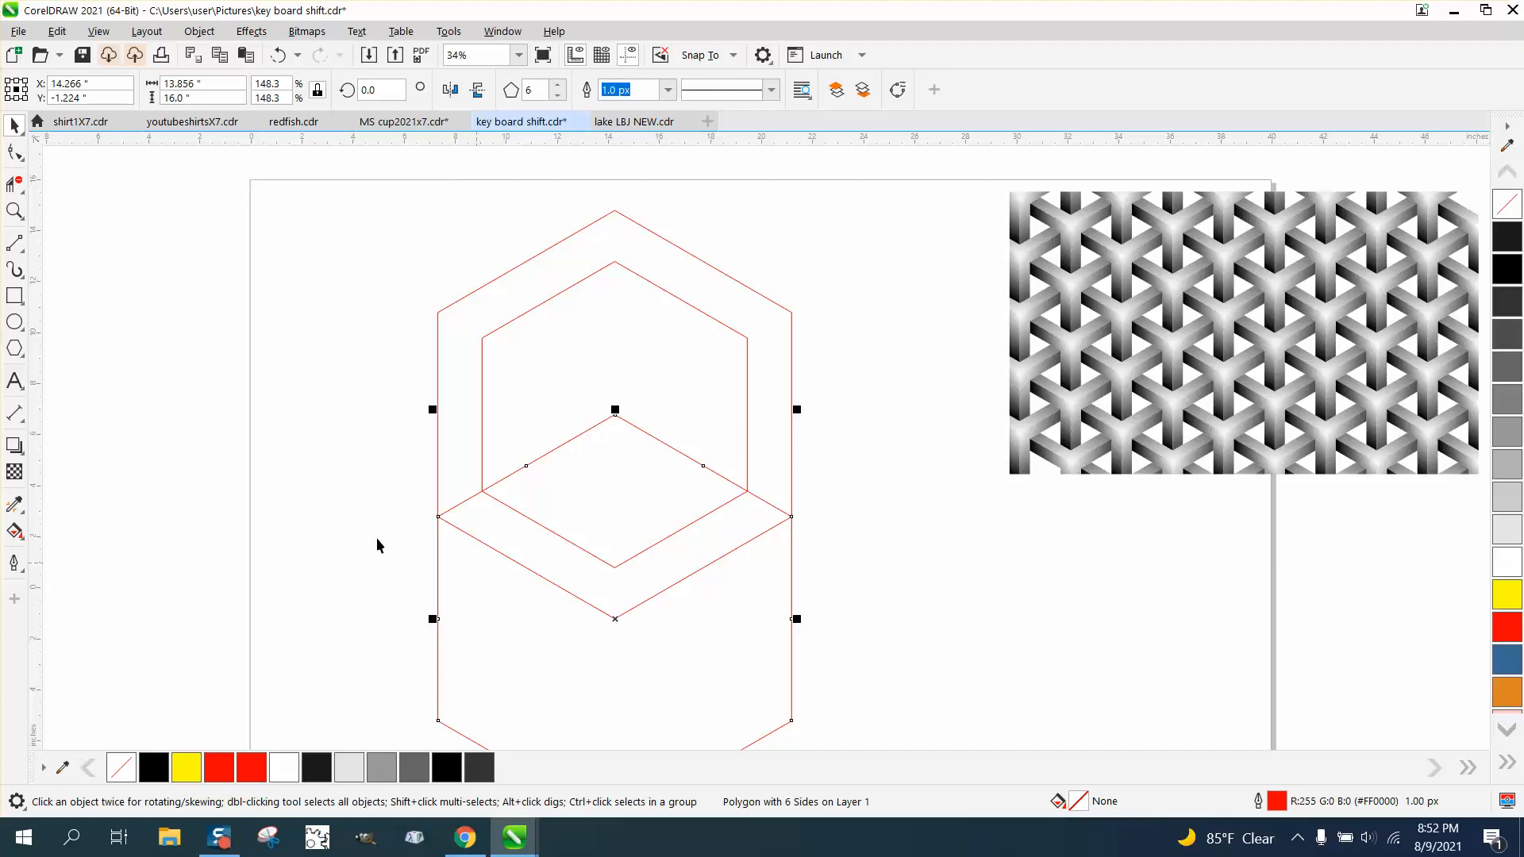
pyautogui.click(16, 532)
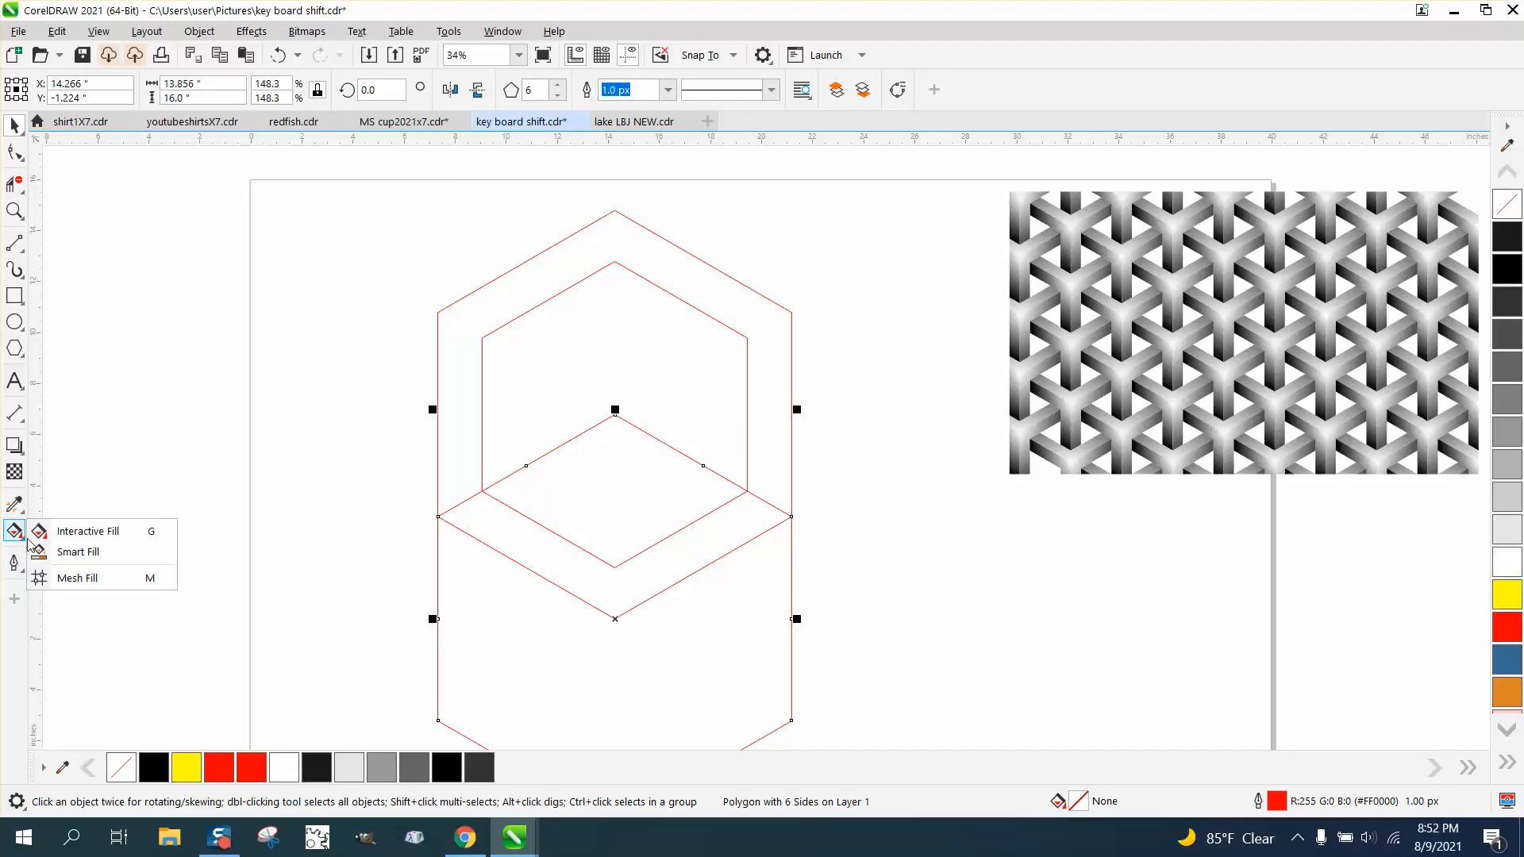
pyautogui.click(71, 553)
pyautogui.click(607, 582)
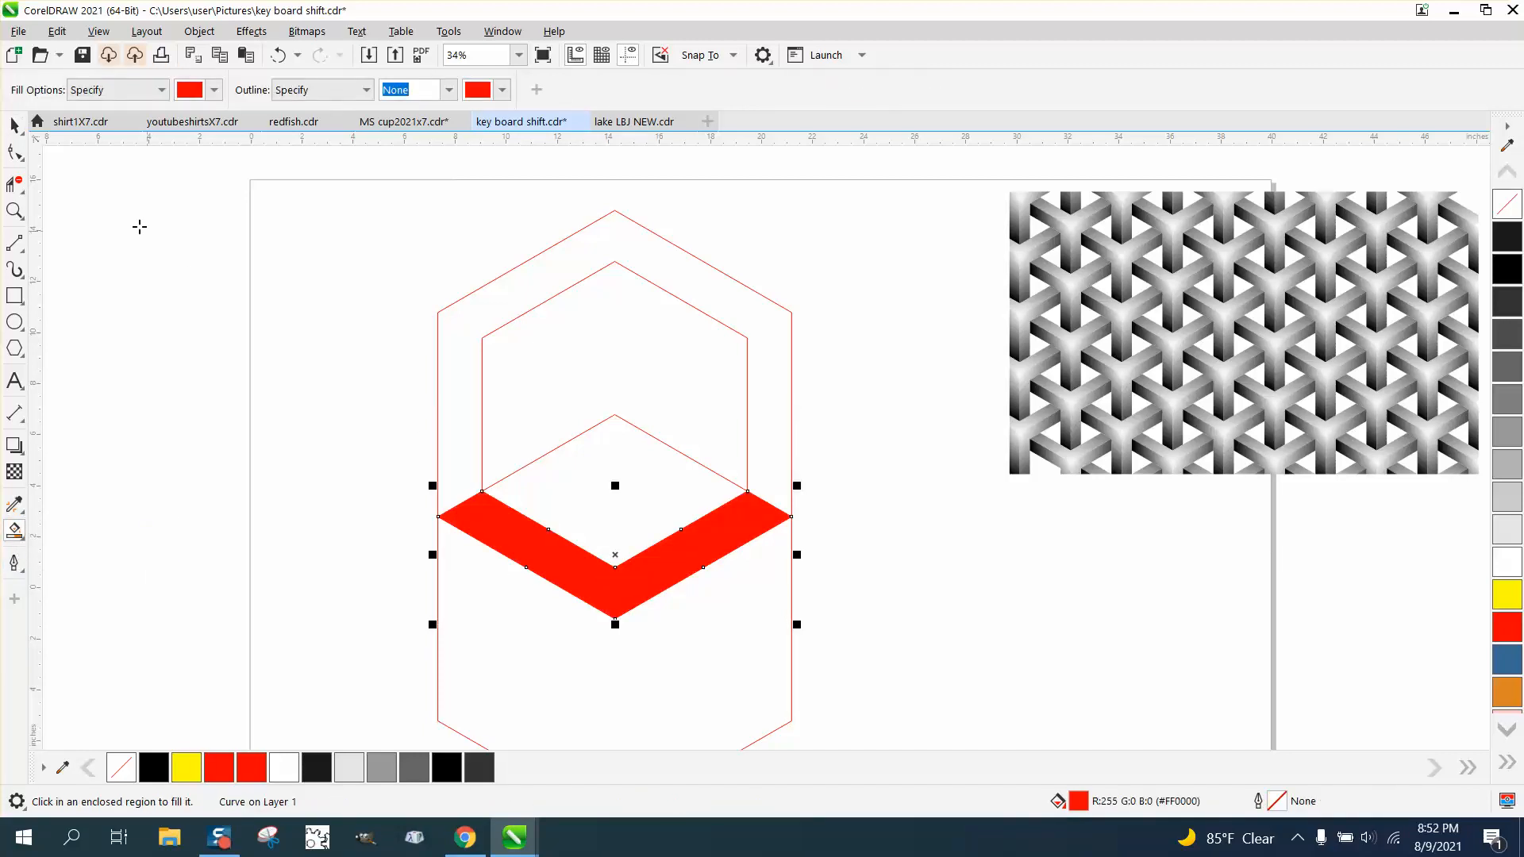
# Isolate the red chevron by moving it aside, deleting the three construction hexagons, and placing it back on the page.
pyautogui.click(14, 125)
pyautogui.moveTo(622, 555); pyautogui.dragTo(234, 295)
pyautogui.moveTo(390, 188); pyautogui.dragTo(419, 293)
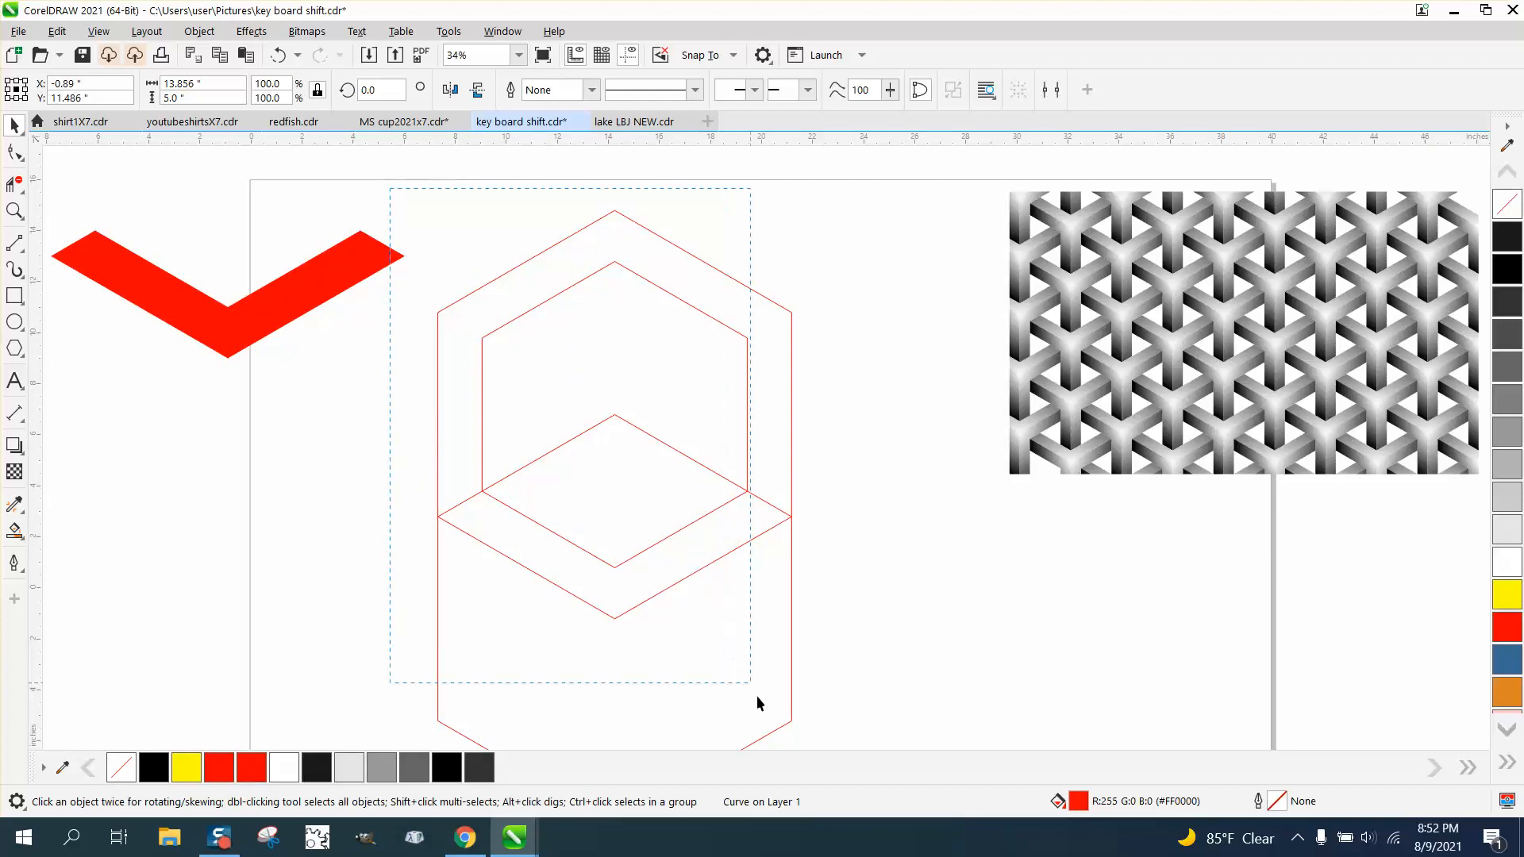
pyautogui.moveTo(756, 696); pyautogui.dragTo(839, 764)
pyautogui.press('Delete')
pyautogui.click(761, 583)
pyautogui.press('Delete')
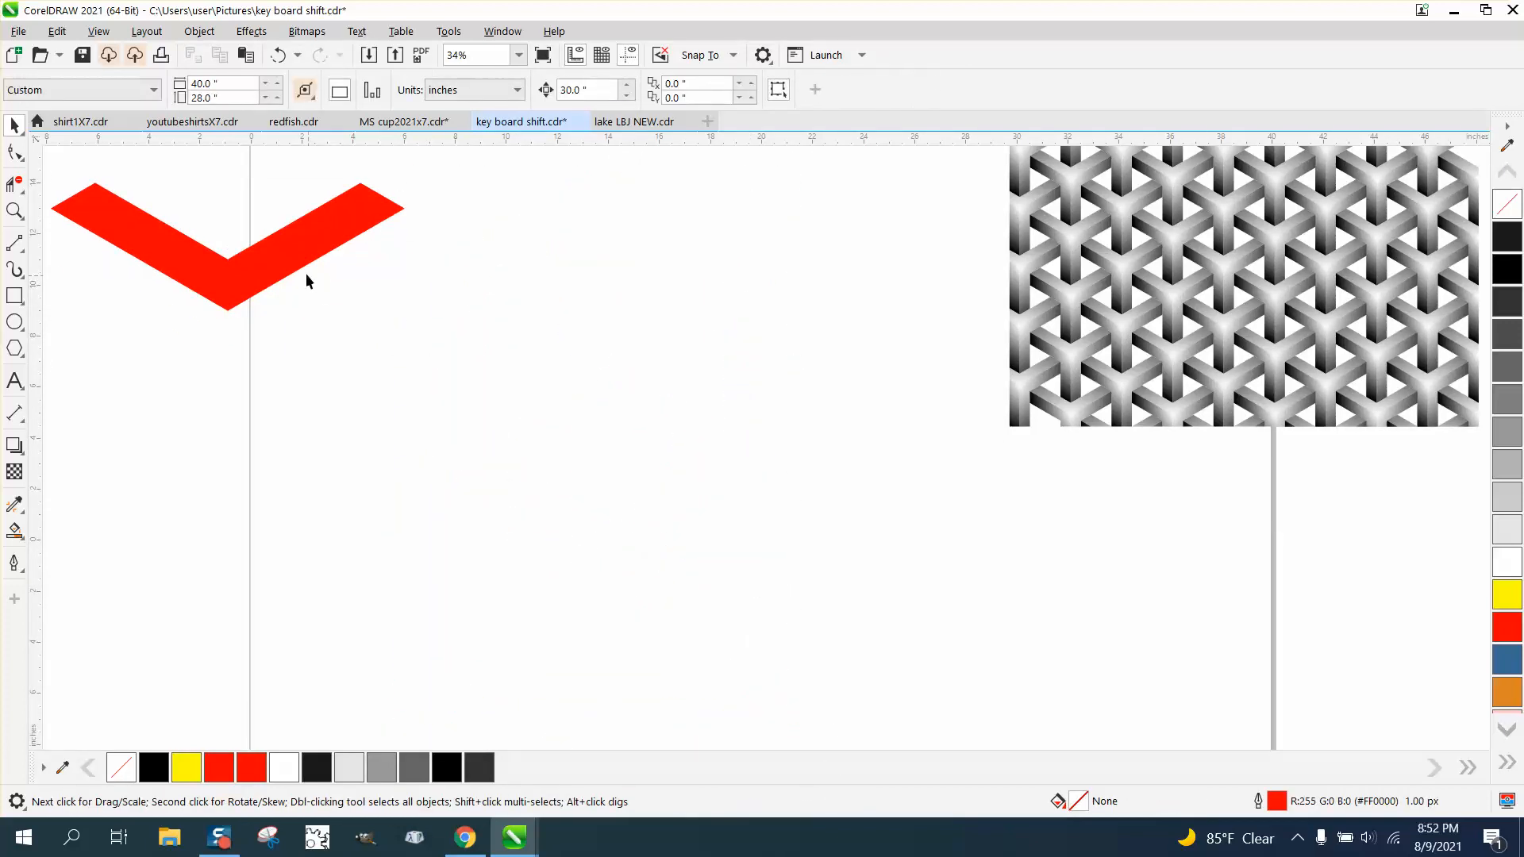
pyautogui.moveTo(286, 250); pyautogui.dragTo(650, 401)
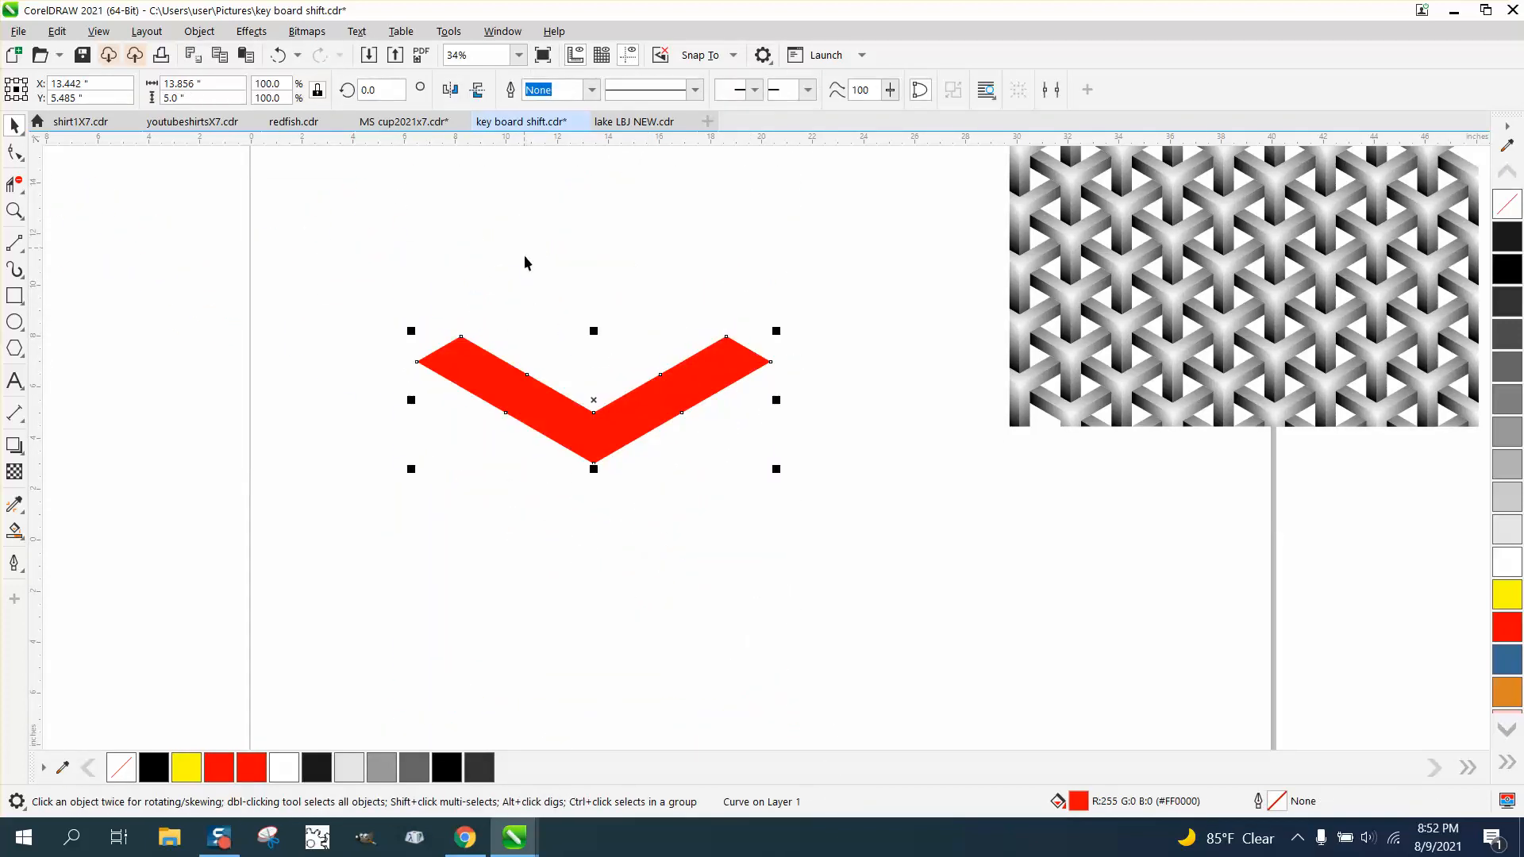
# Fill the chevron with grey #B3B3B3 and add two copies rotated successively by 120 degrees about its lower tip.
pyautogui.click(1506, 465)
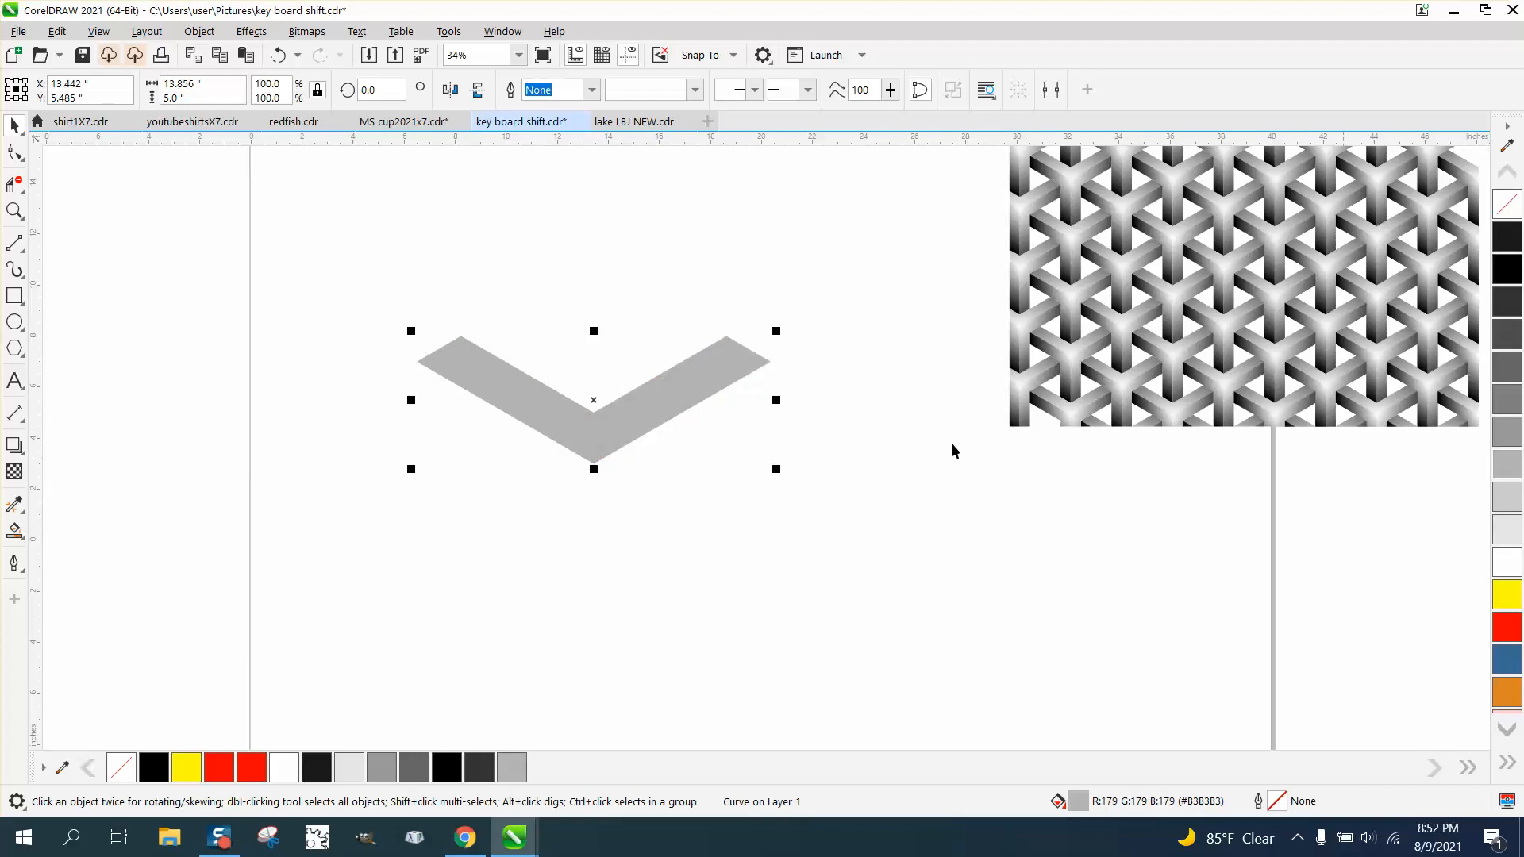
pyautogui.click(656, 415)
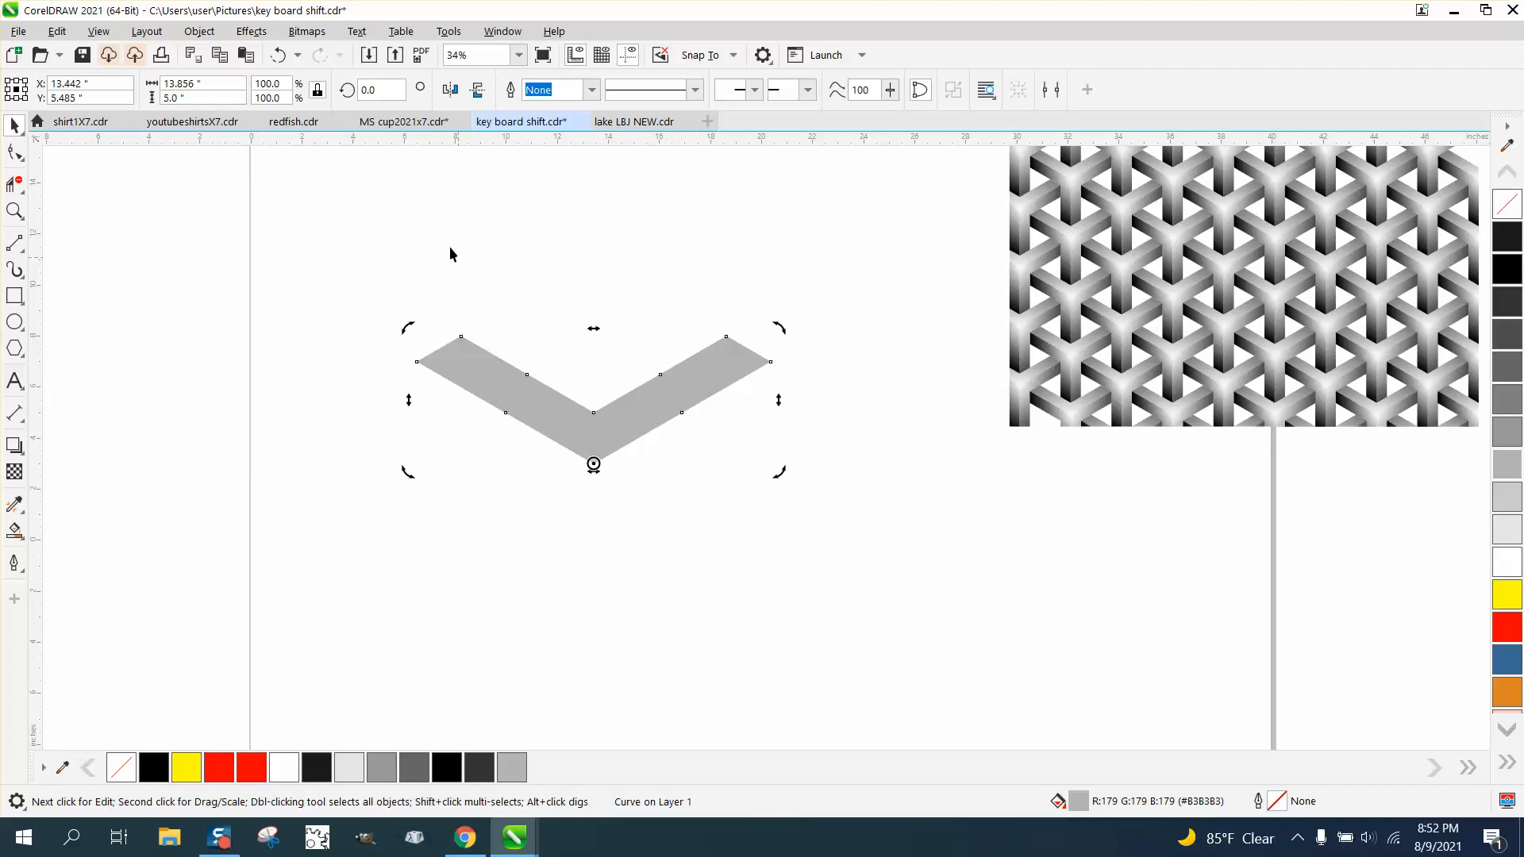
pyautogui.click(375, 89)
pyautogui.write('120')
pyautogui.press('Return')
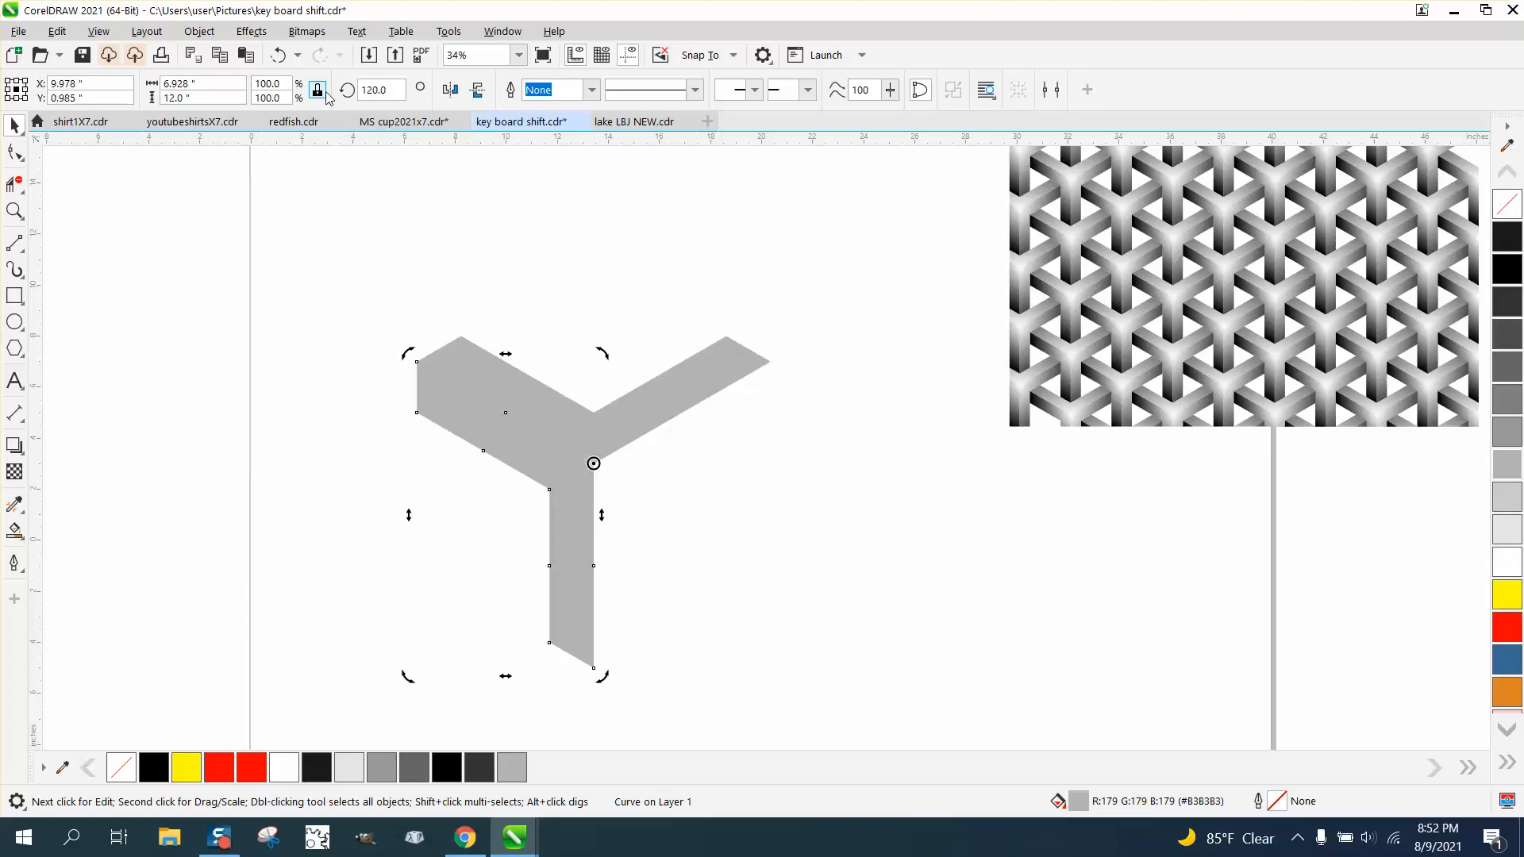
pyautogui.hotkey('ctrl', 'r')
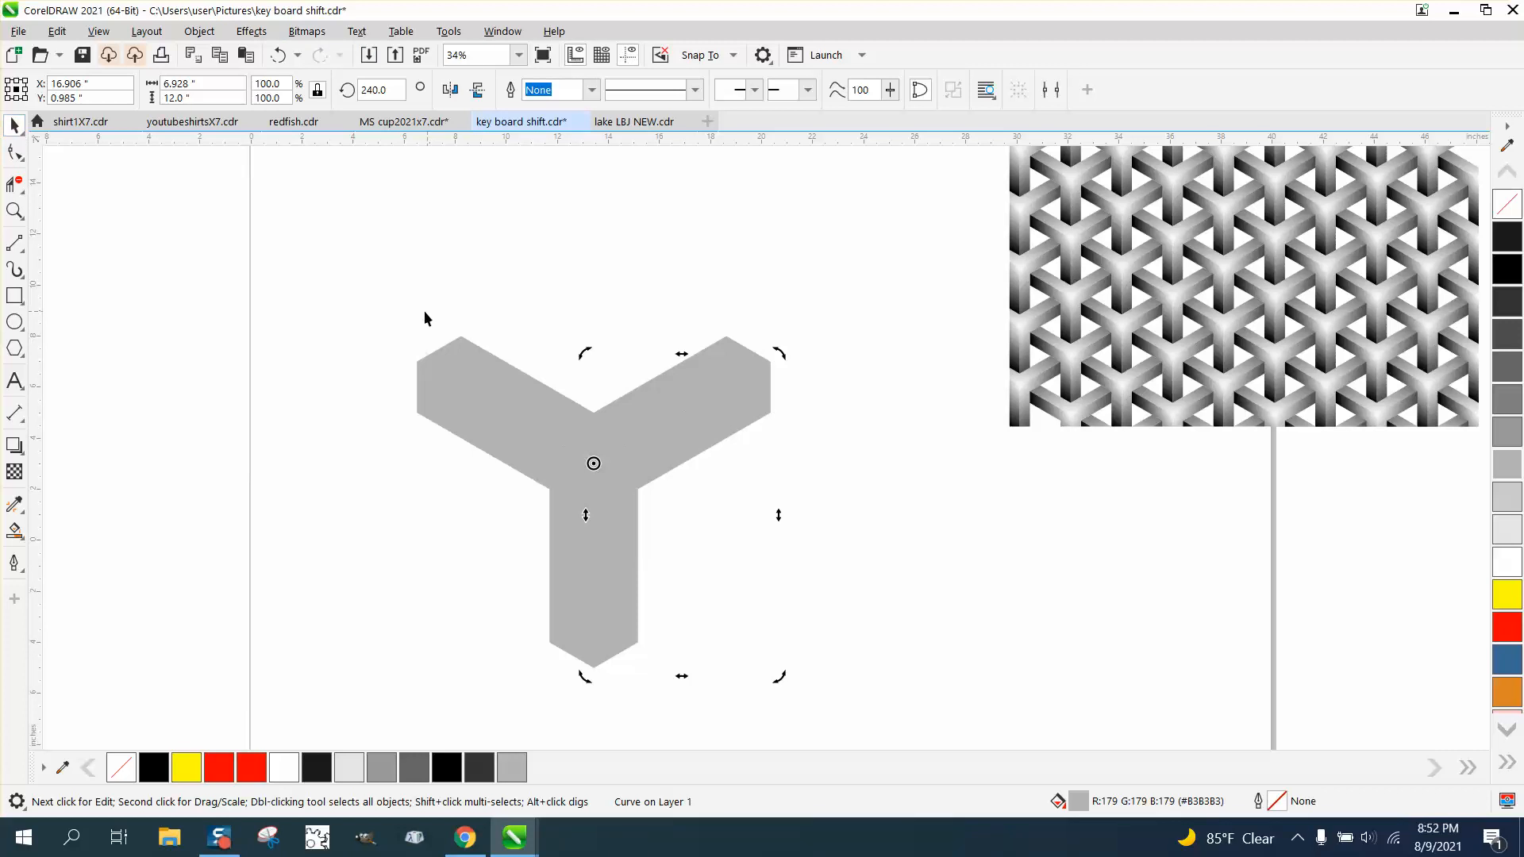
# Give all three chevrons of the Y shape a dark #1A1A1A outline.
pyautogui.moveTo(395, 312); pyautogui.dragTo(893, 721)
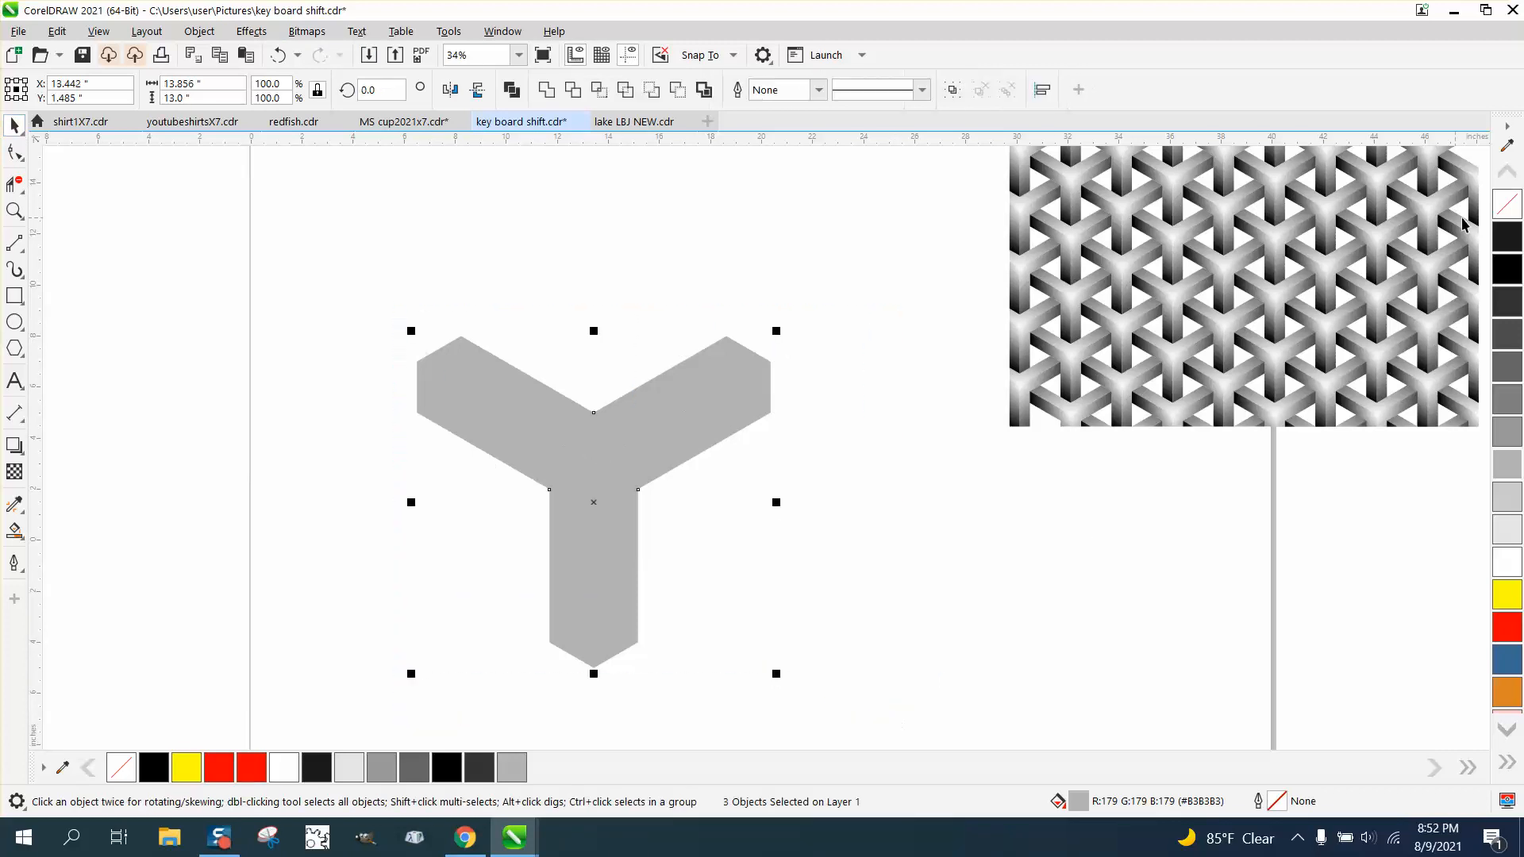
pyautogui.rightClick(1516, 238)
pyautogui.click(721, 280)
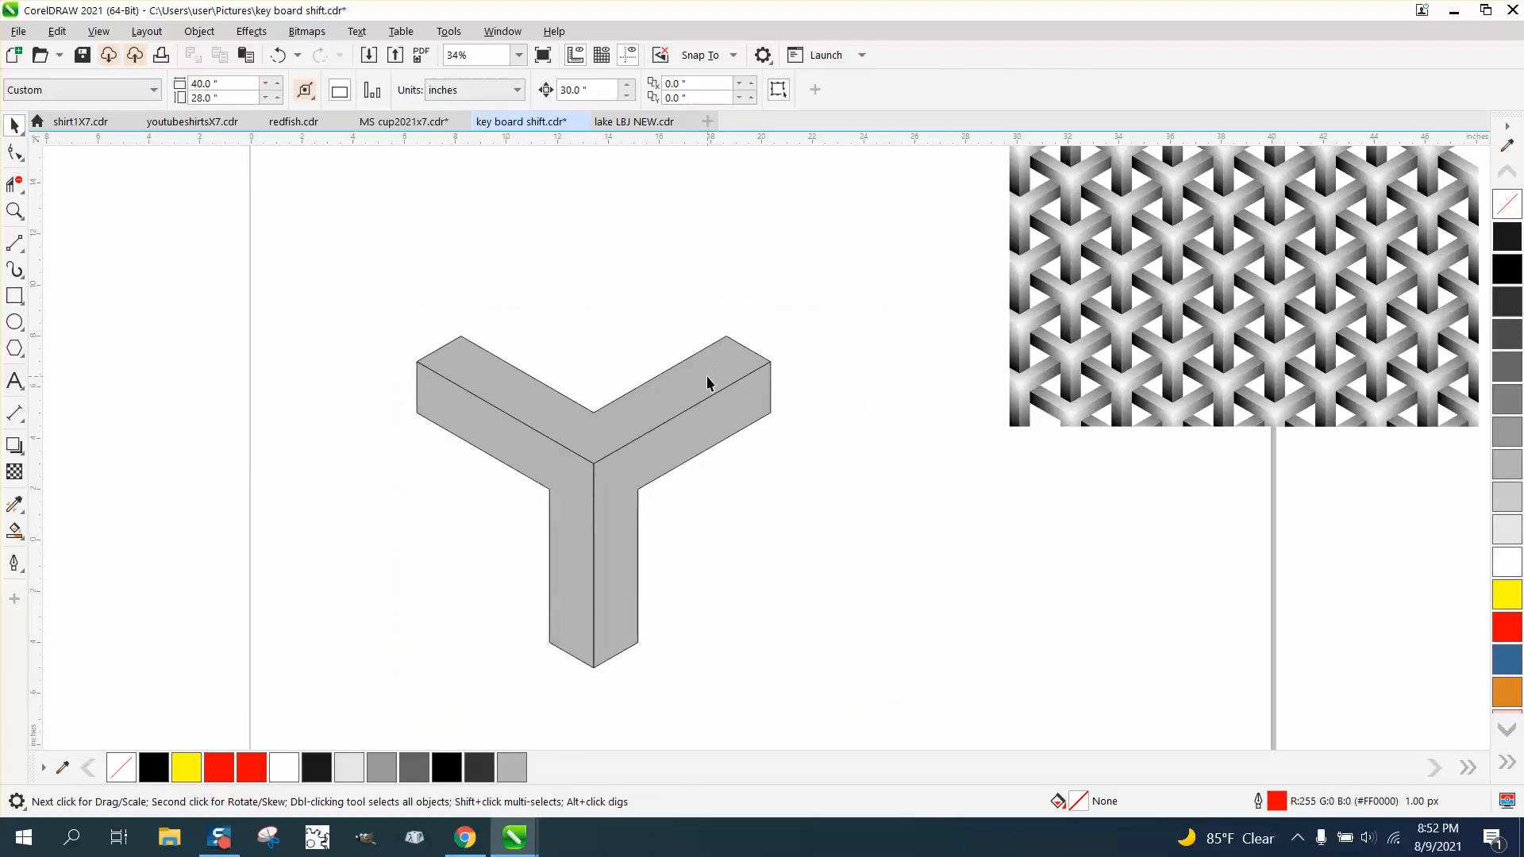
# Apply an elliptical fountain fill to the upper chevron of the Y shape.
pyautogui.click(708, 371)
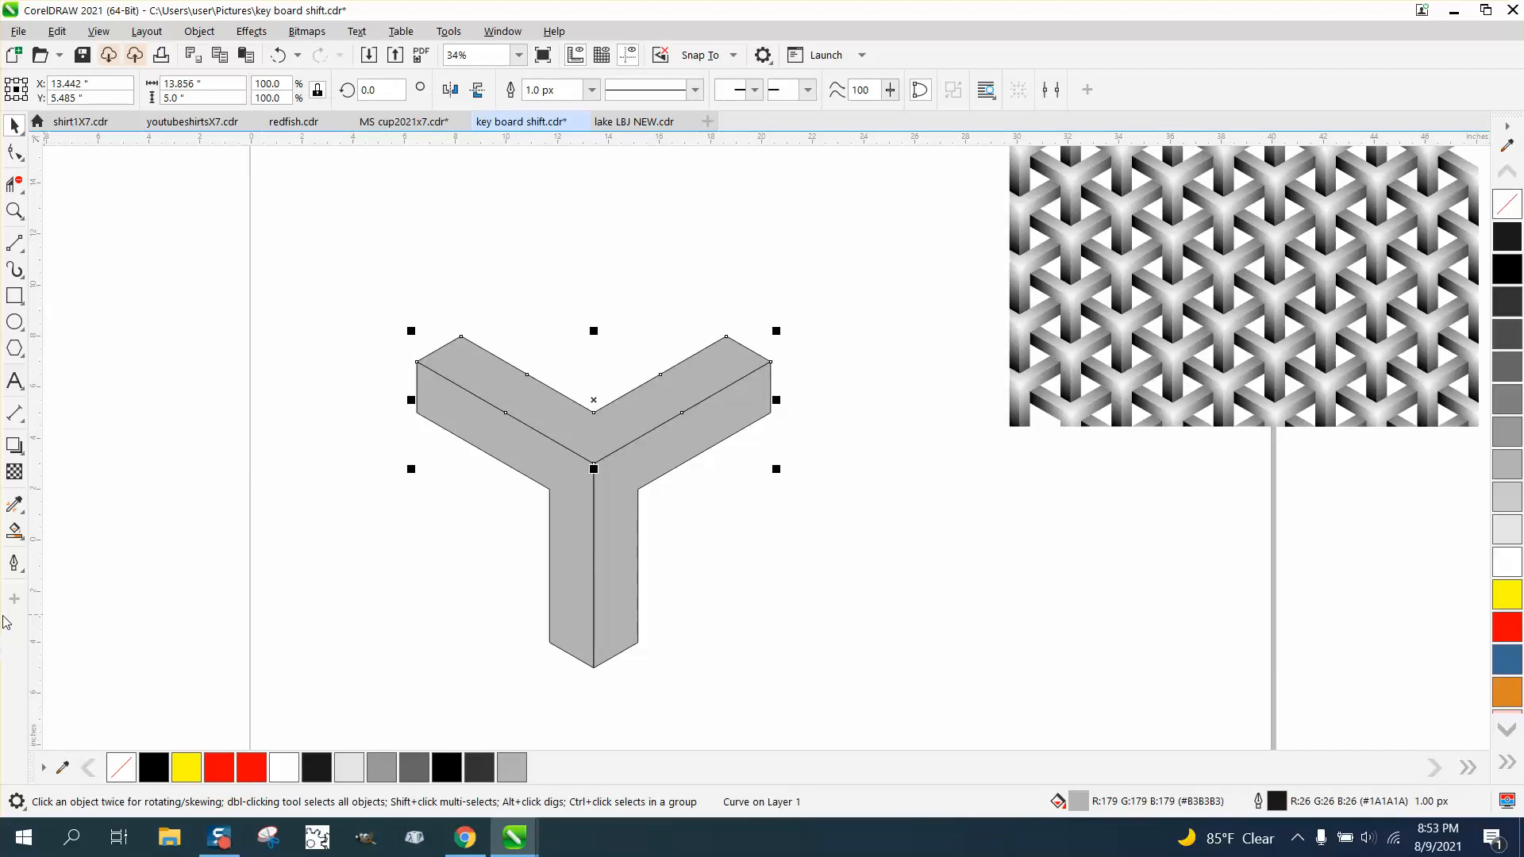
pyautogui.click(23, 541)
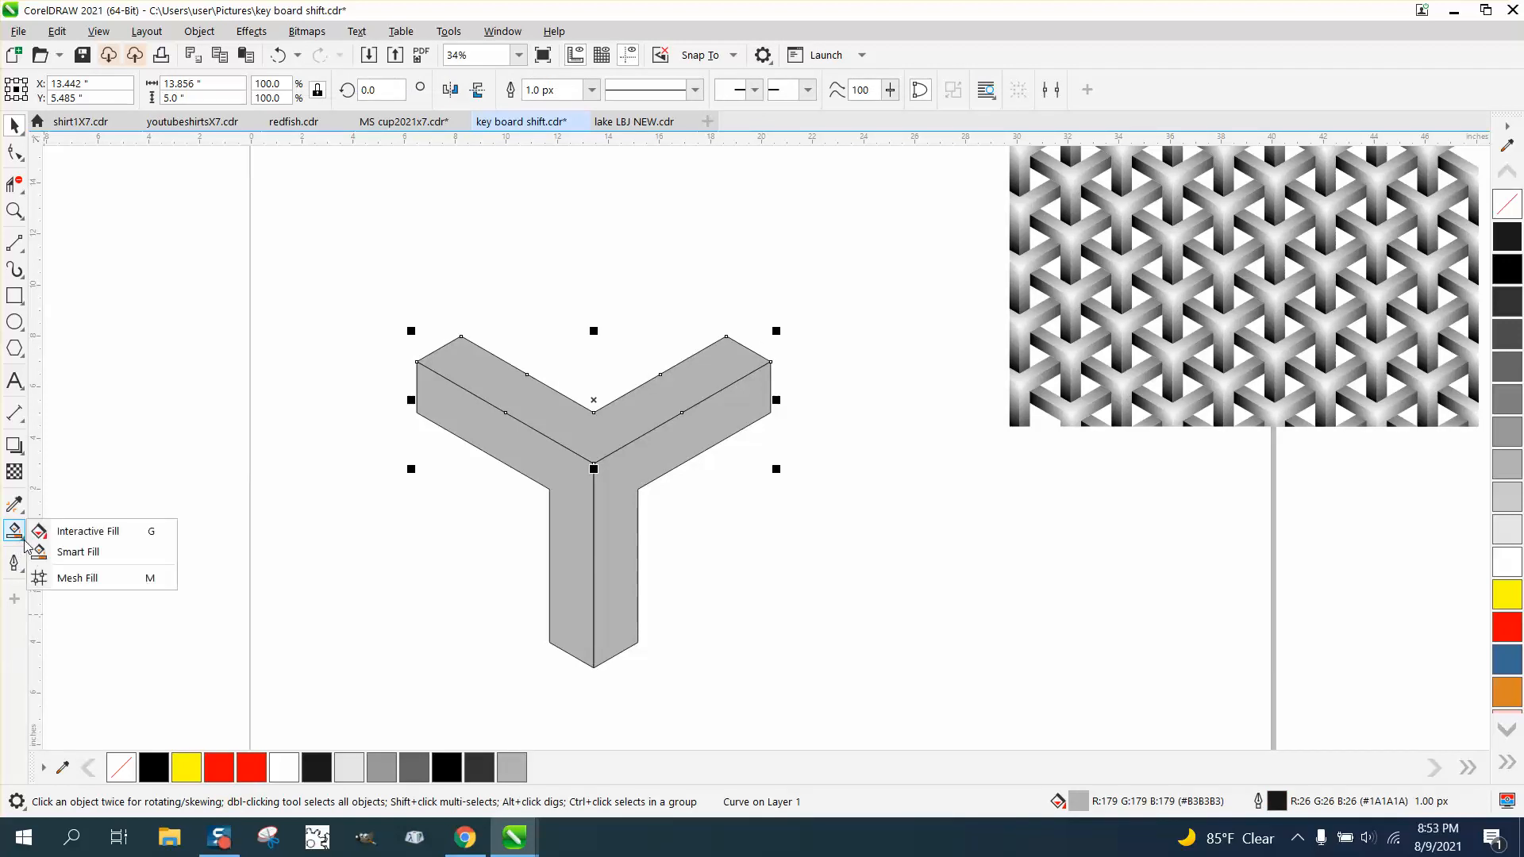
pyautogui.click(77, 540)
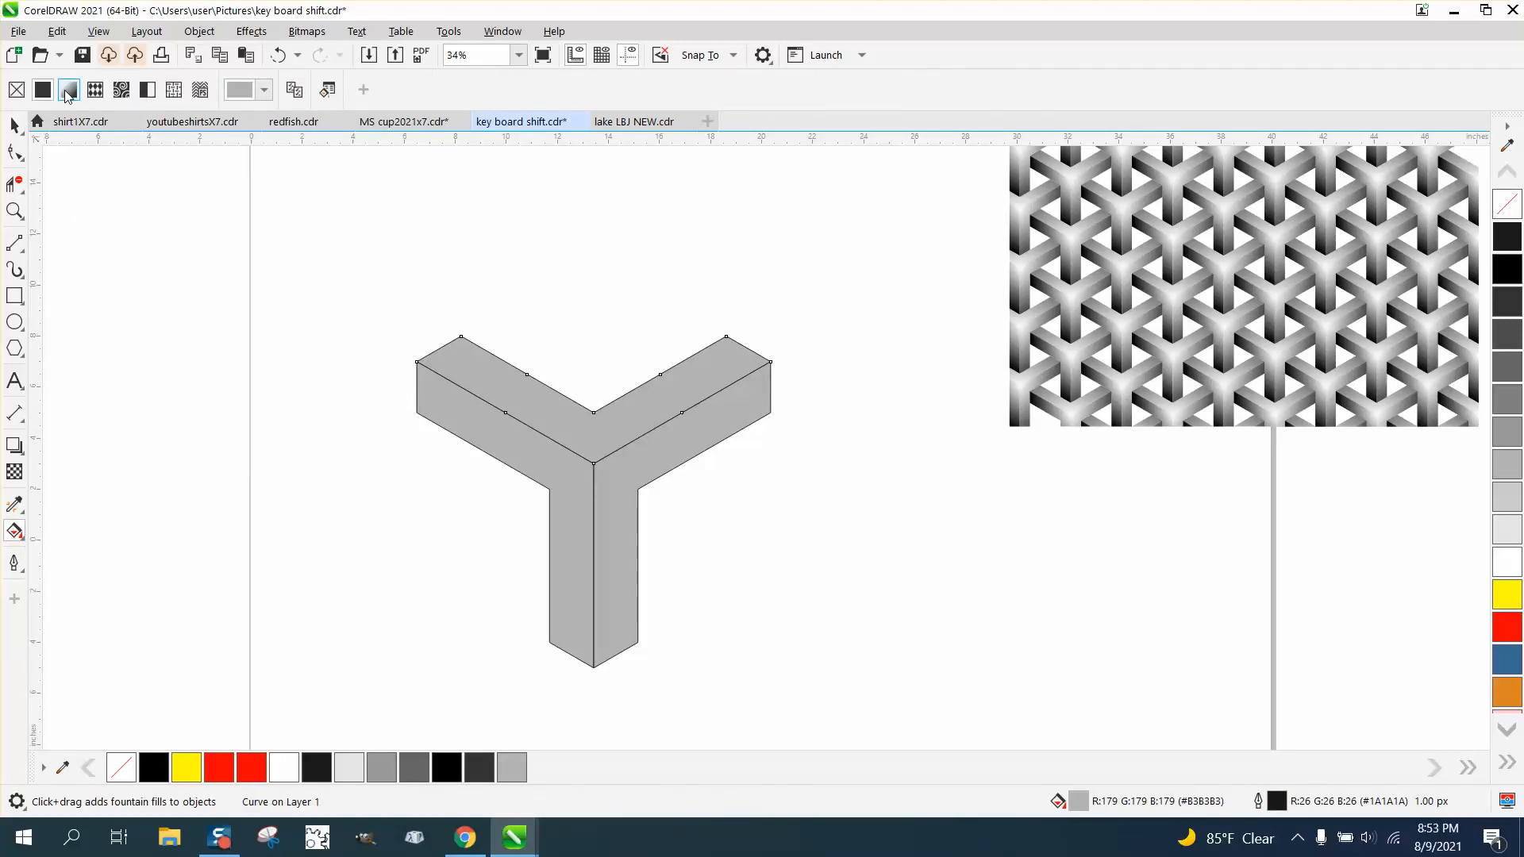
pyautogui.click(68, 90)
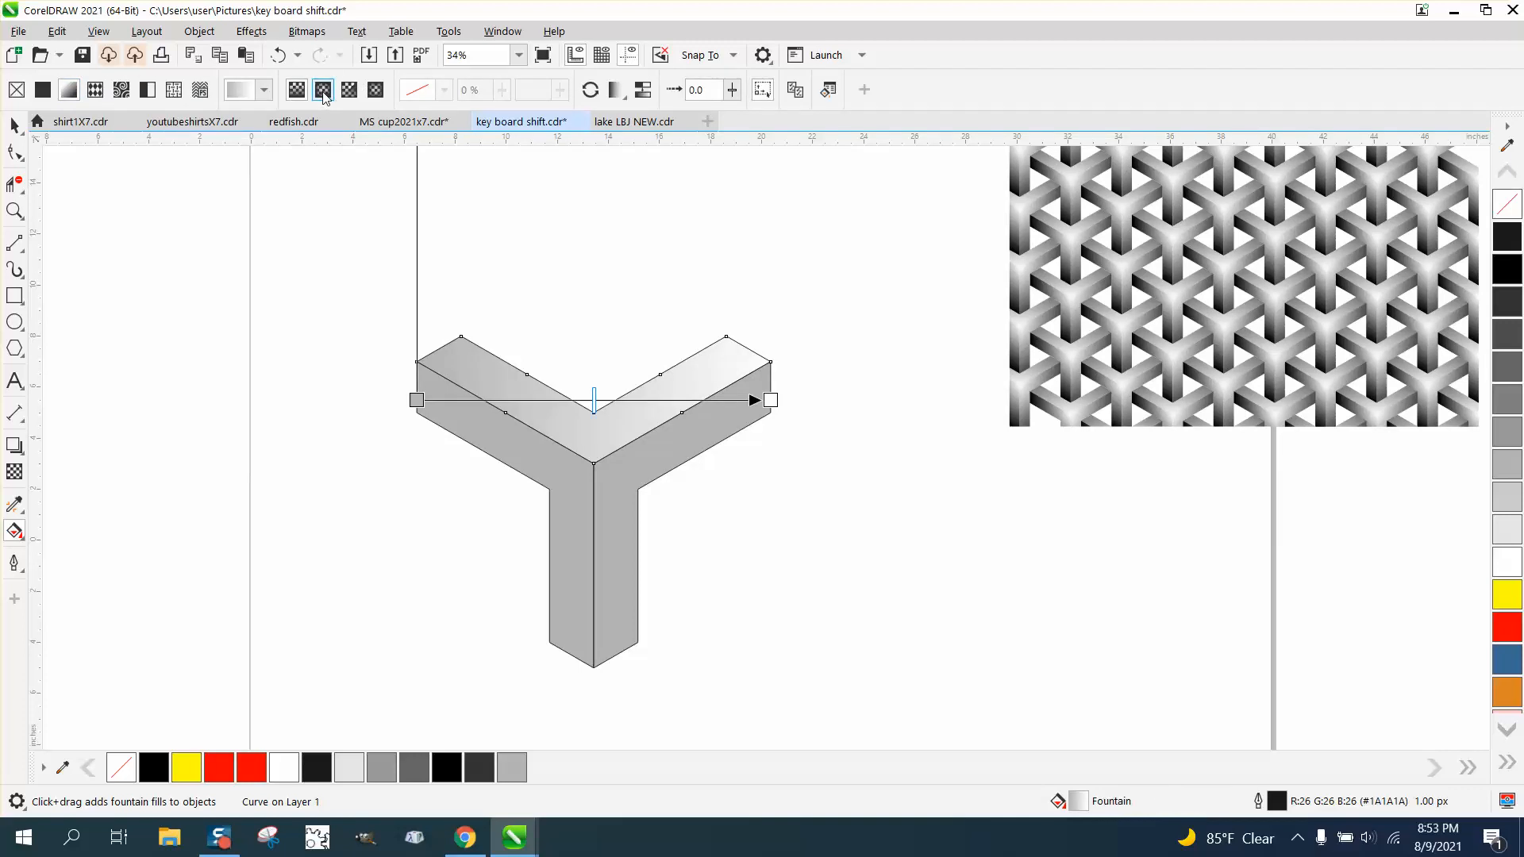
pyautogui.click(323, 92)
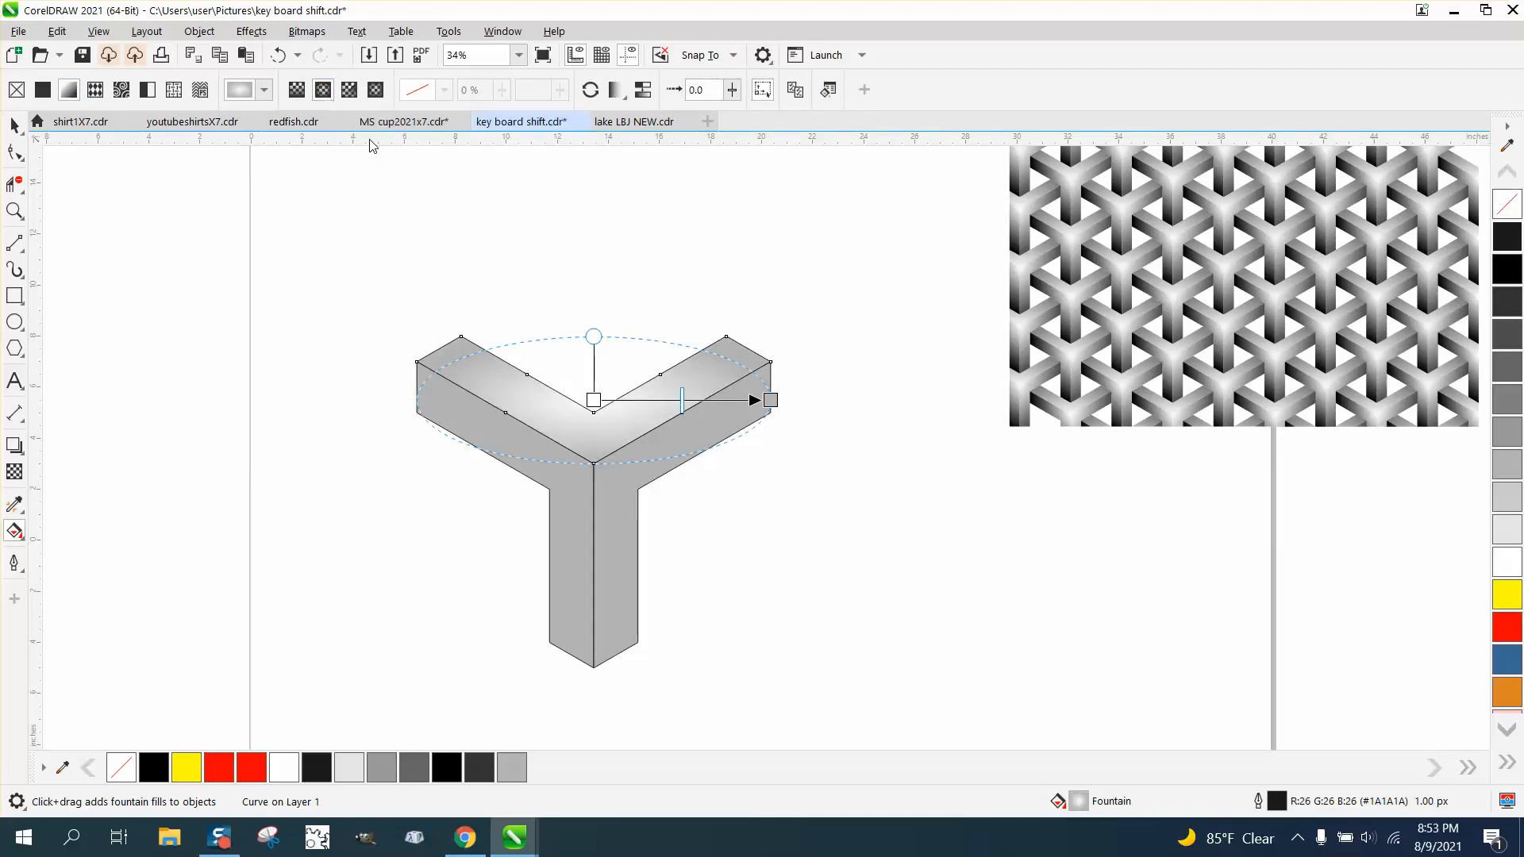
# Centre the elliptical gradient on the Y's central junction and align its two outer handles with the chevron's outer corners.
pyautogui.moveTo(593, 400); pyautogui.dragTo(594, 463)
pyautogui.moveTo(579, 400); pyautogui.dragTo(416, 362)
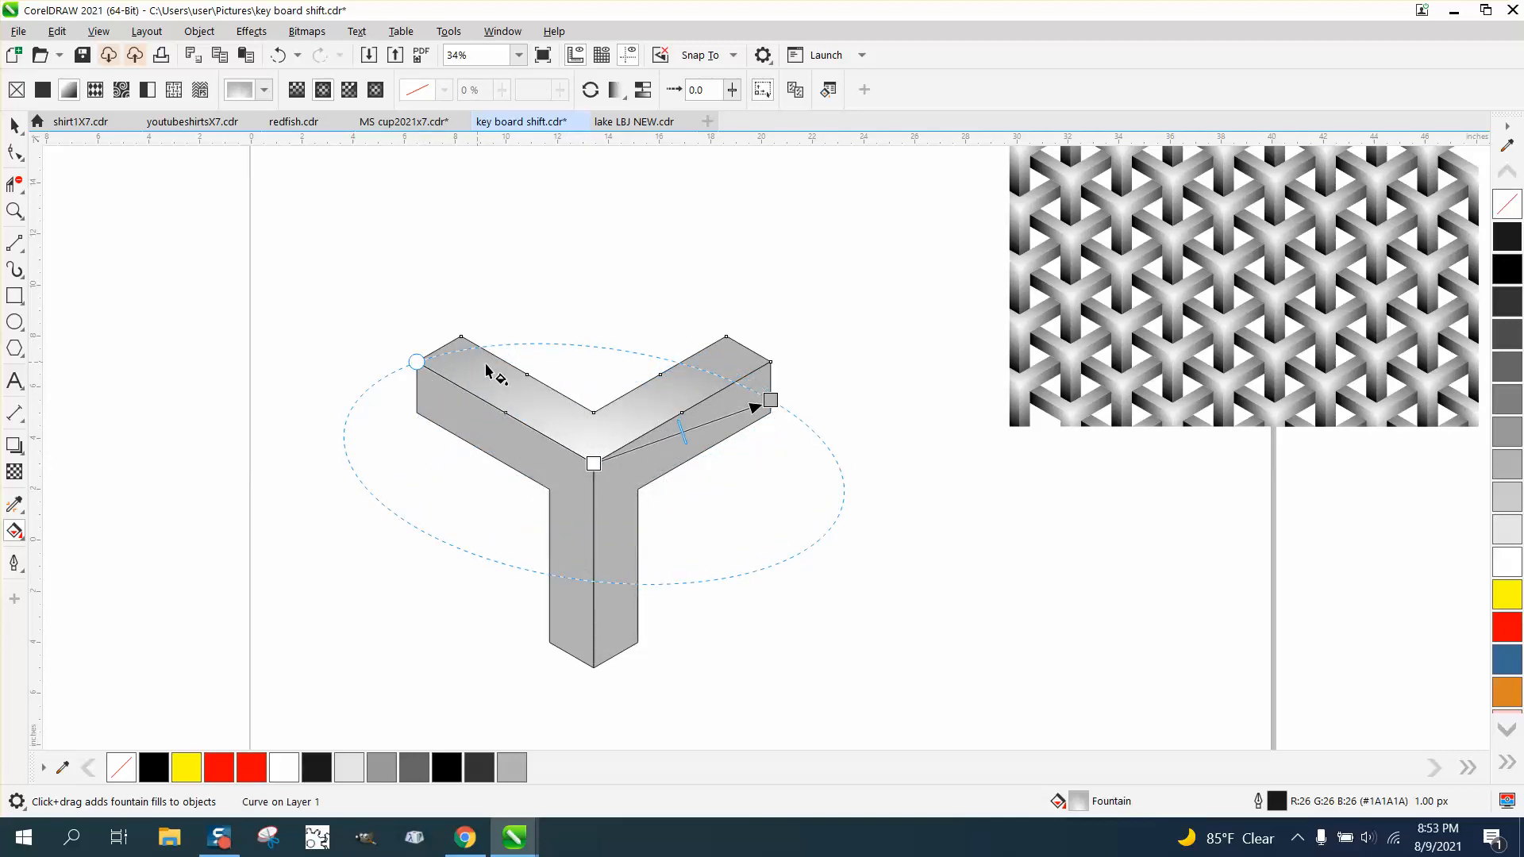
pyautogui.moveTo(770, 399); pyautogui.dragTo(770, 362)
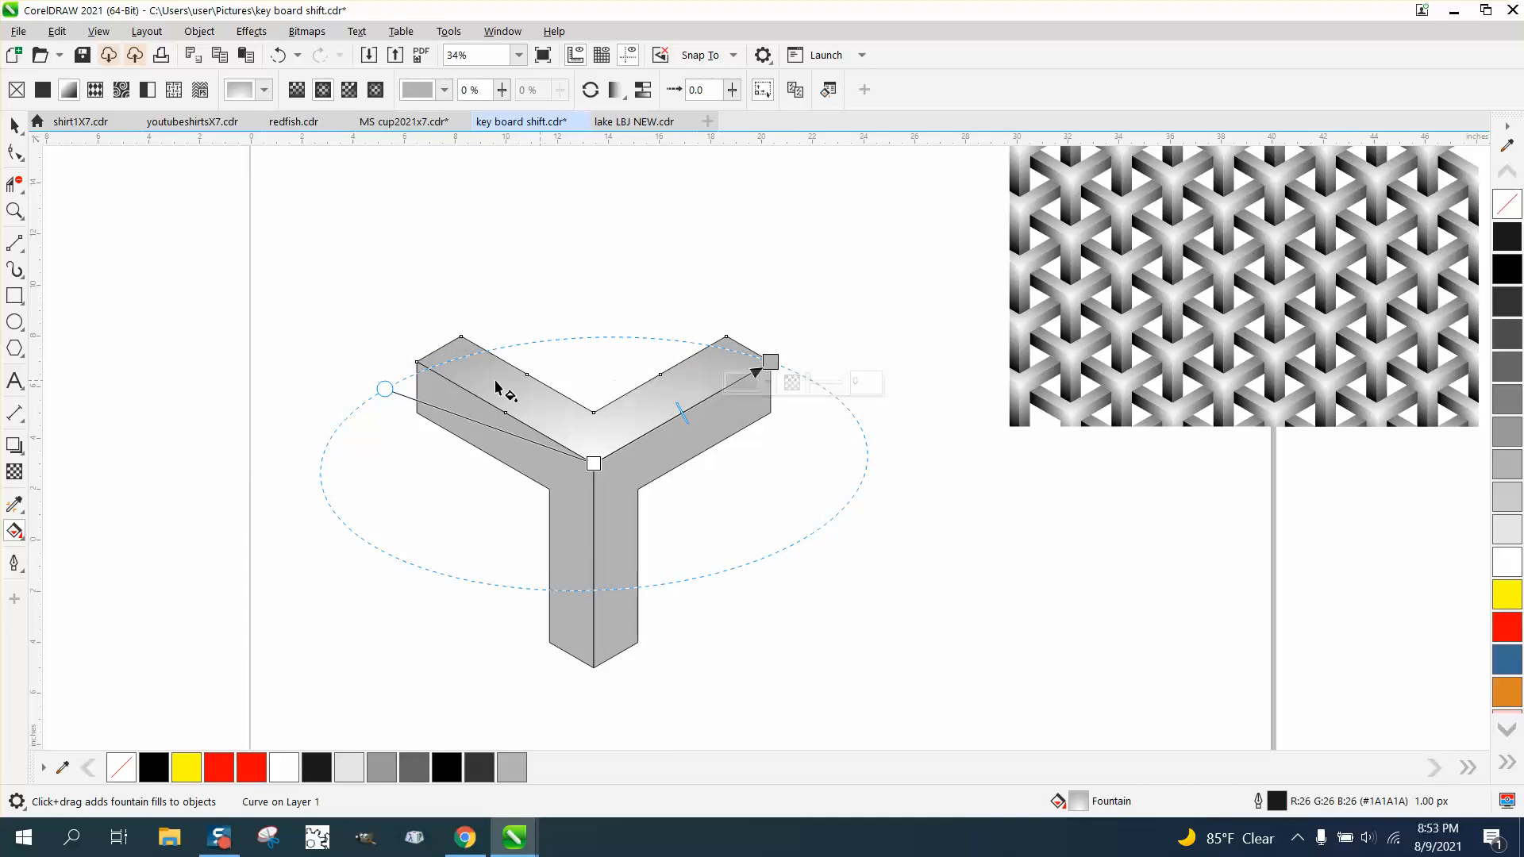
pyautogui.click(361, 343)
pyautogui.click(505, 389)
pyautogui.moveTo(385, 389); pyautogui.dragTo(416, 362)
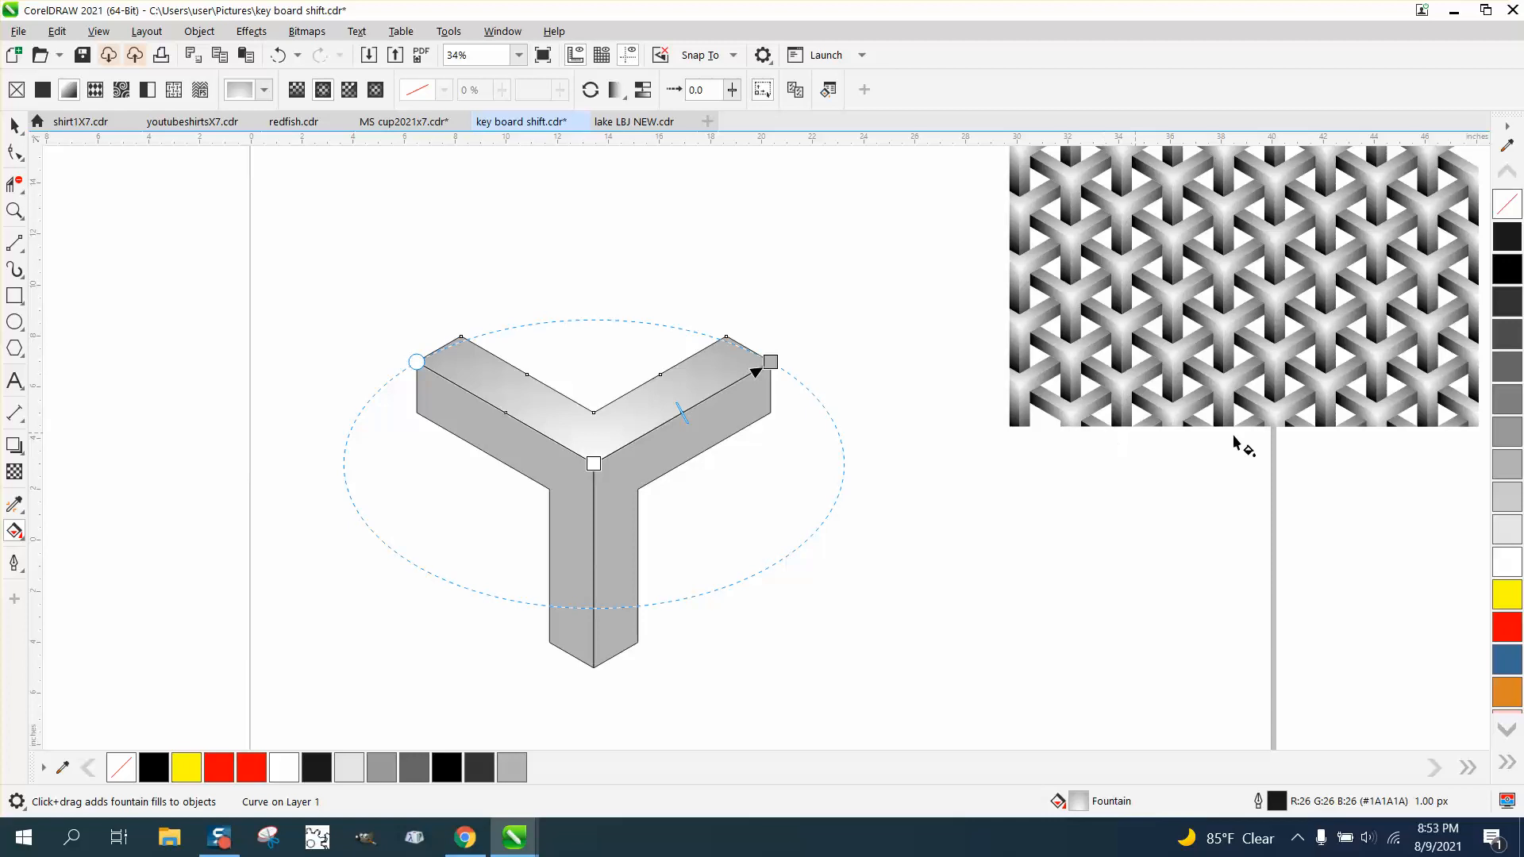
# Set the gradient's end colour to grey #B3B3B3 and add a darker grey colour node about two-thirds along it.
pyautogui.moveTo(1508, 469); pyautogui.dragTo(770, 362)
pyautogui.moveTo(1512, 395); pyautogui.dragTo(712, 404)
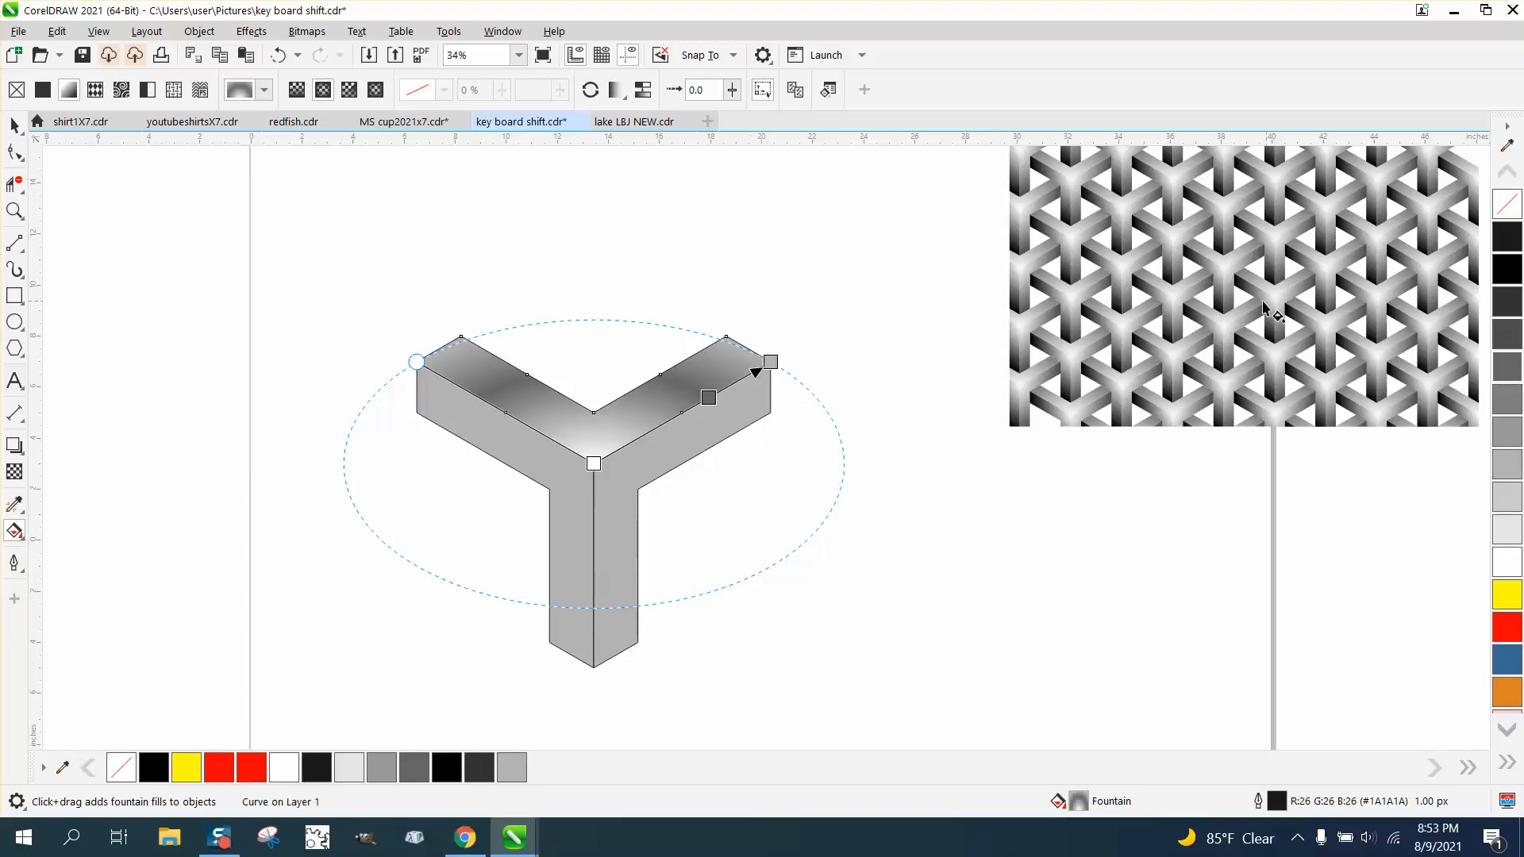
pyautogui.click(14, 125)
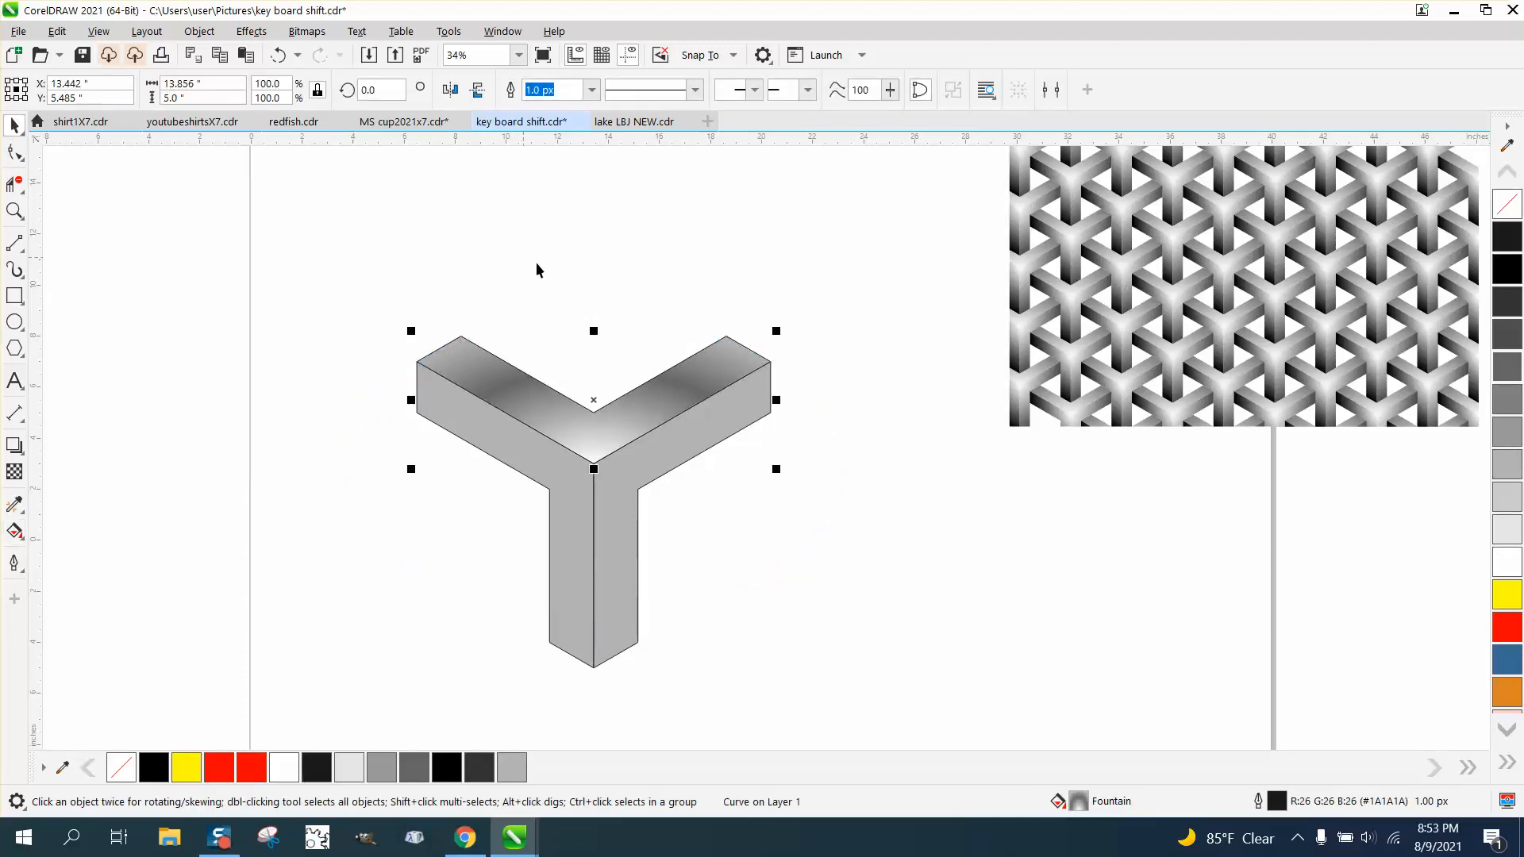
# Apply an elliptical fountain fill to the lower-left chevron of the Y shape.
pyautogui.click(574, 533)
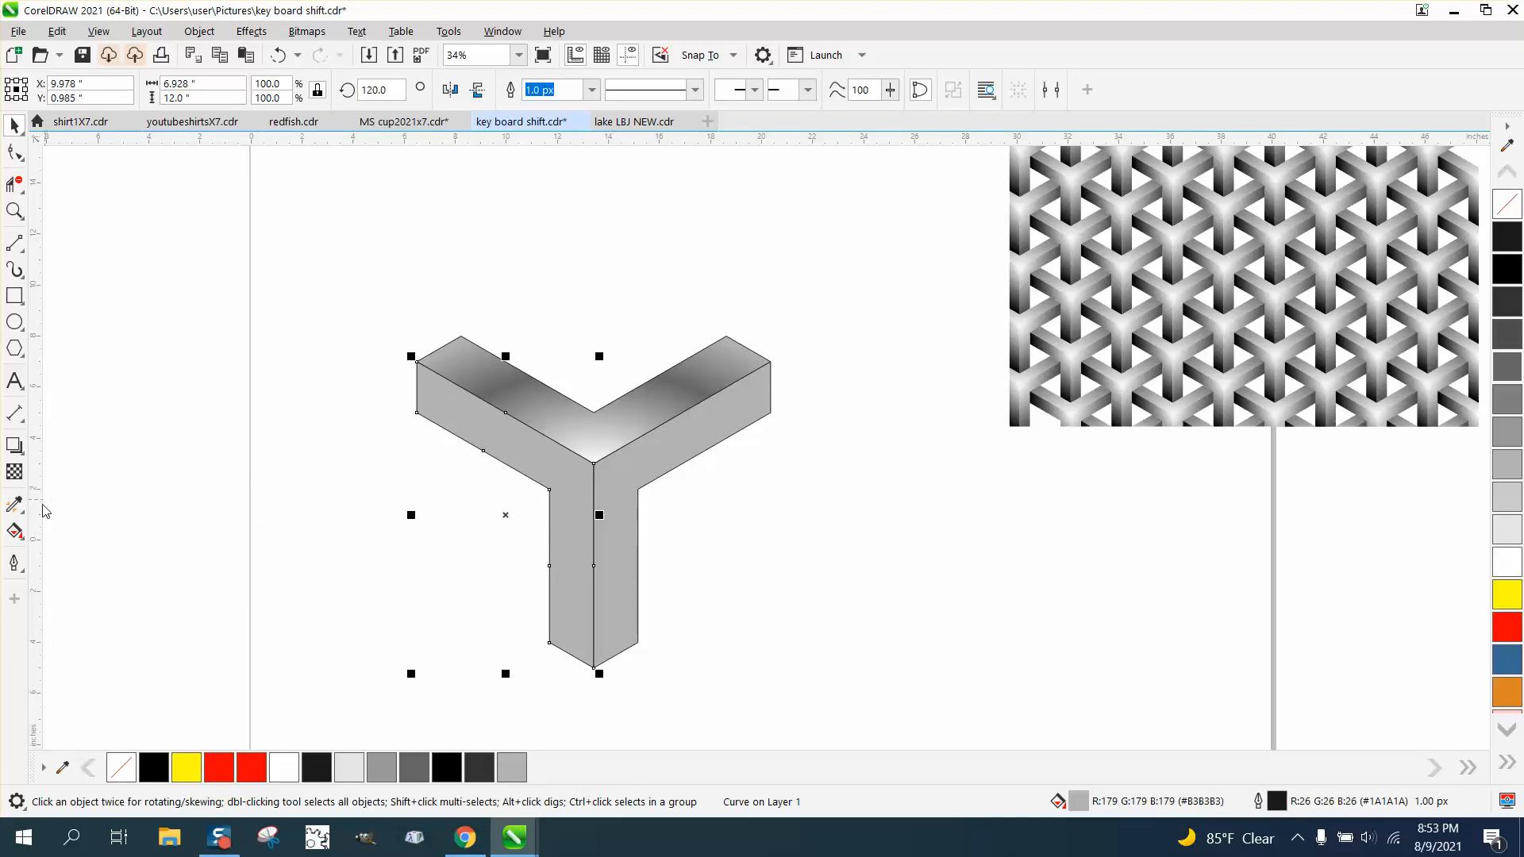
pyautogui.click(14, 531)
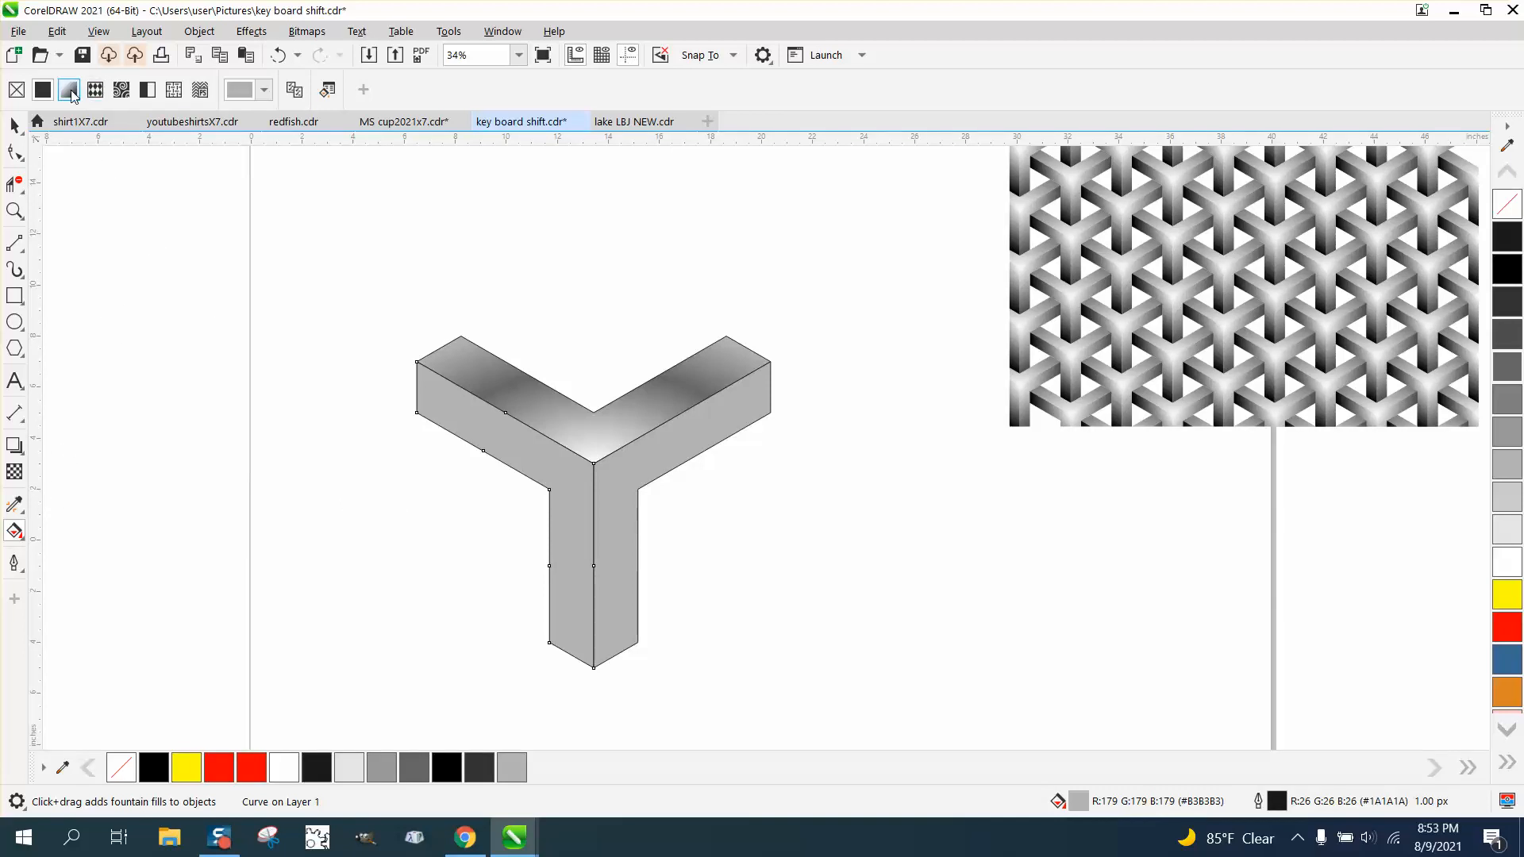
pyautogui.click(70, 92)
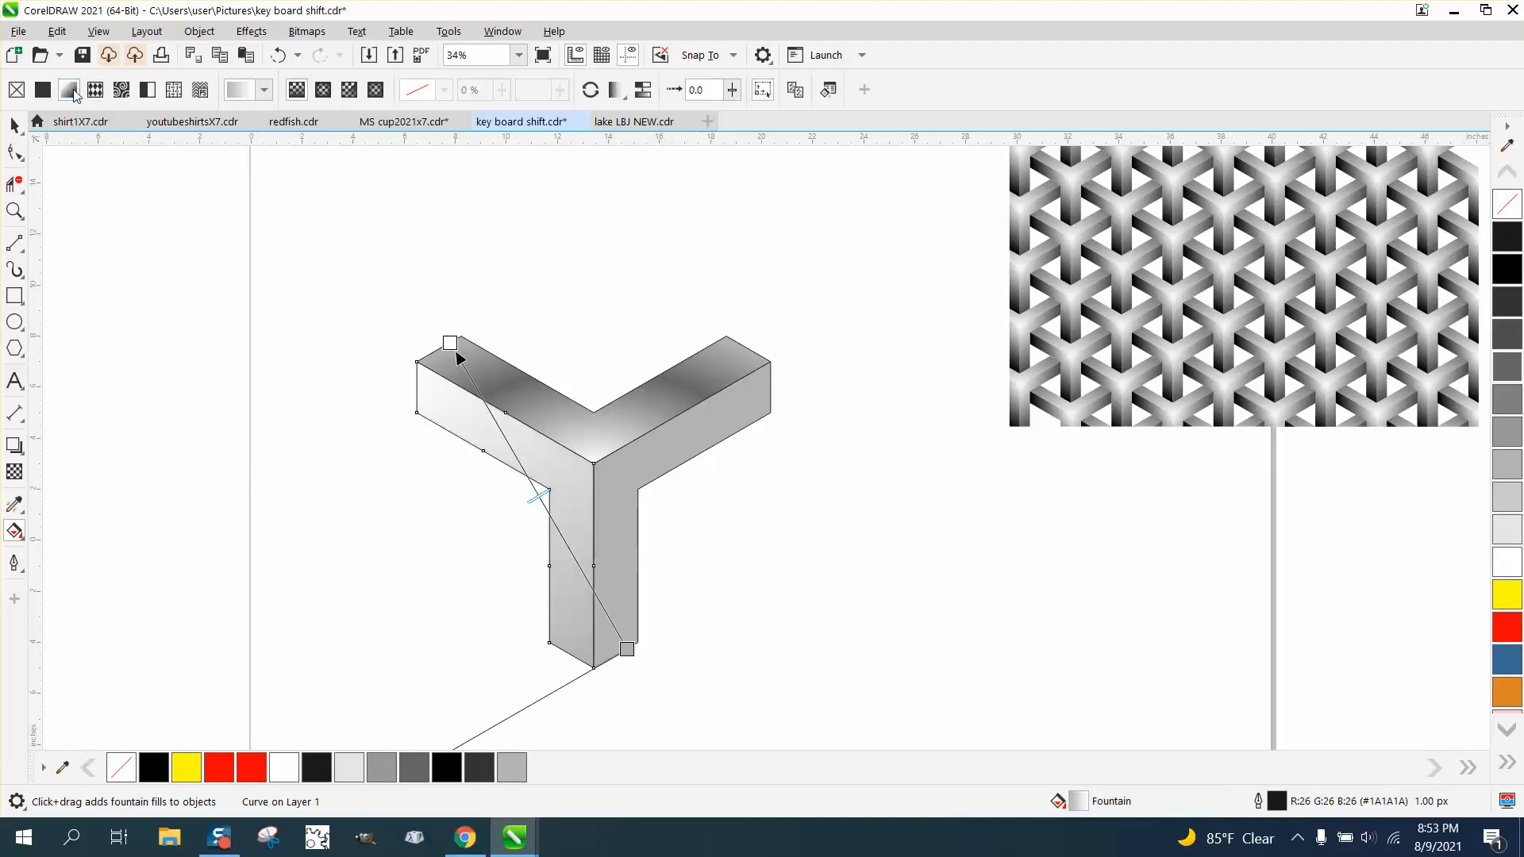
pyautogui.click(322, 89)
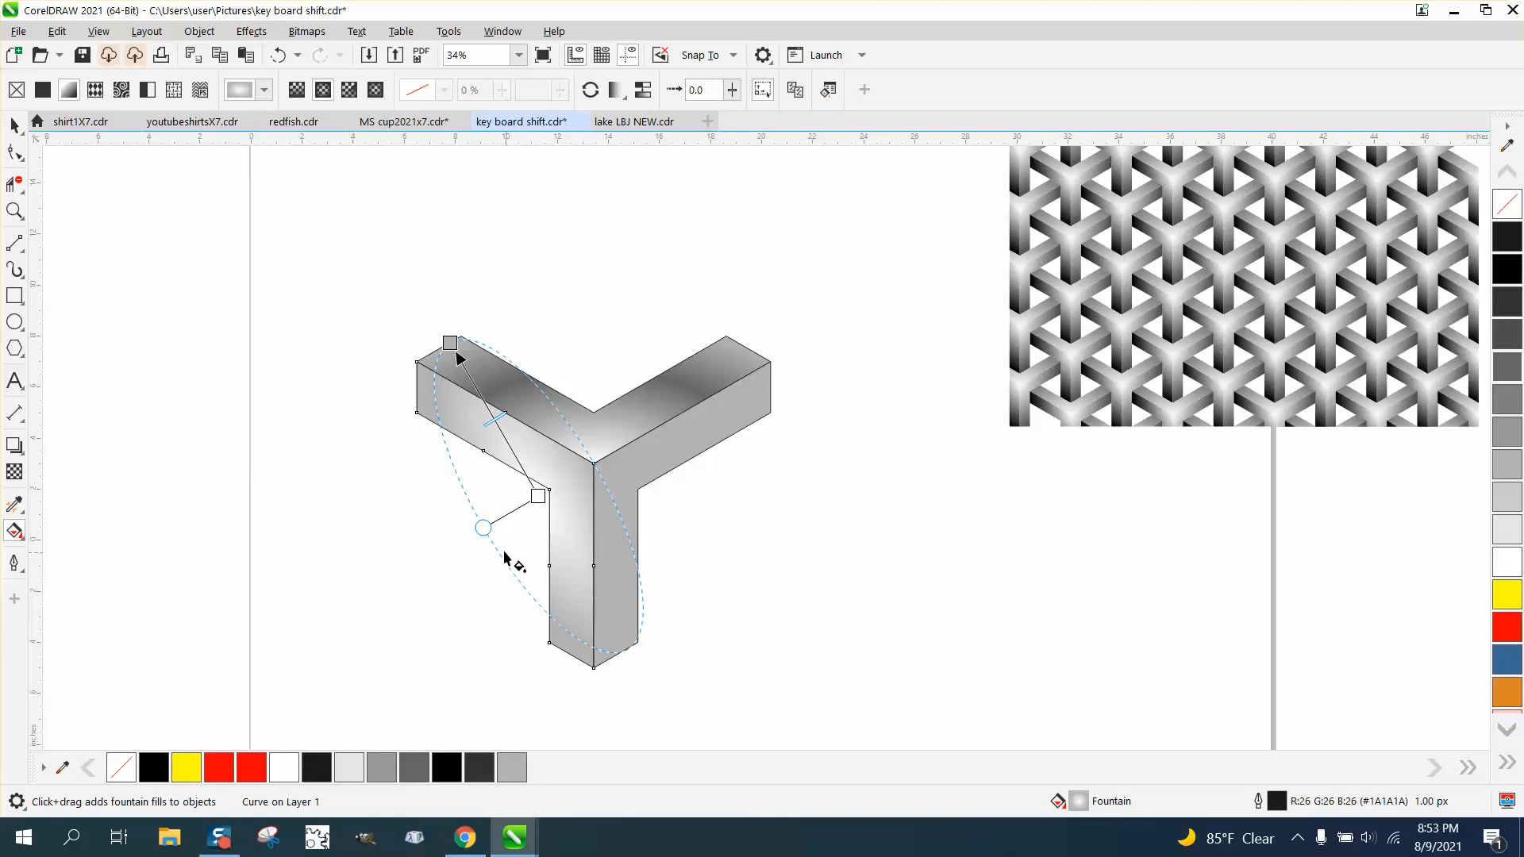
# Centre the elliptical gradient on the lower-left chevron's inner corner and align its two outer handles with the arm and stem end corners.
pyautogui.moveTo(547, 493); pyautogui.dragTo(549, 643)
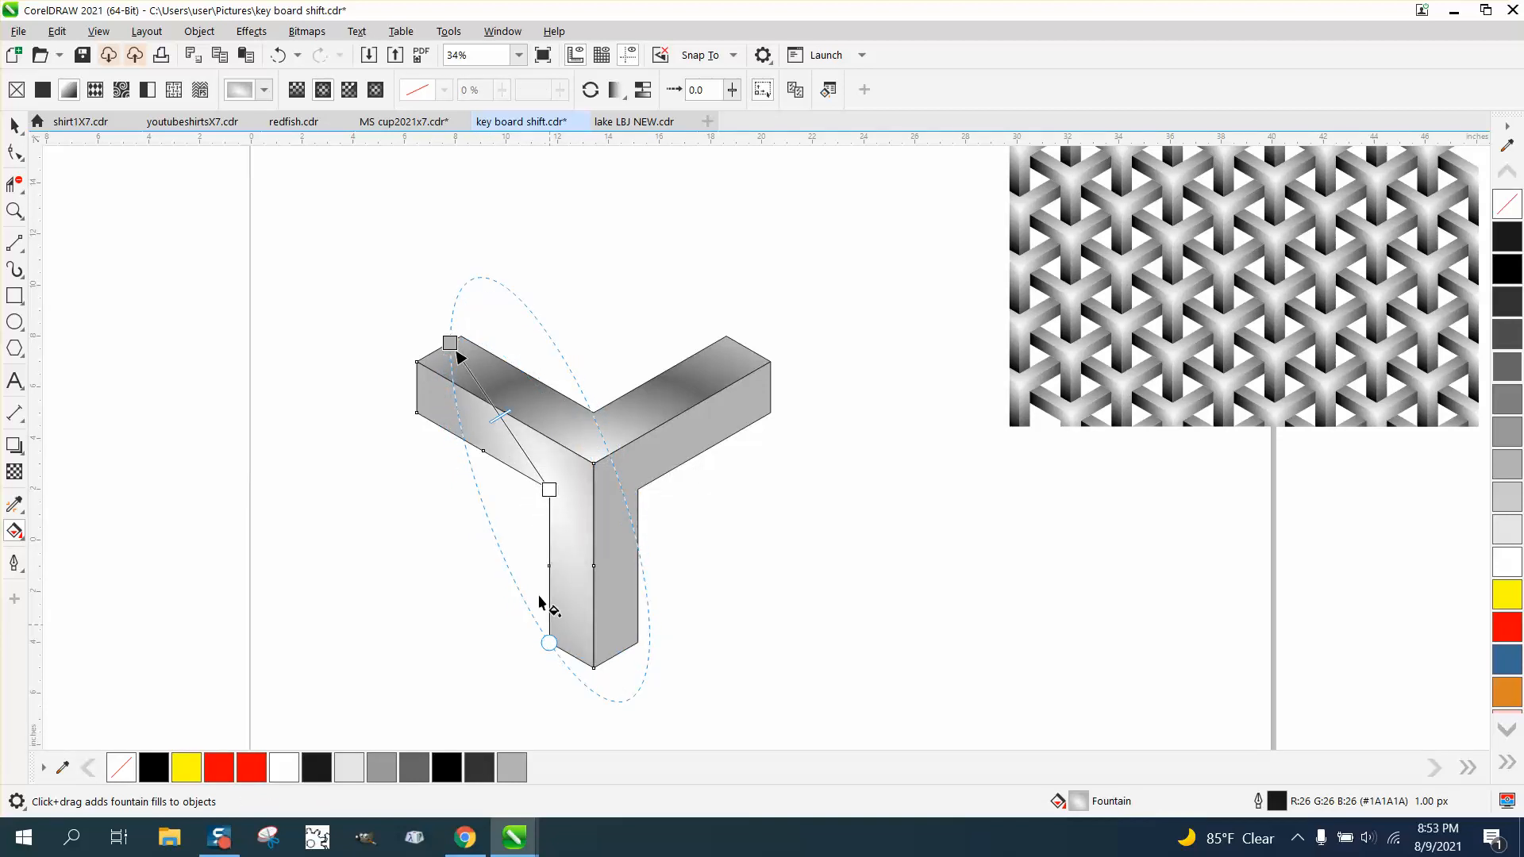
pyautogui.moveTo(450, 343); pyautogui.dragTo(417, 413)
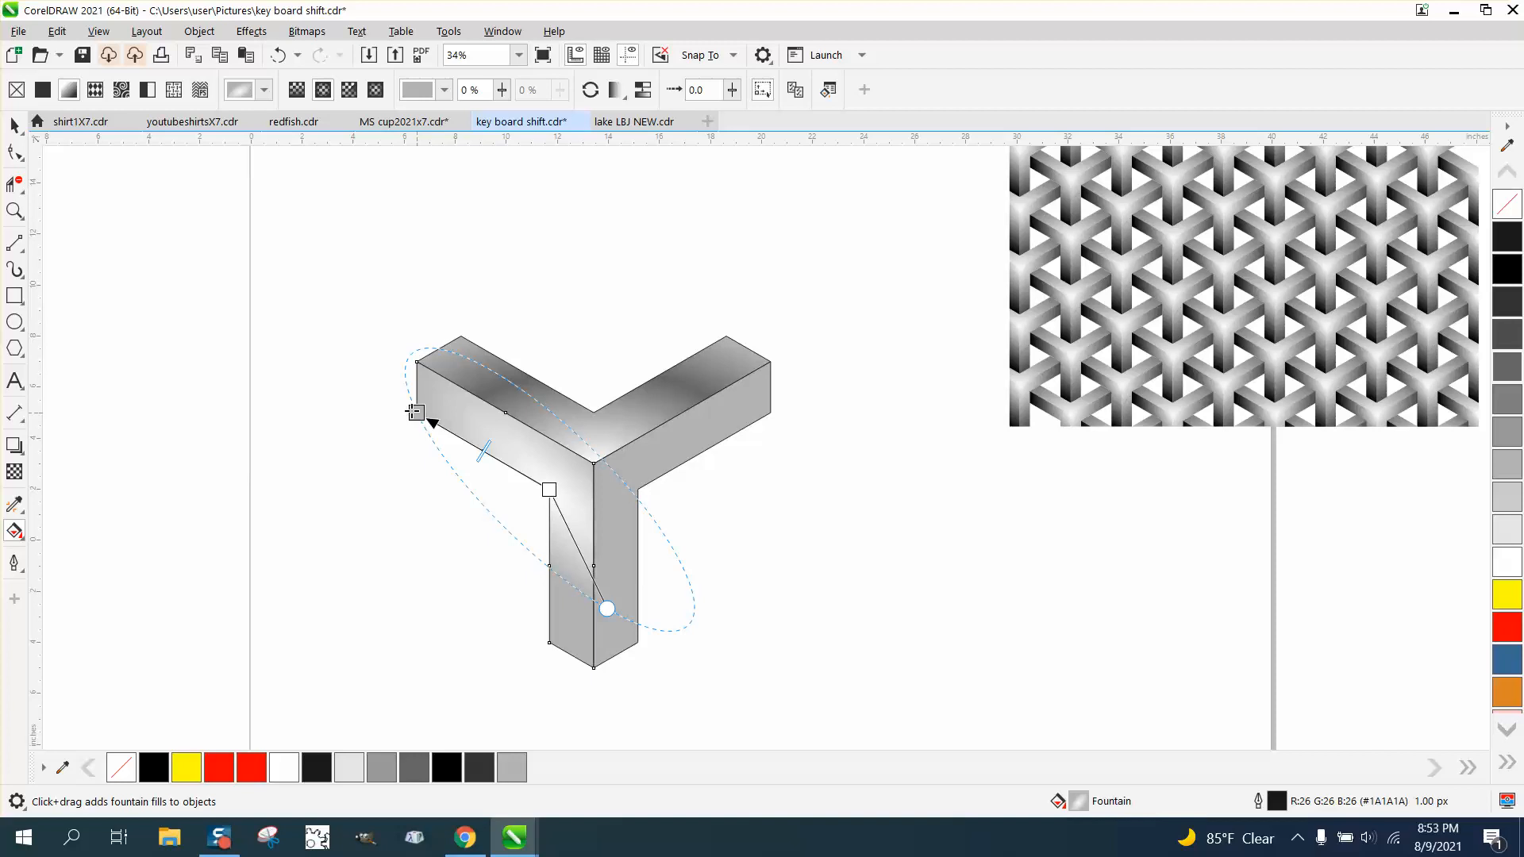
pyautogui.moveTo(608, 610); pyautogui.dragTo(550, 643)
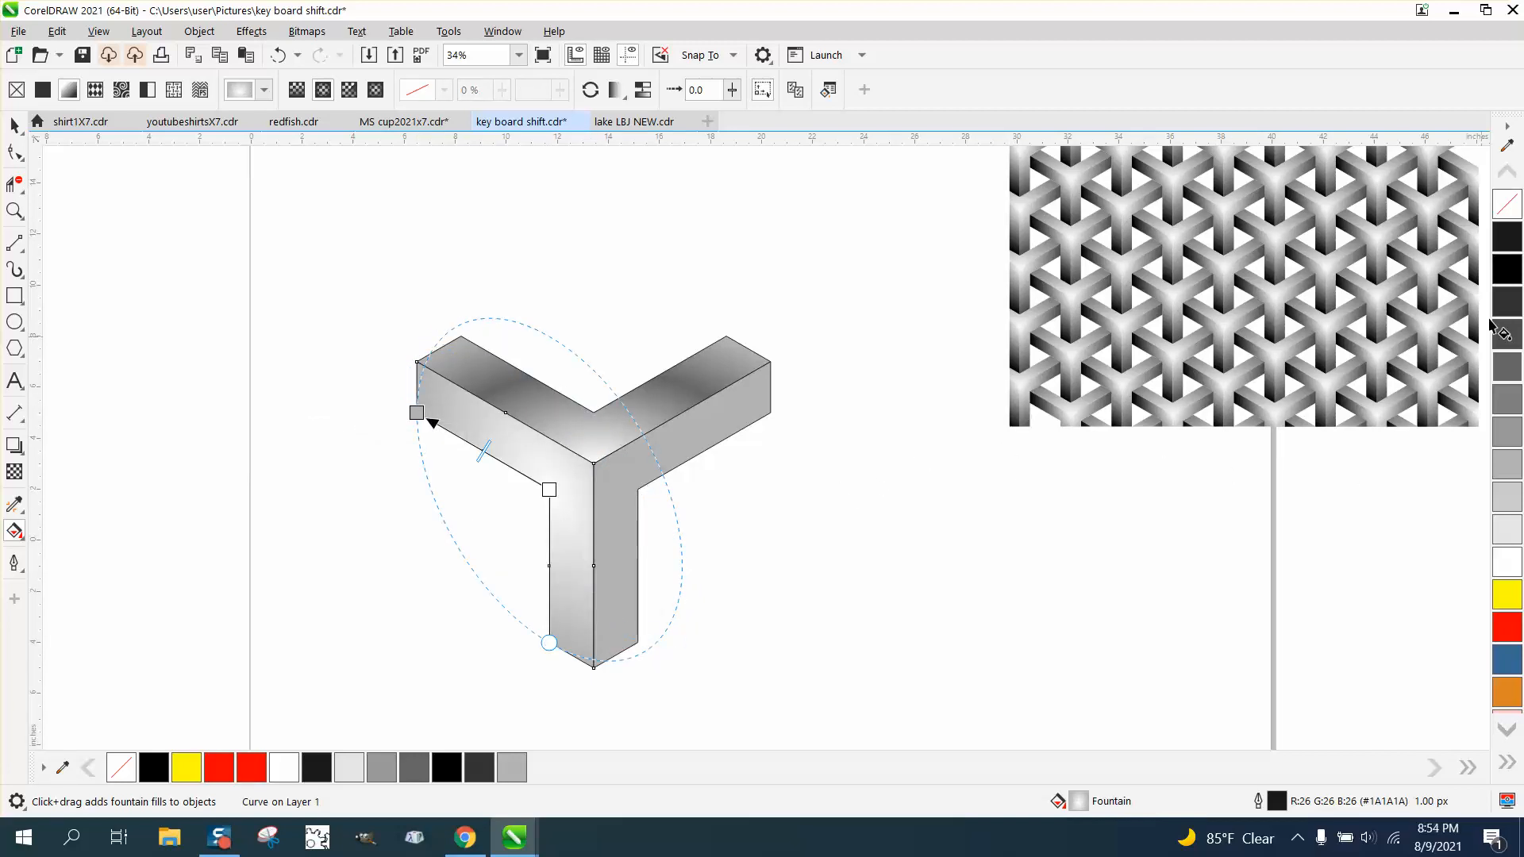
pyautogui.moveTo(556, 621); pyautogui.dragTo(550, 641)
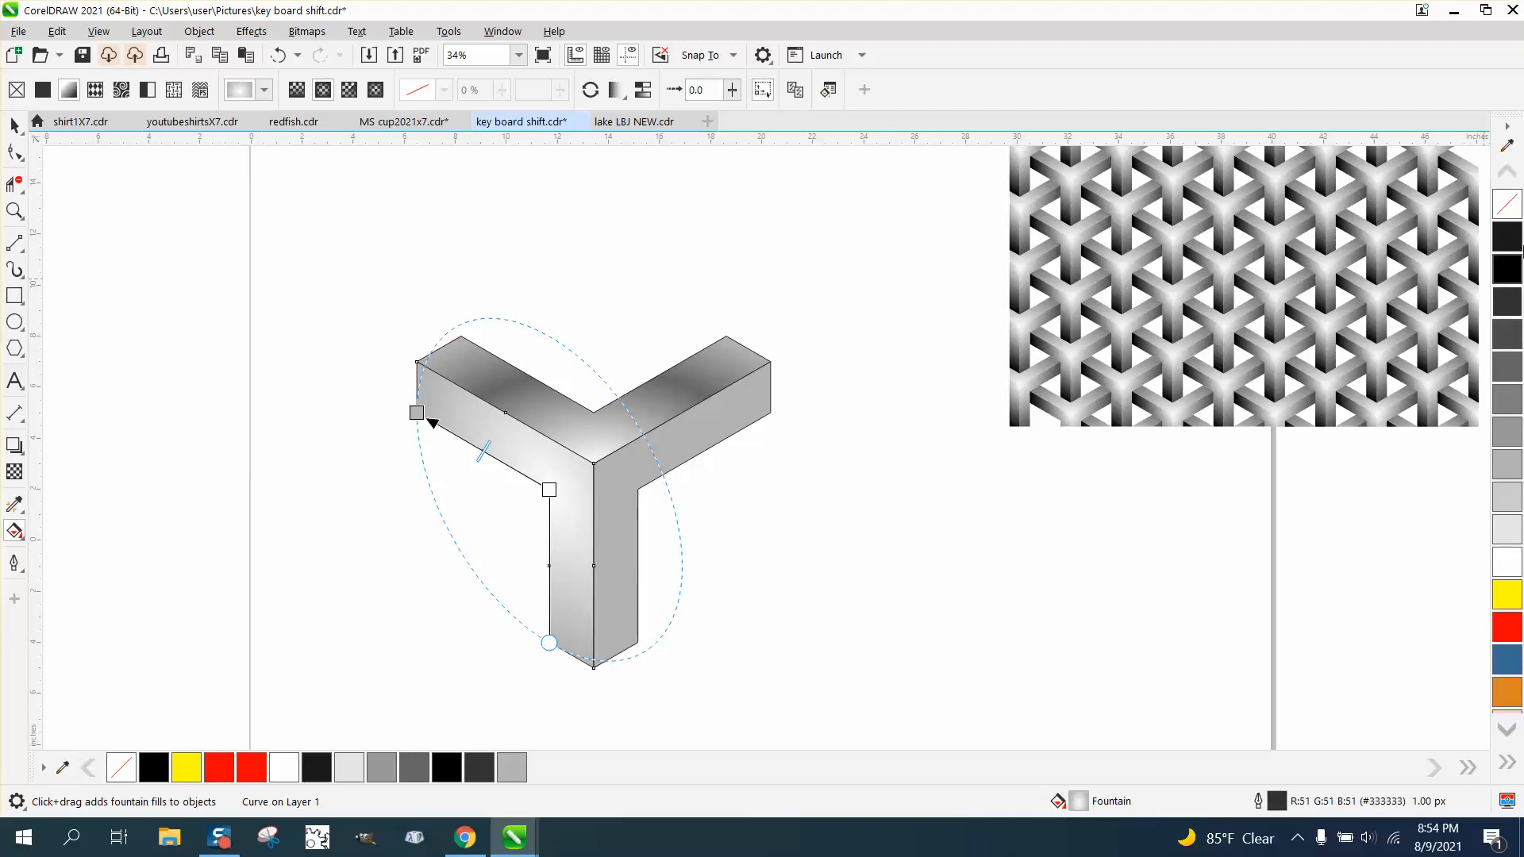
# Set the lower-left chevron's gradient to a near-black end colour and a light grey centre colour.
pyautogui.moveTo(1508, 241); pyautogui.dragTo(416, 413)
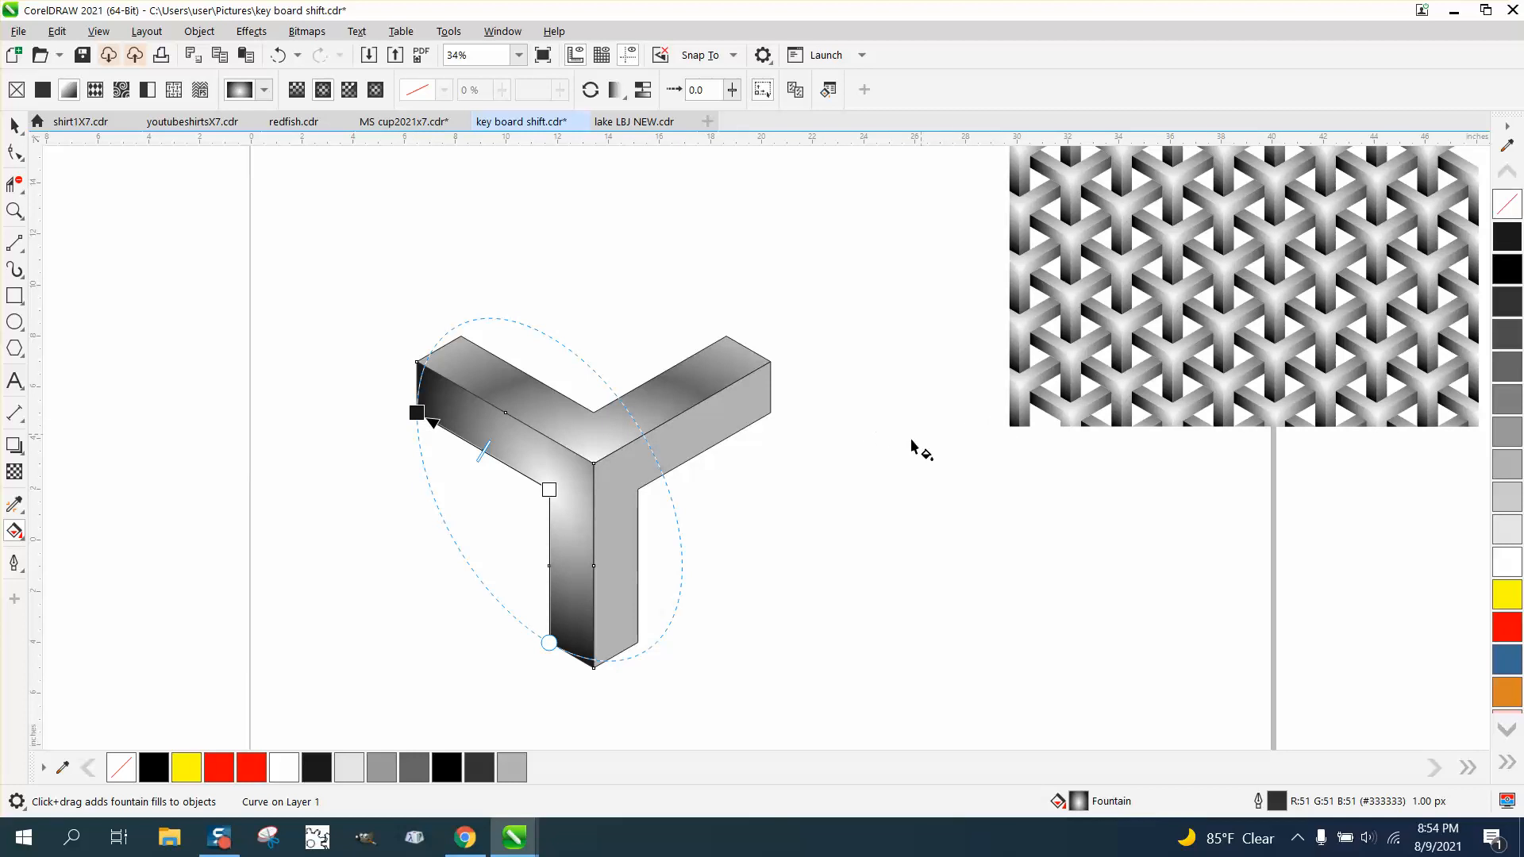
pyautogui.moveTo(1503, 451); pyautogui.dragTo(550, 490)
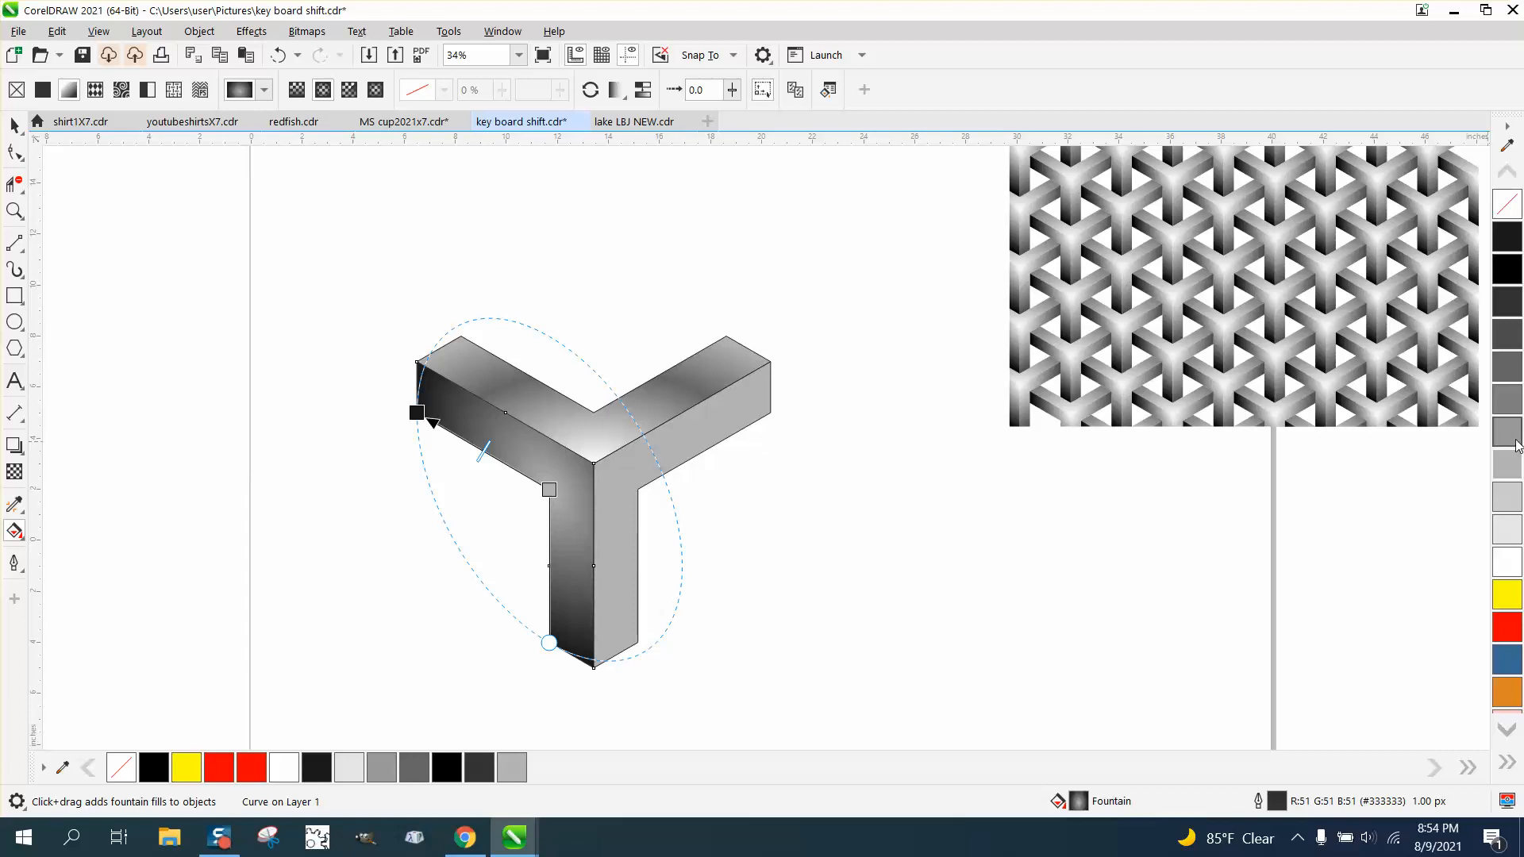
pyautogui.moveTo(1507, 496); pyautogui.dragTo(551, 490)
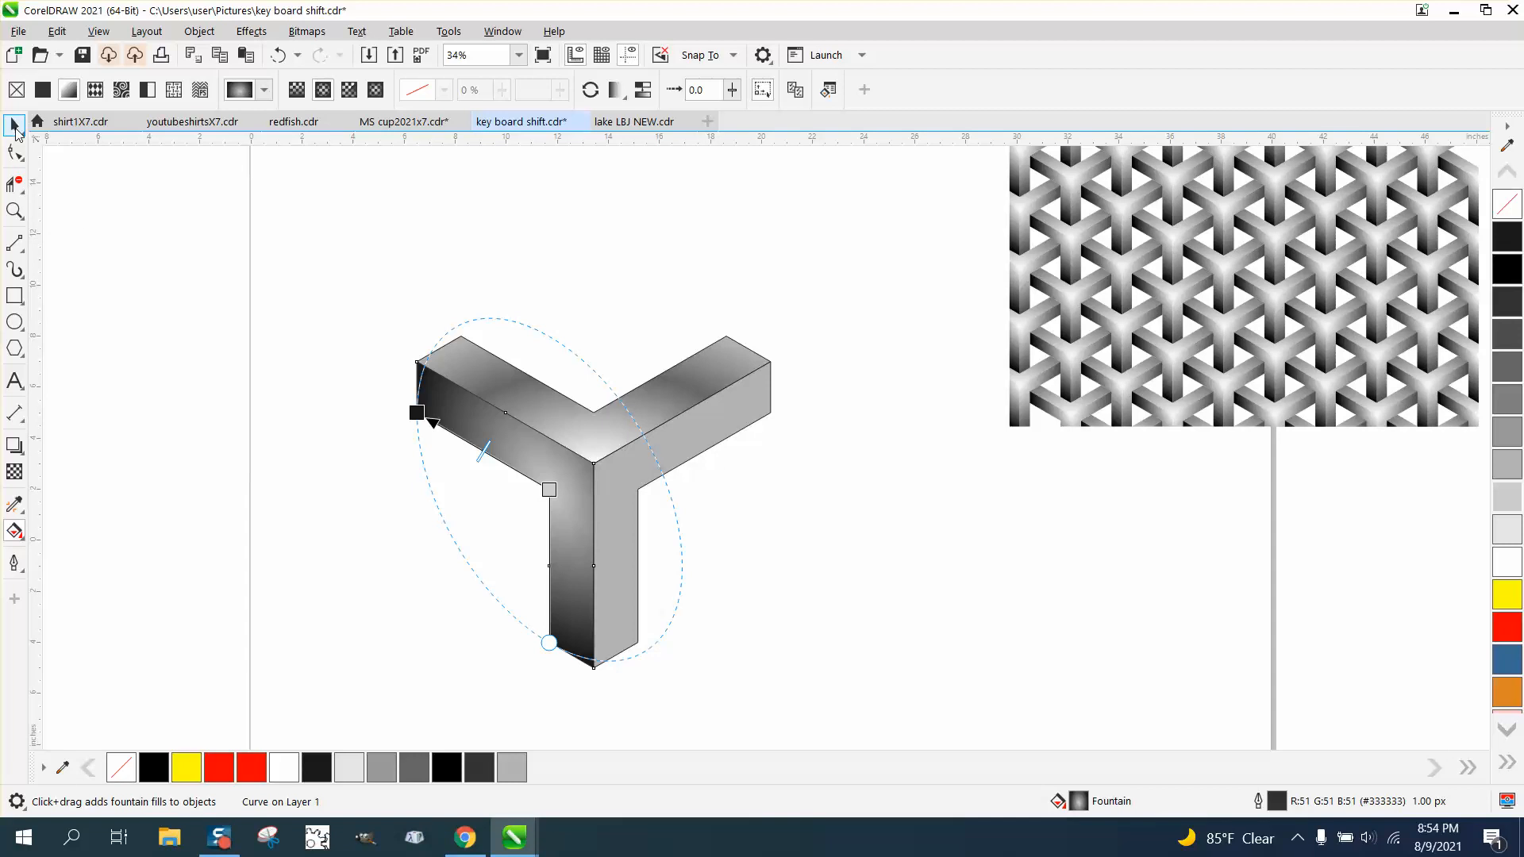
# Copy the lower-left chevron's gradient fill to the lower-right chevron with the Attributes Eyedropper.
pyautogui.click(15, 126)
pyautogui.click(683, 458)
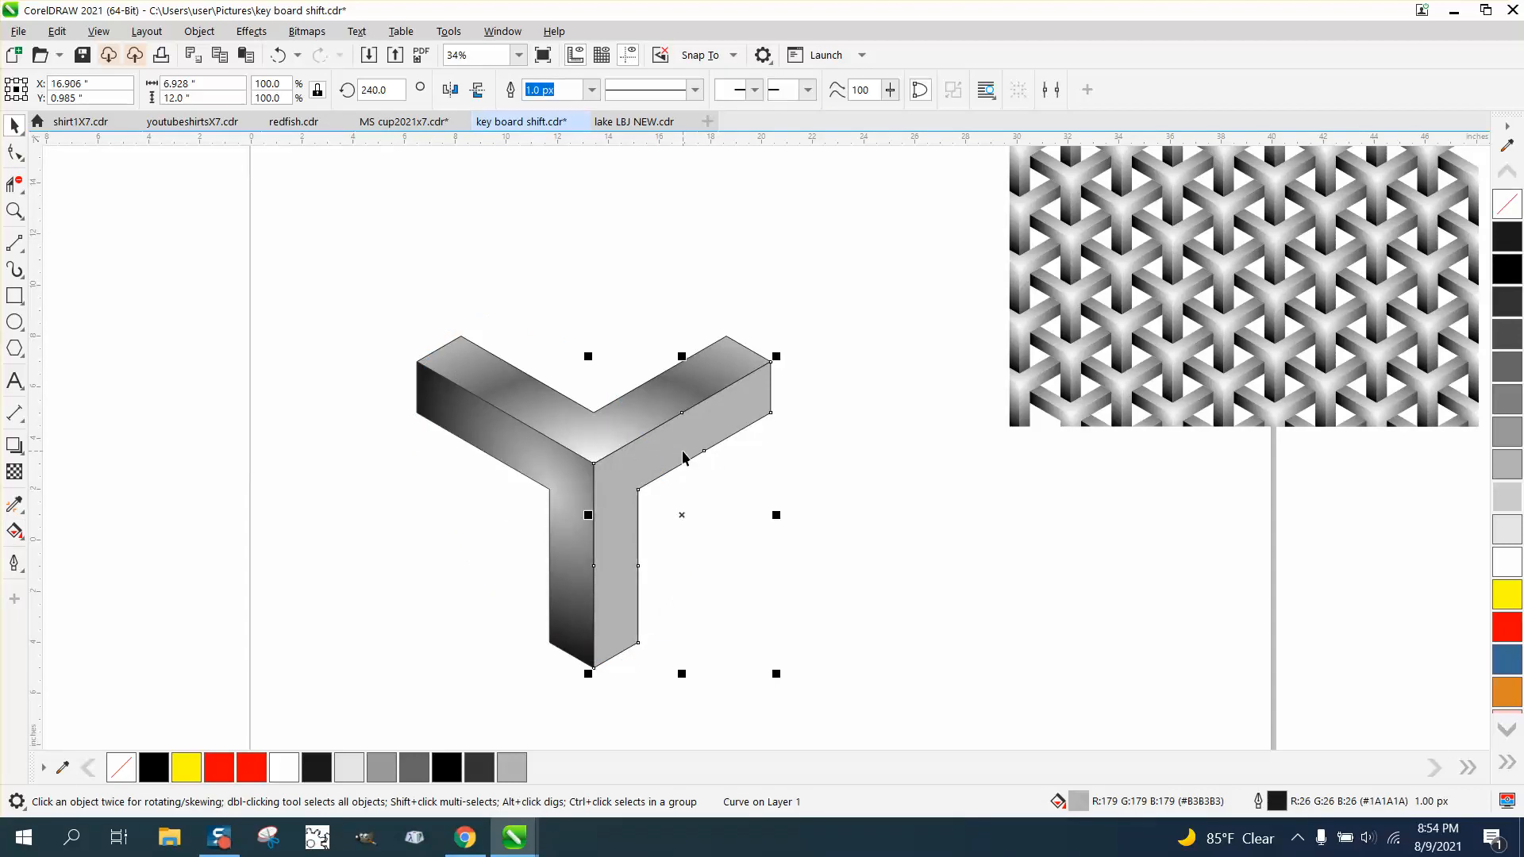
pyautogui.click(563, 484)
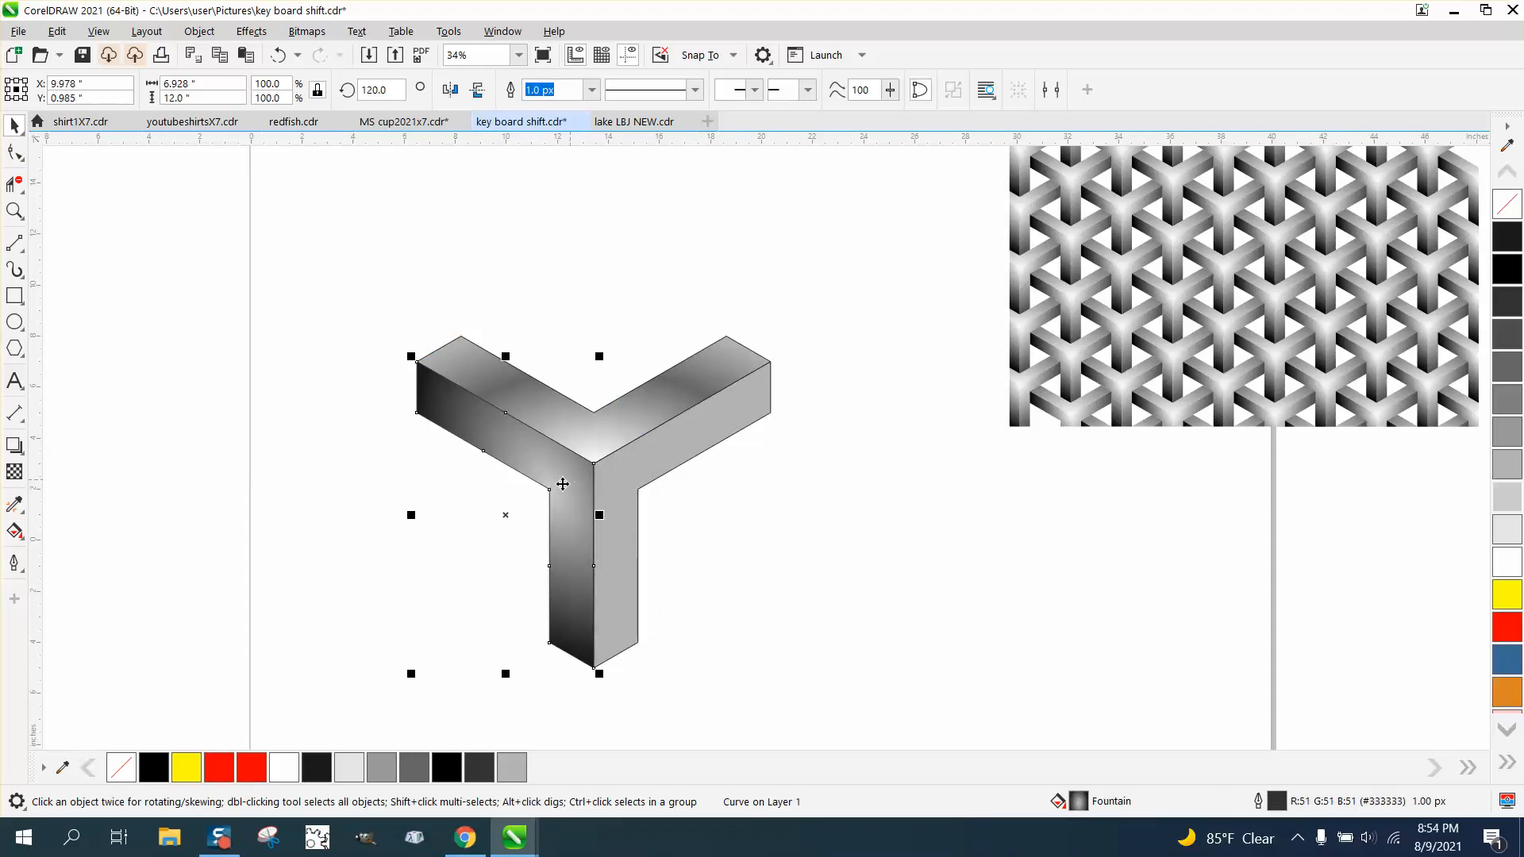
pyautogui.click(22, 512)
pyautogui.click(119, 505)
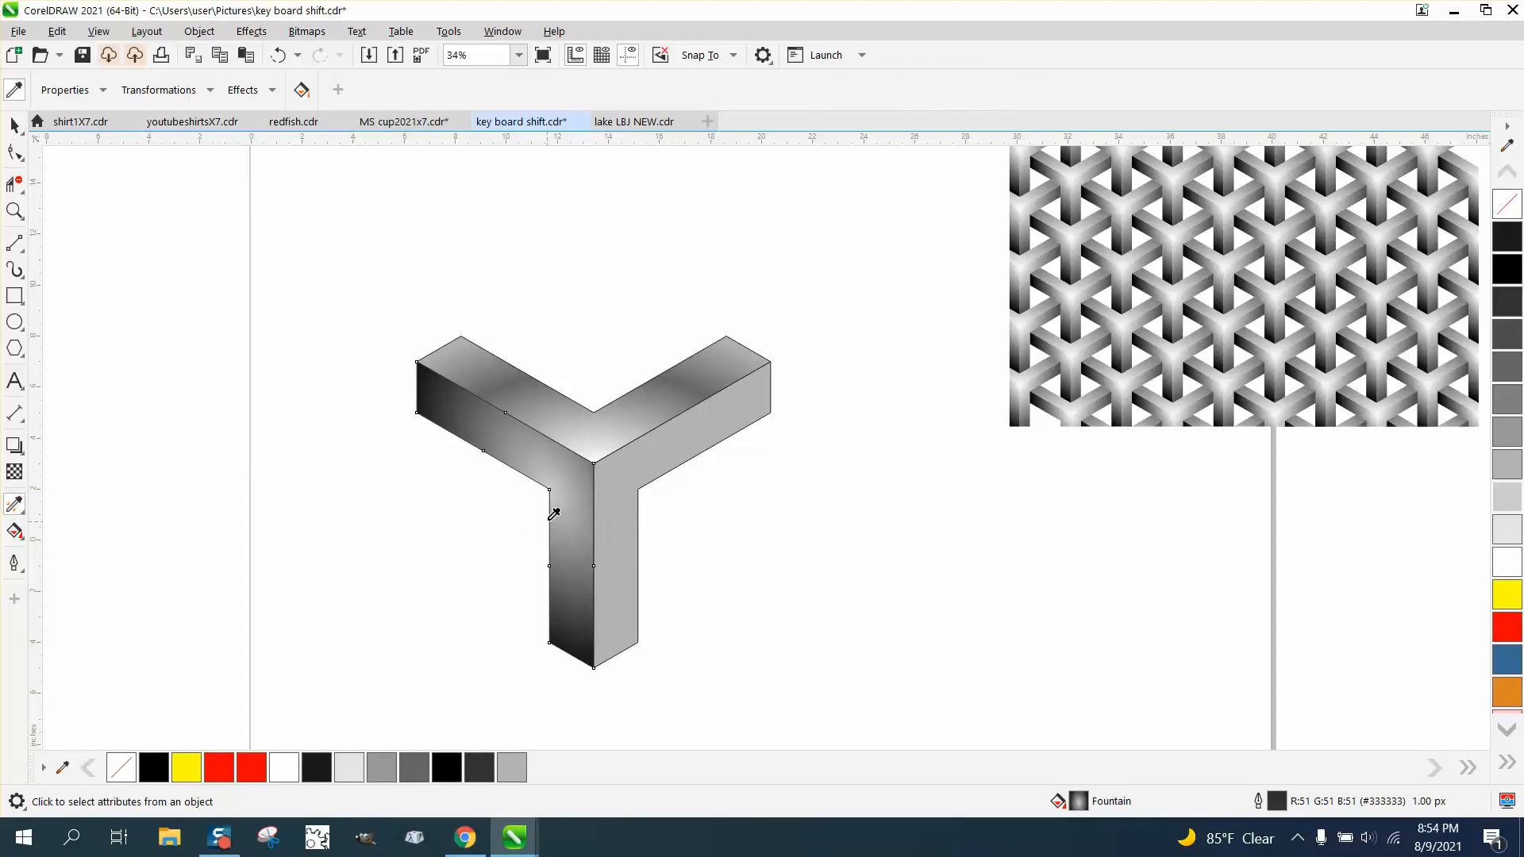
pyautogui.click(568, 497)
pyautogui.click(627, 470)
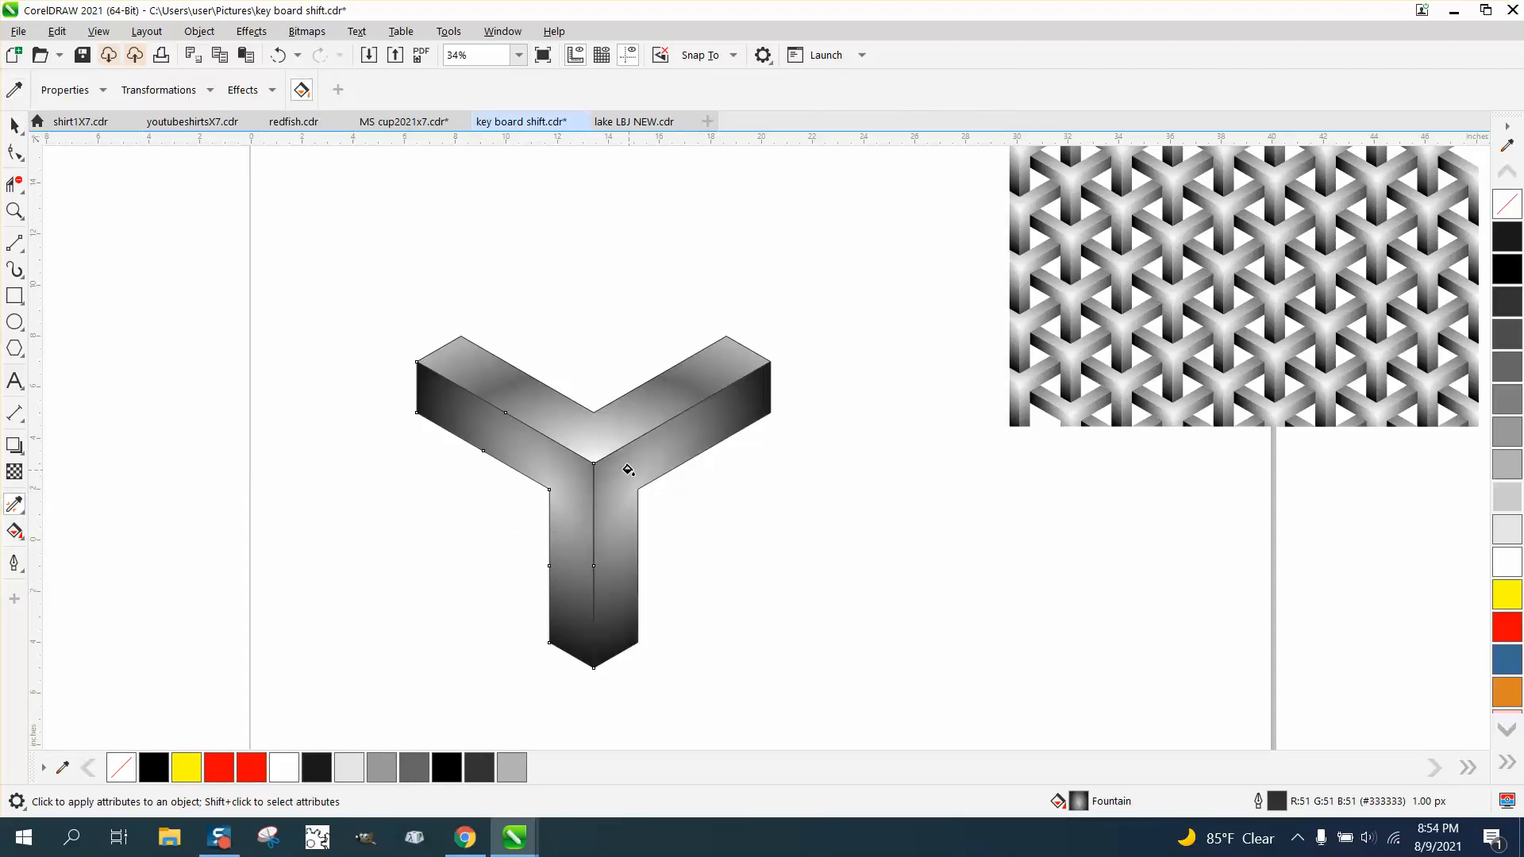
# Remove the outlines from all three chevrons of the Y shape.
pyautogui.press('space')
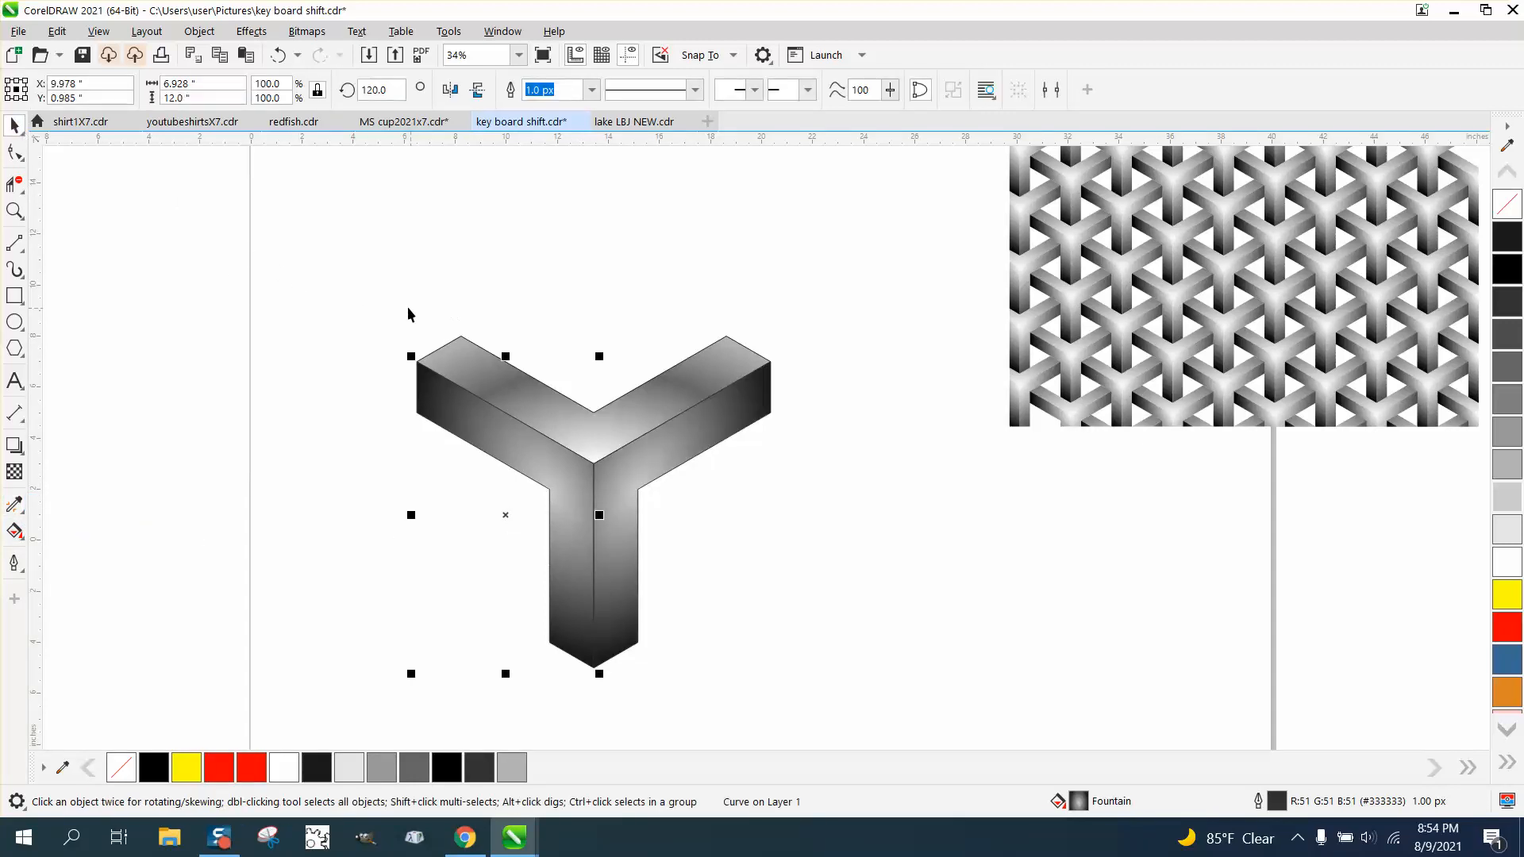
pyautogui.moveTo(407, 307); pyautogui.dragTo(839, 699)
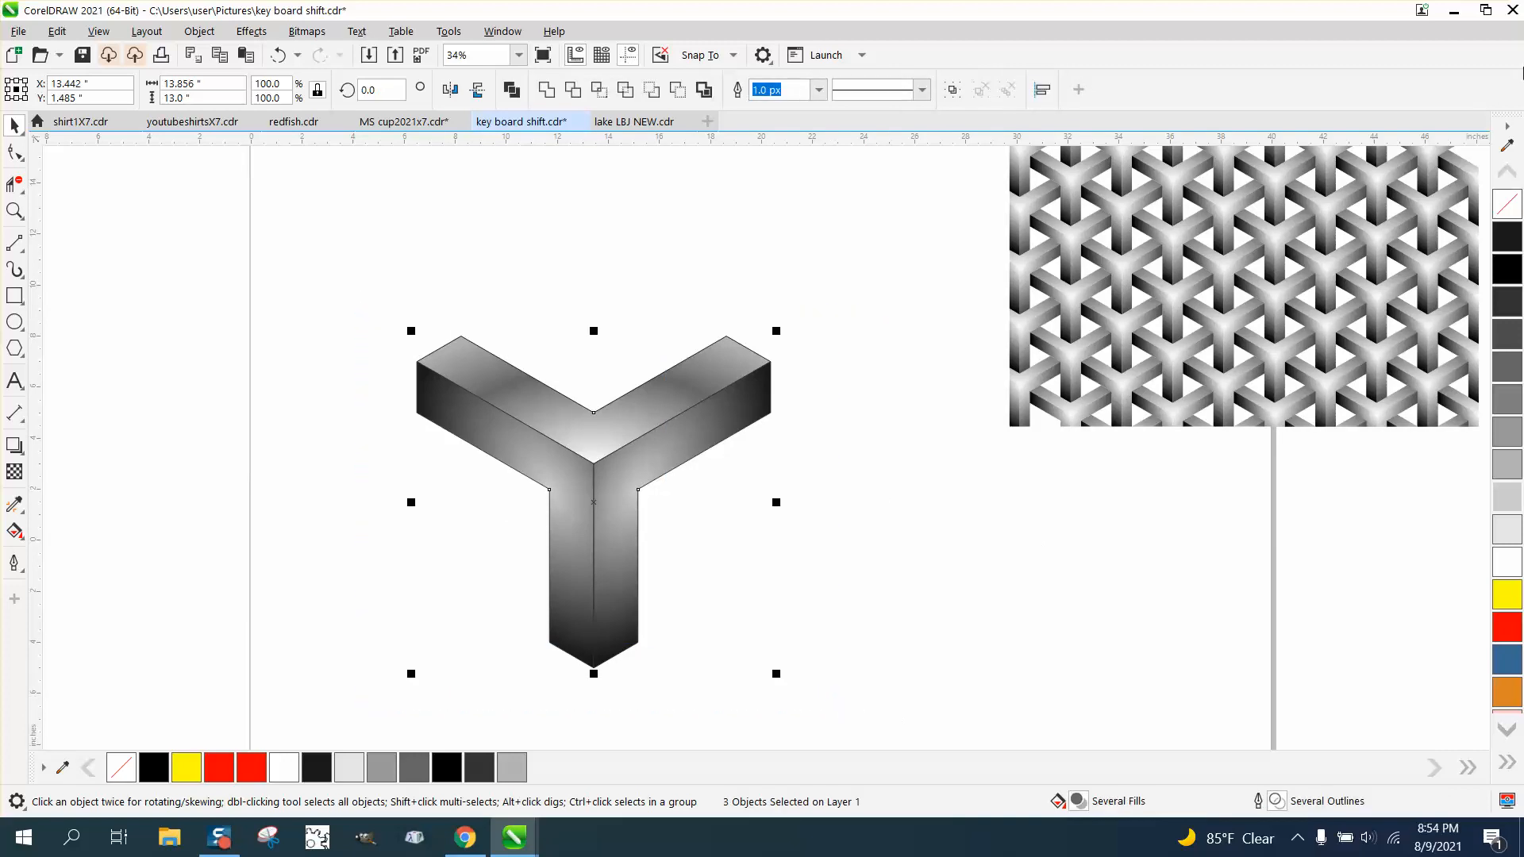
pyautogui.rightClick(1505, 201)
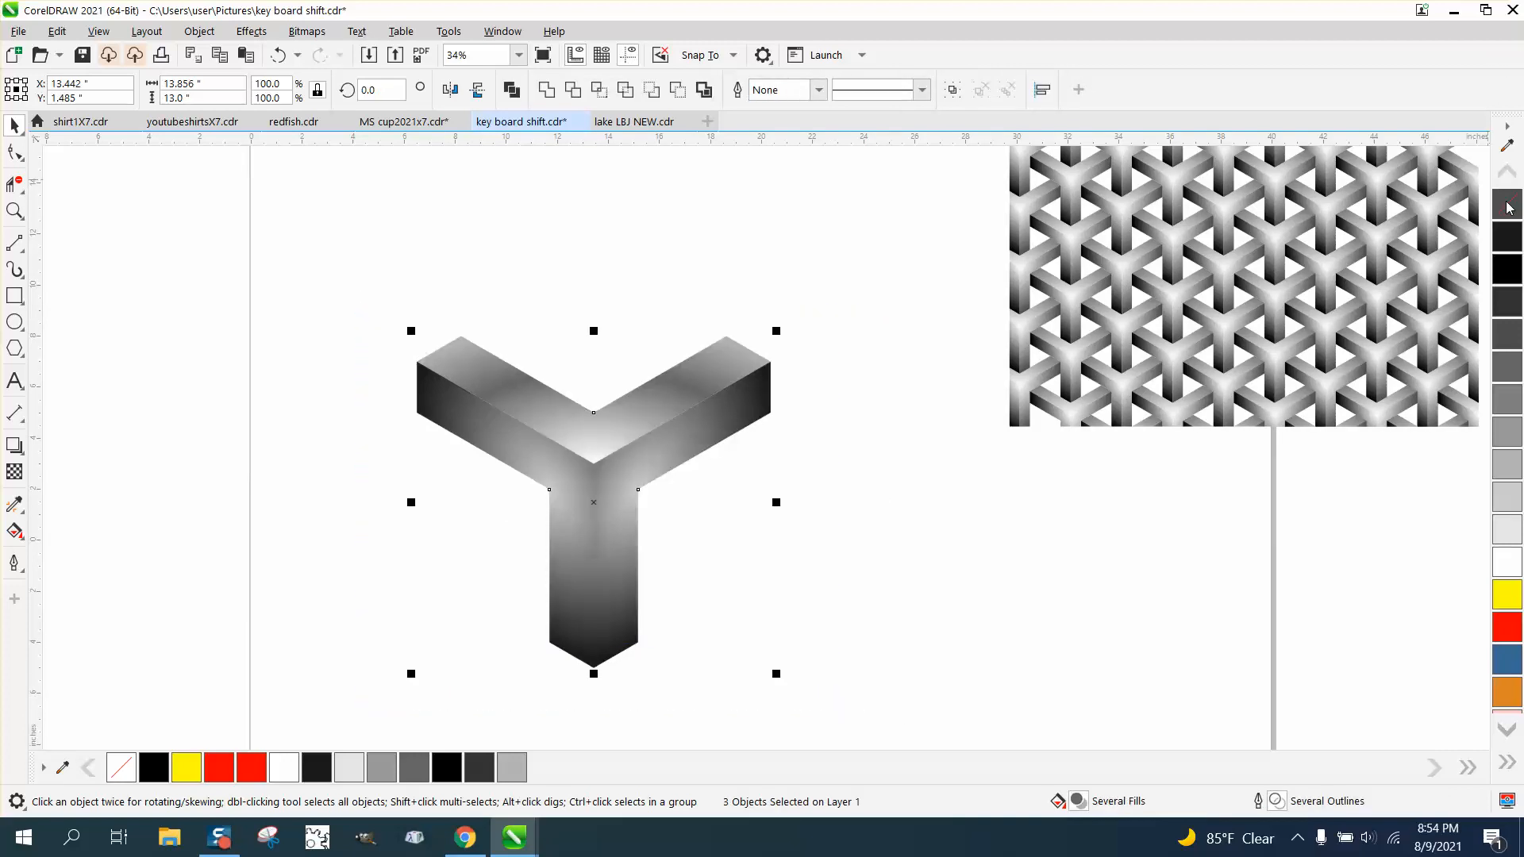
# Group the three chevrons, scale the Y down to about 29.7%, and move it to the page's upper-left area.
pyautogui.scroll(-1, 530, 436)
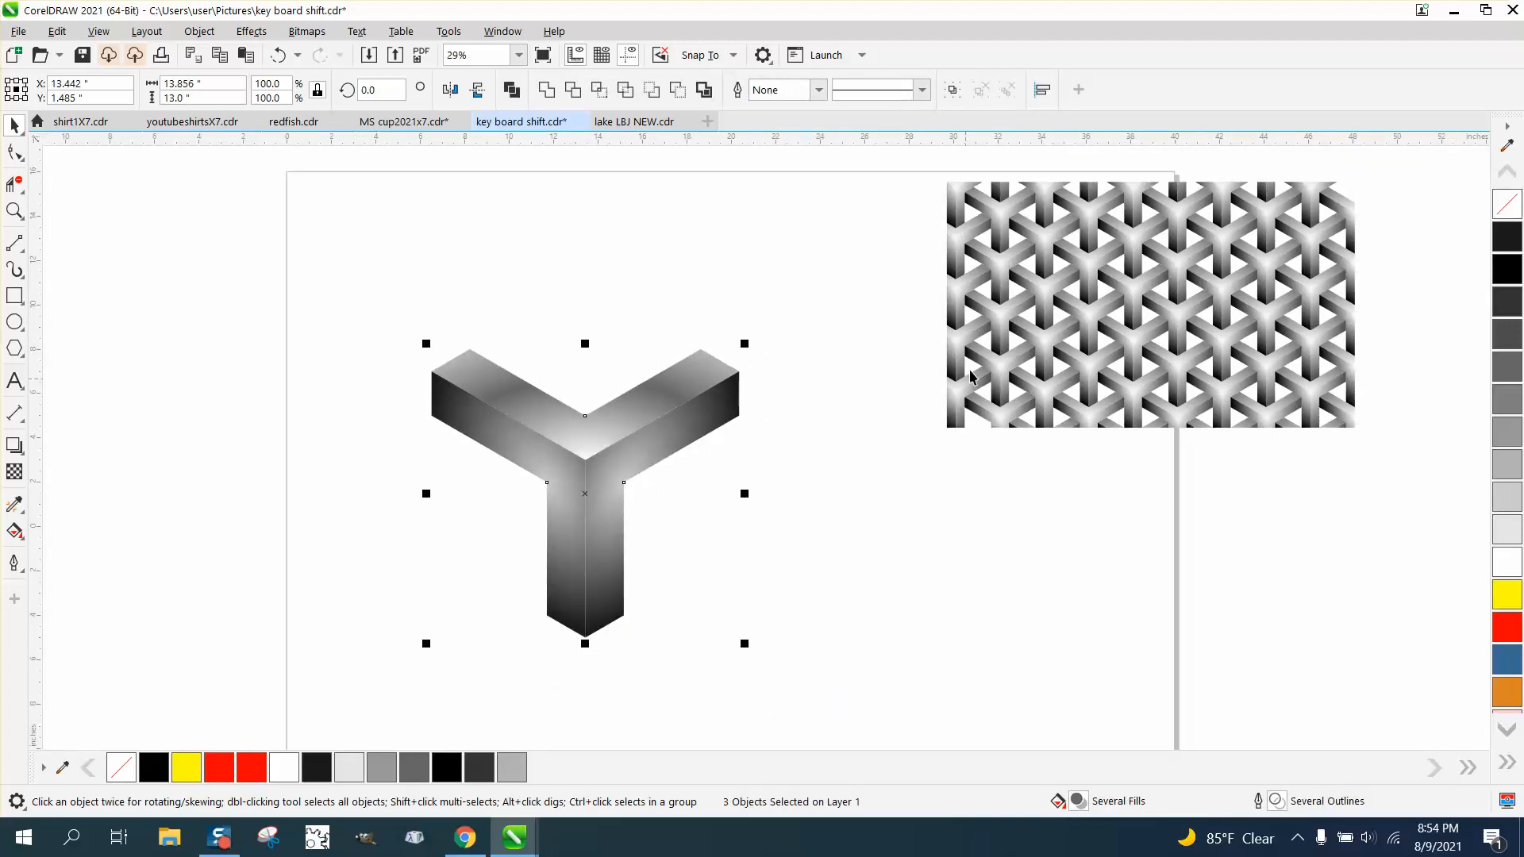
pyautogui.scroll(-2, 565, 373)
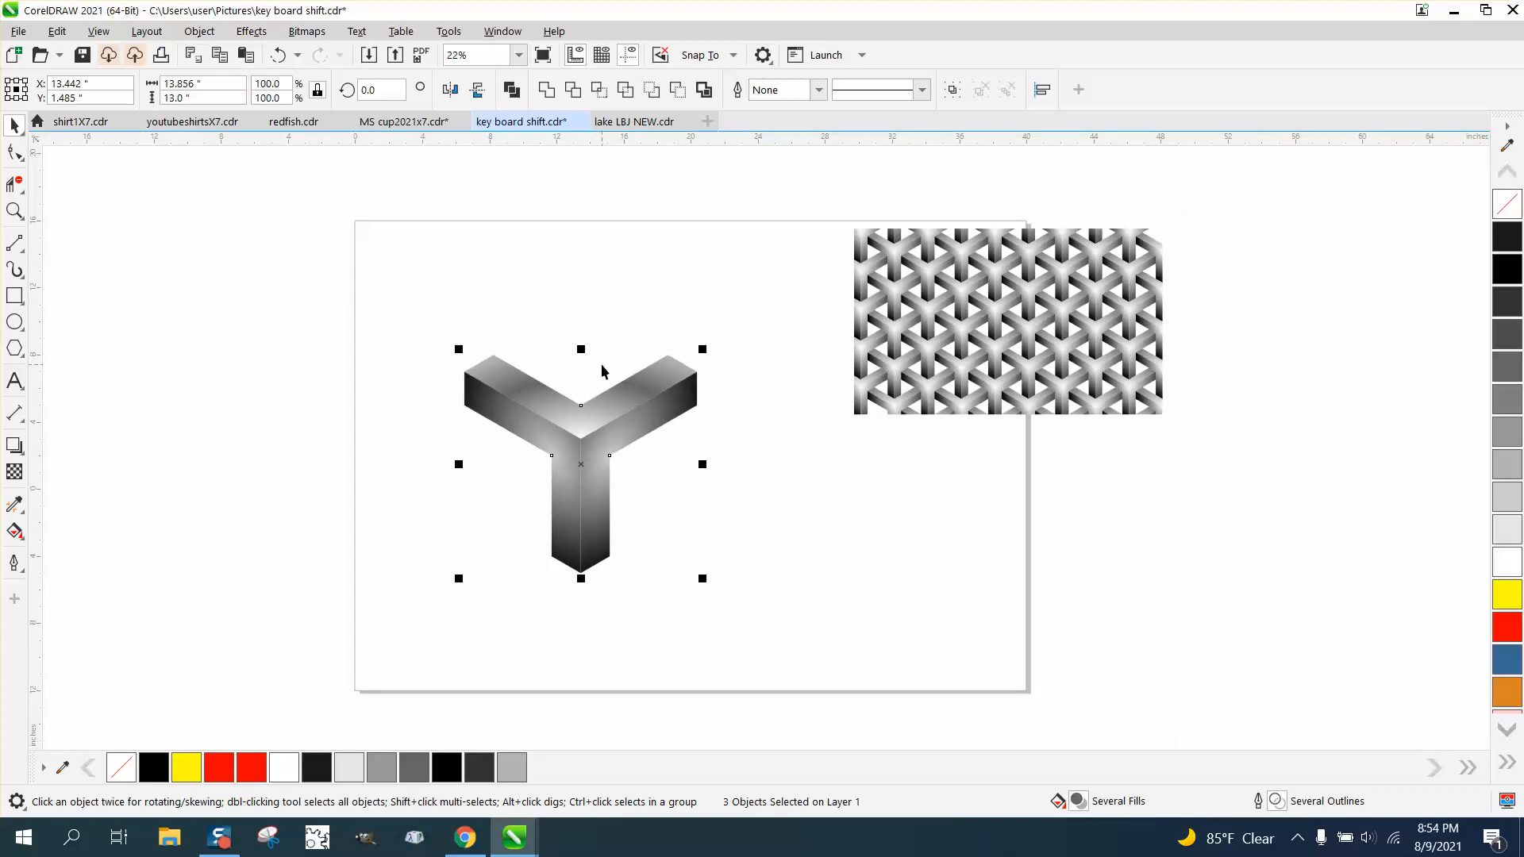
pyautogui.moveTo(439, 339); pyautogui.dragTo(769, 609)
pyautogui.hotkey('ctrl', 'g')
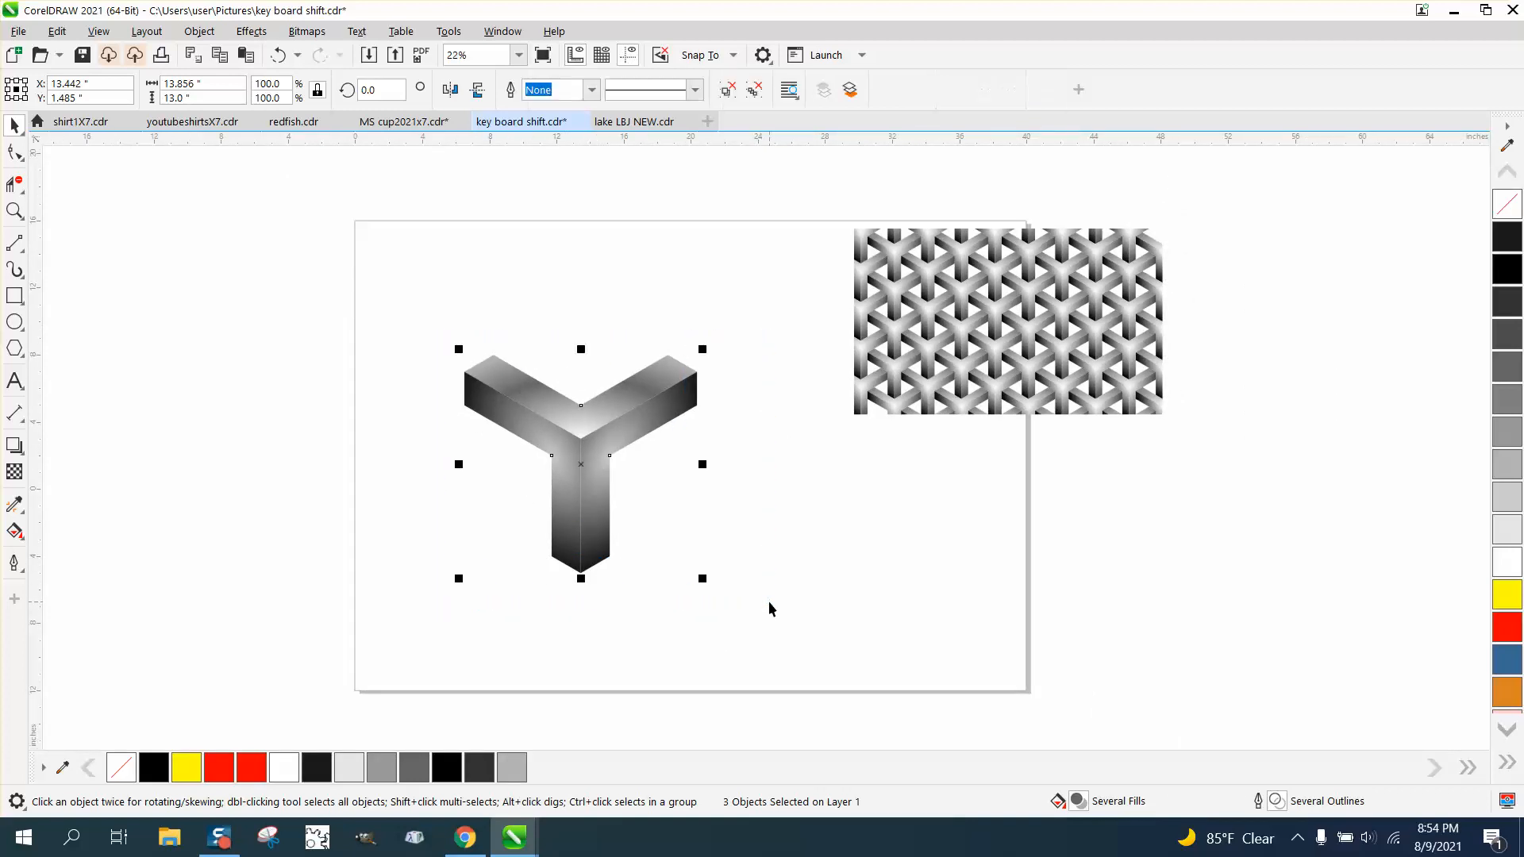
pyautogui.moveTo(701, 358); pyautogui.dragTo(580, 445)
pyautogui.moveTo(703, 347); pyautogui.dragTo(424, 311)
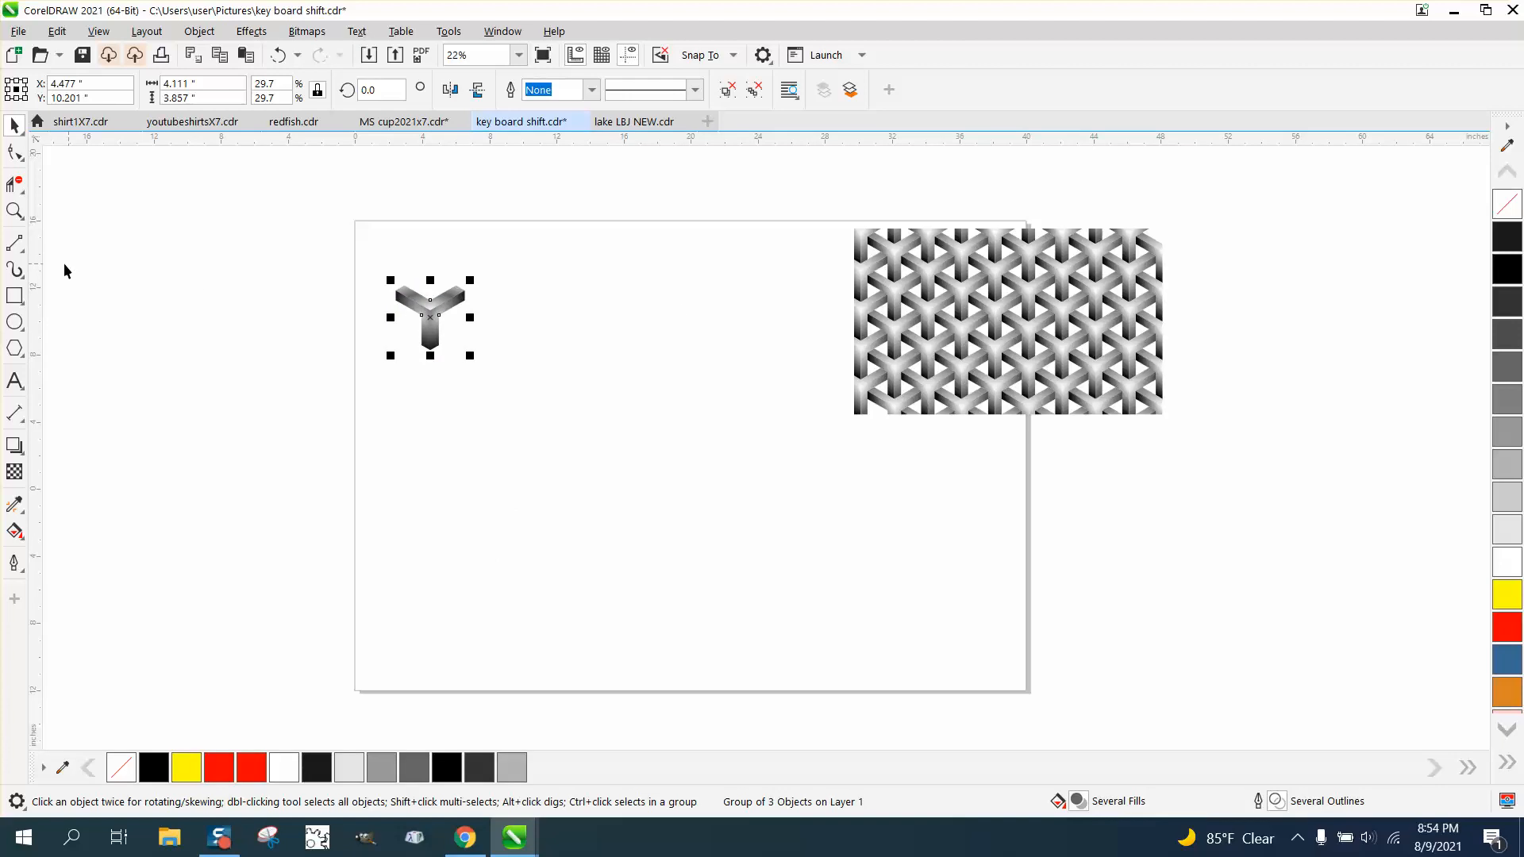
# Place a copy of the Y with its left arm's outer corner snapped to the original's right inner corner.
pyautogui.click(14, 211)
pyautogui.moveTo(347, 248); pyautogui.dragTo(731, 475)
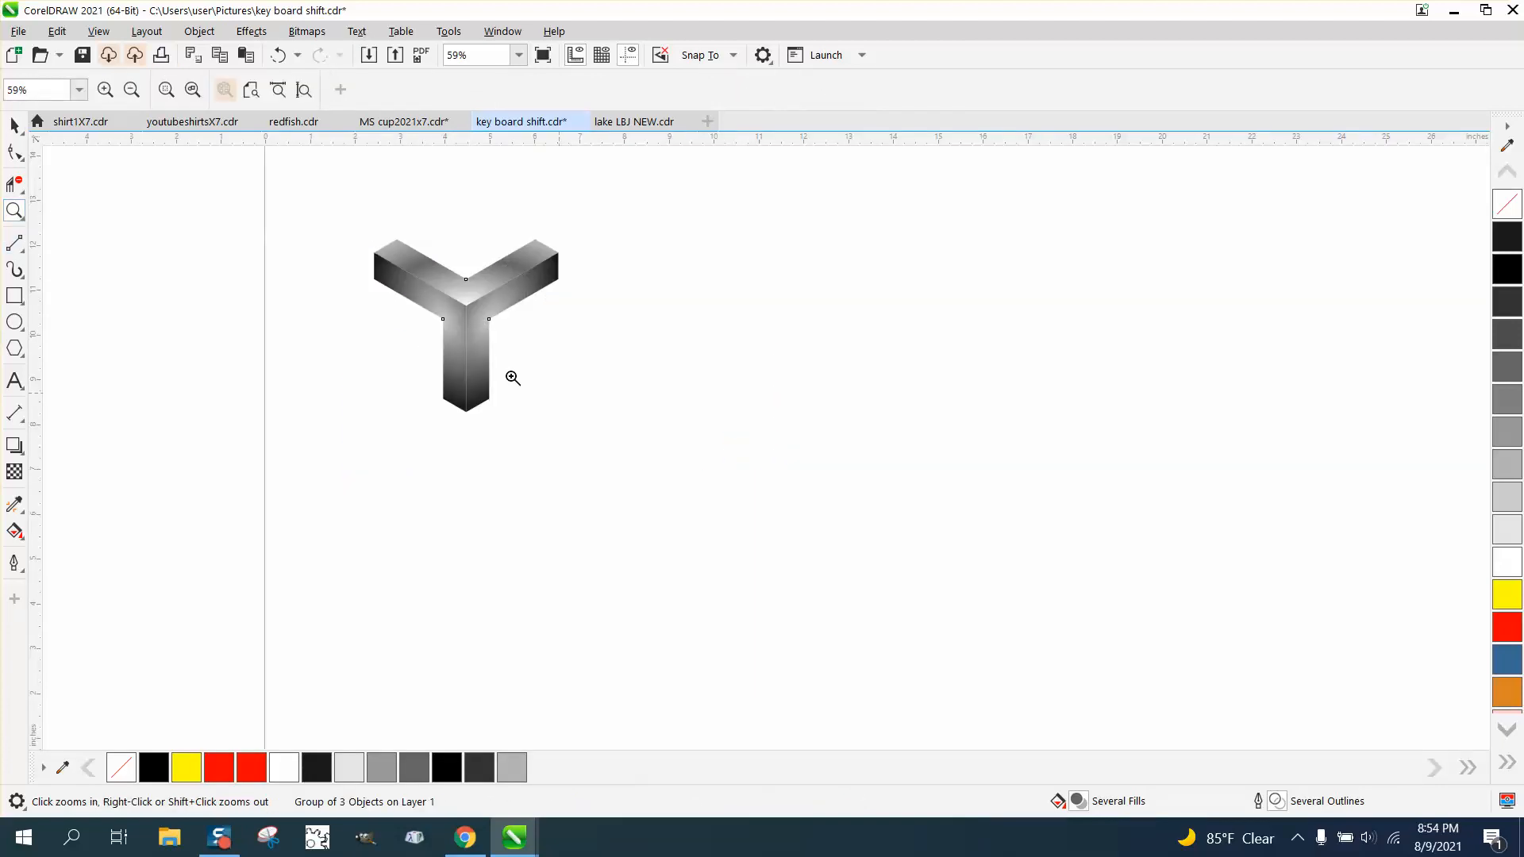
pyautogui.click(14, 125)
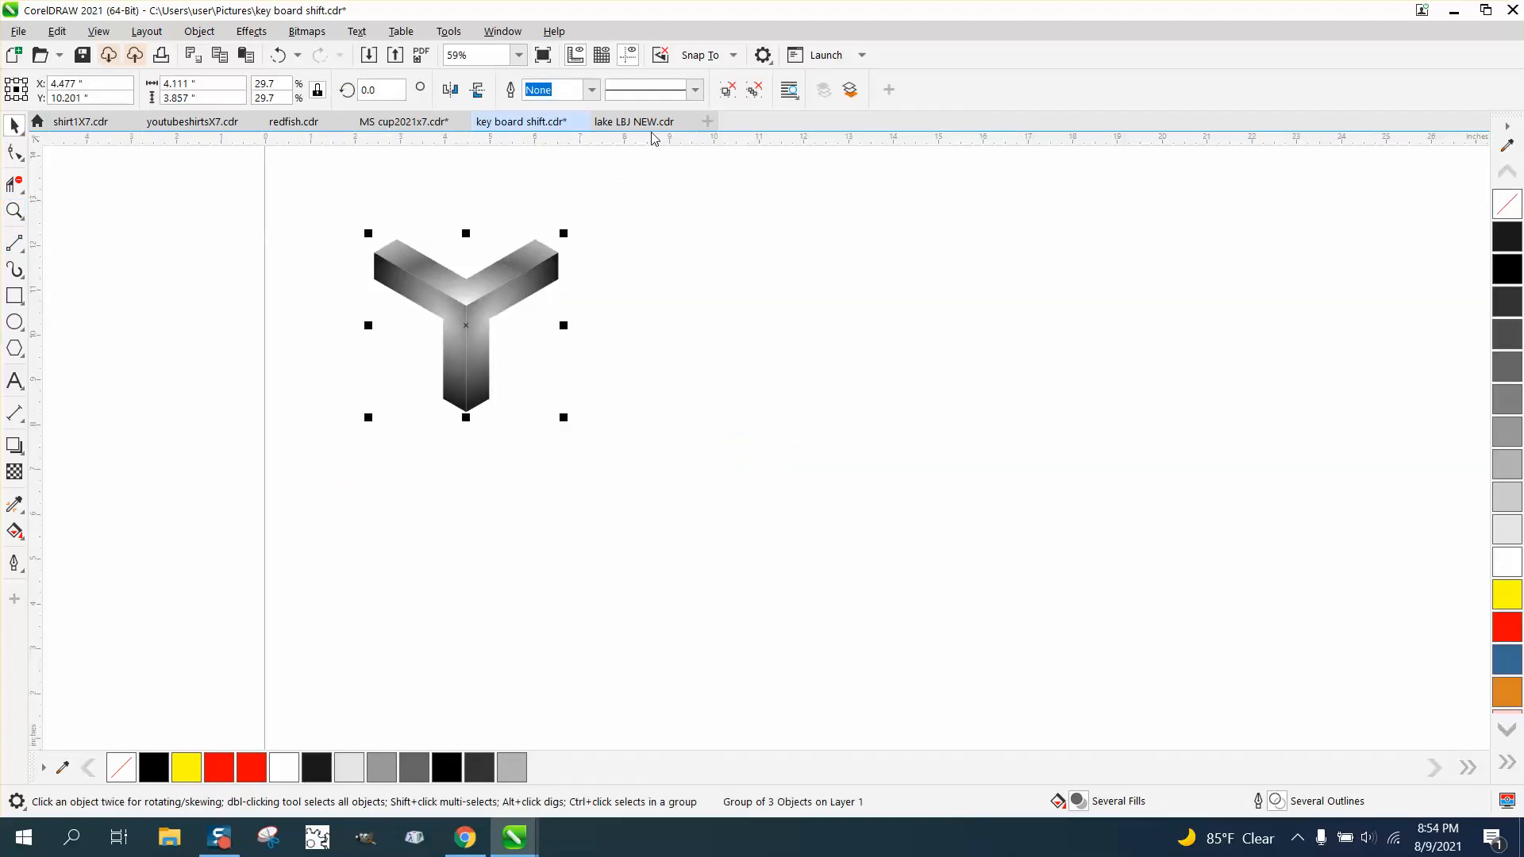
pyautogui.click(735, 61)
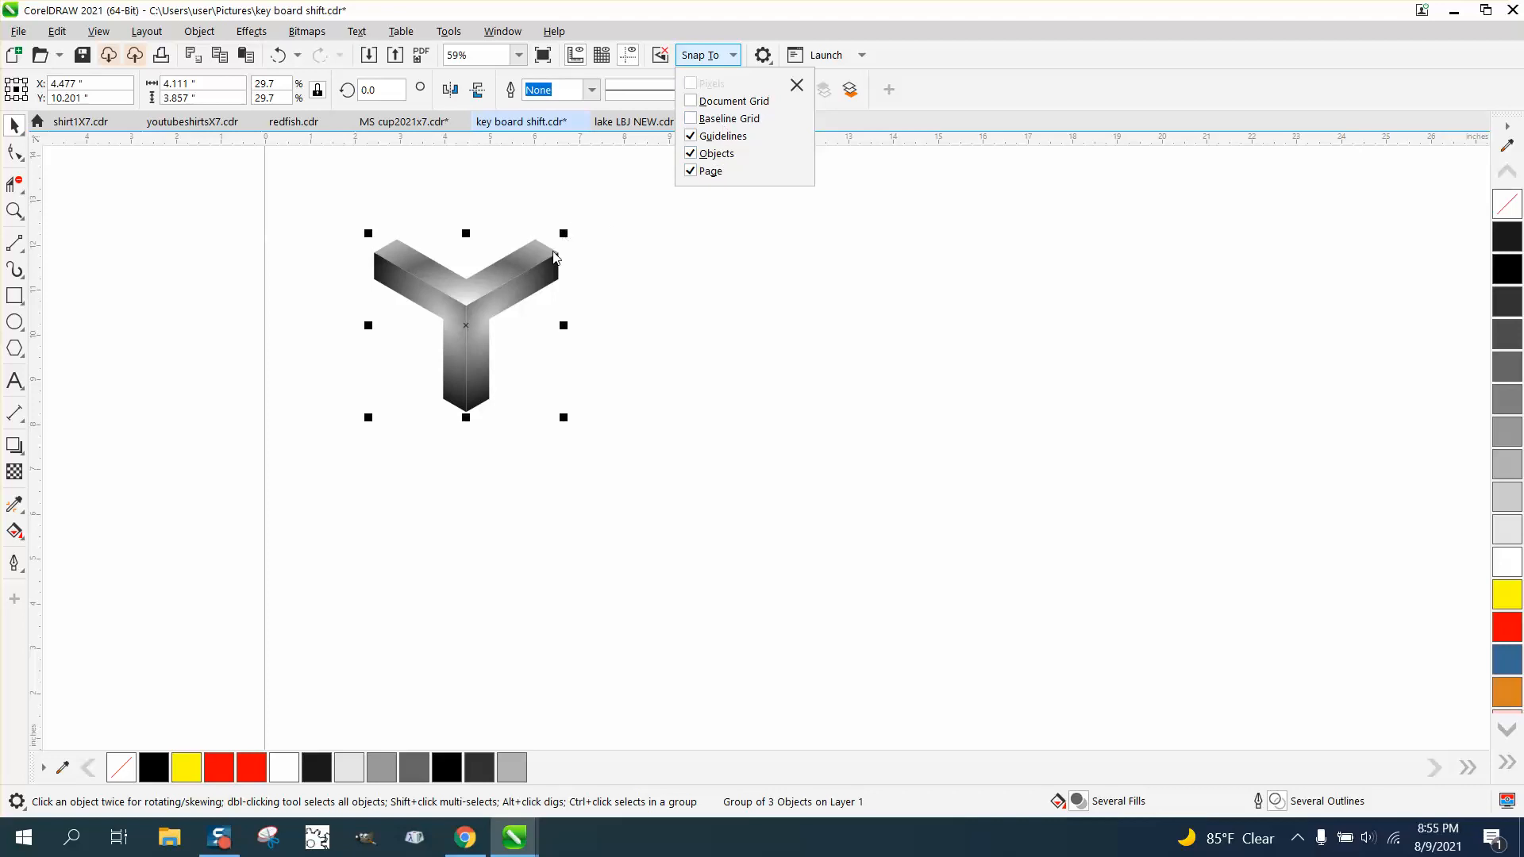
pyautogui.click(376, 256)
pyautogui.moveTo(376, 256); pyautogui.dragTo(497, 326)
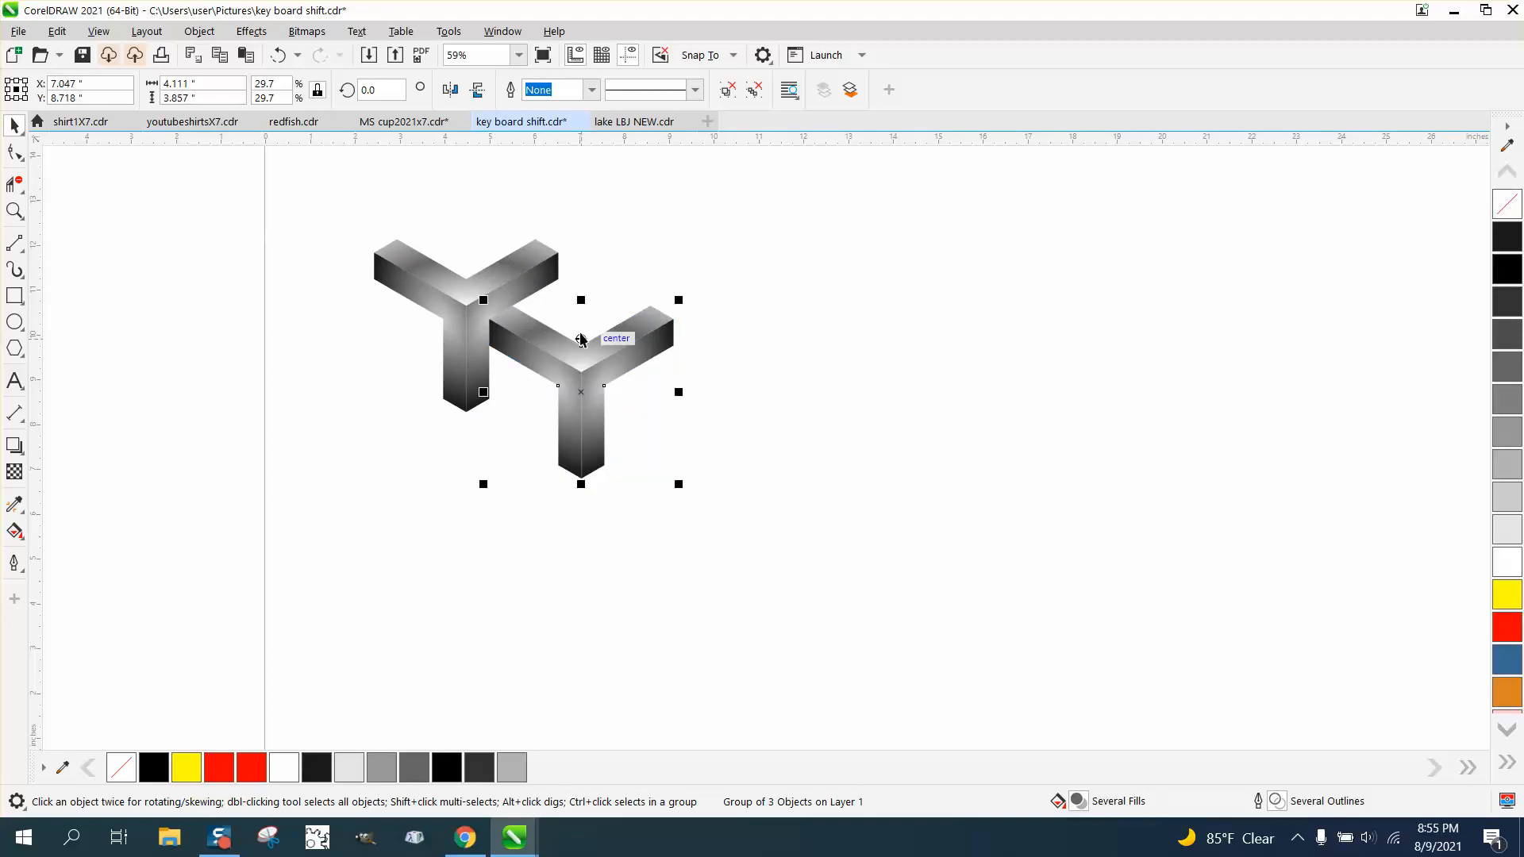
# Duplicate the Y again and snap the copy's stem tip into the second Y's upper notch.
pyautogui.hotkey('ctrl', 'r')
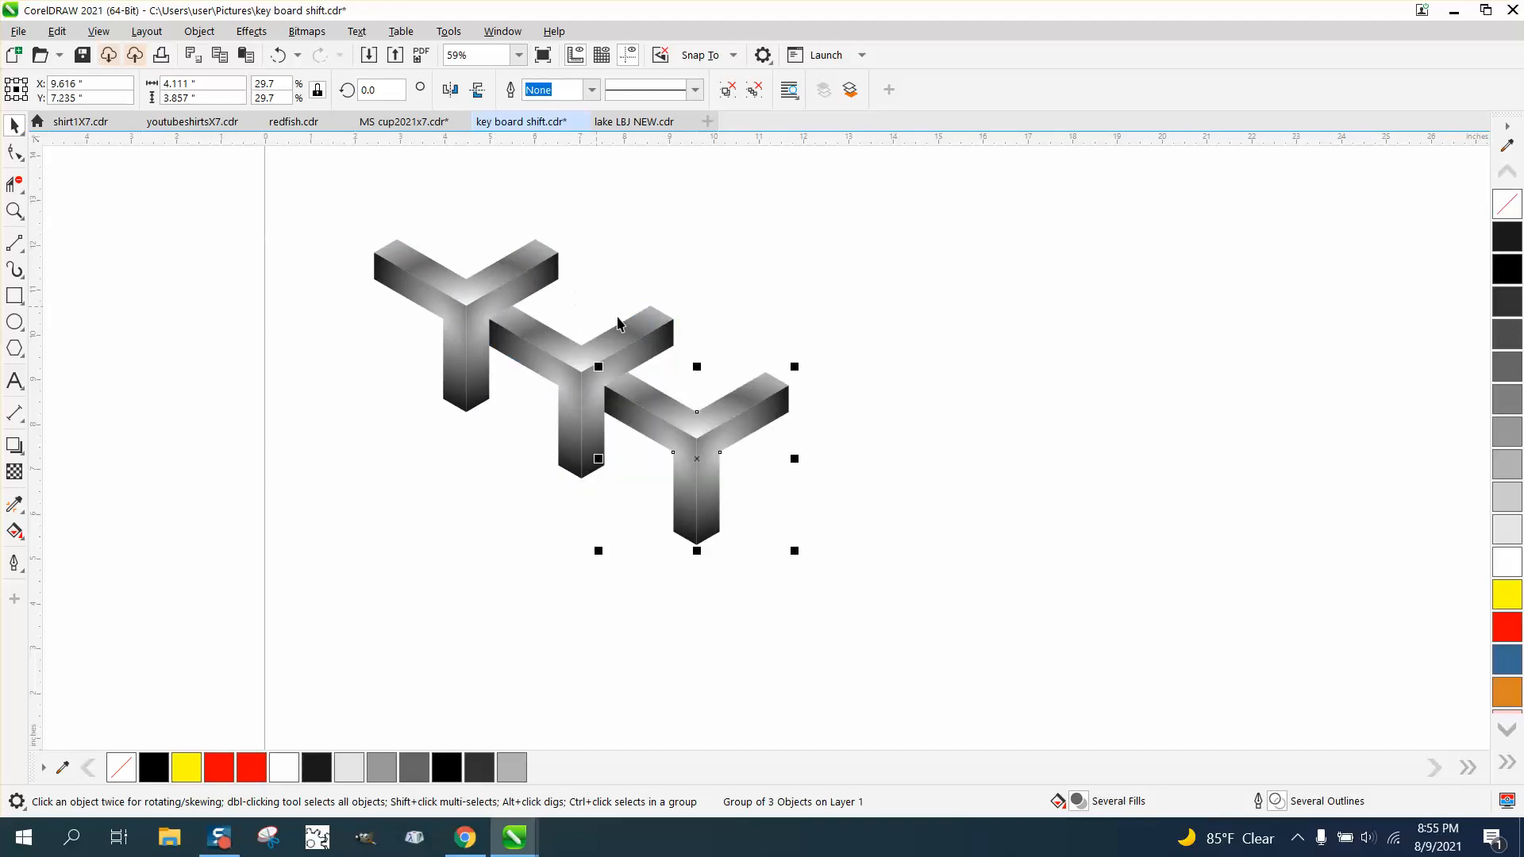
pyautogui.moveTo(697, 445); pyautogui.dragTo(836, 460)
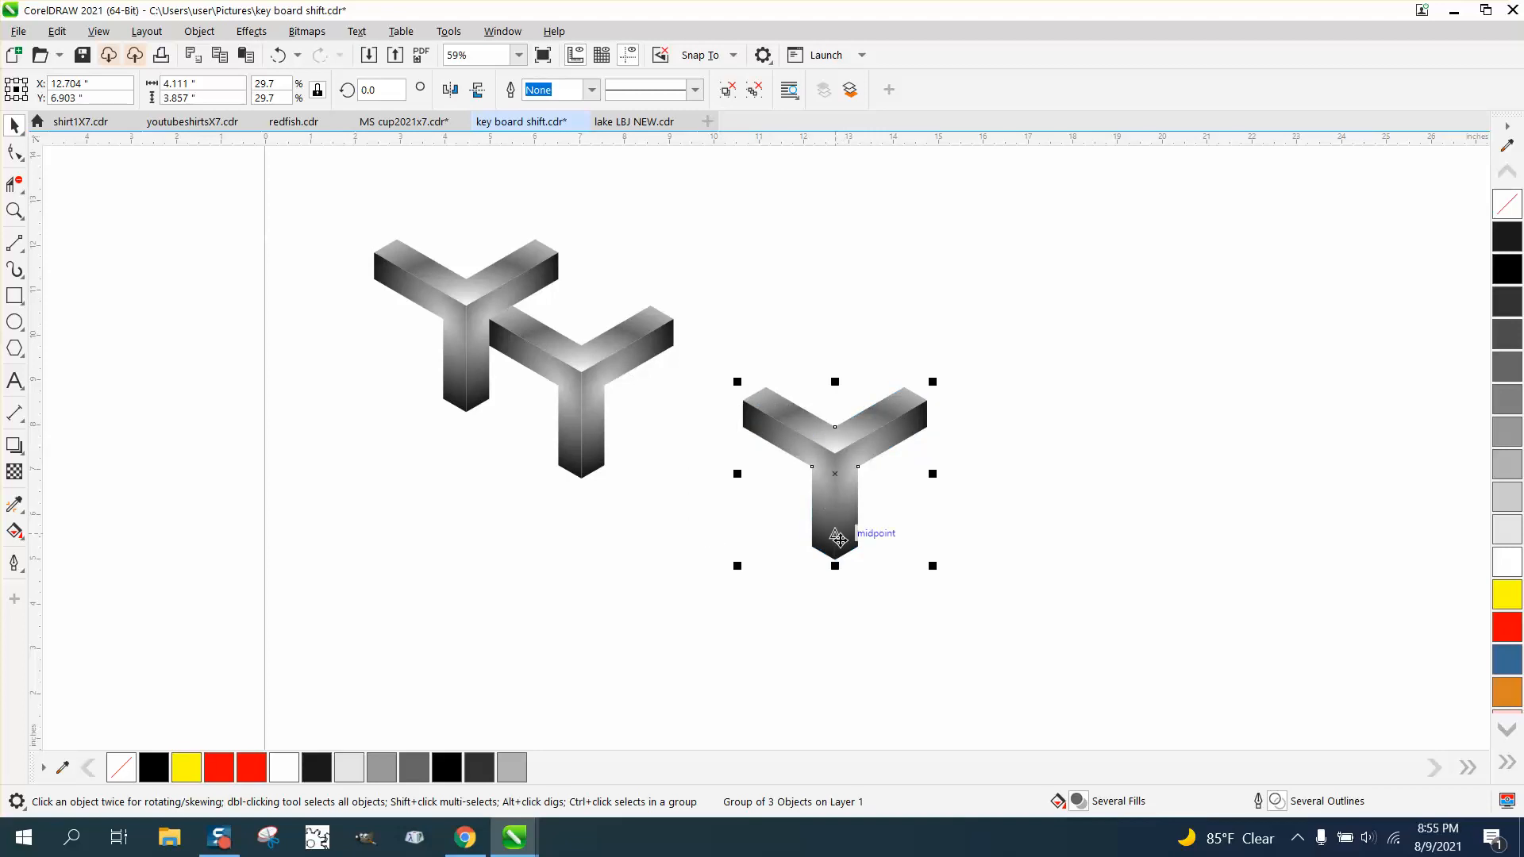
pyautogui.moveTo(839, 557); pyautogui.dragTo(582, 339)
# Group the three Ys and duplicate the cluster rightwards, interlocking the arms, to make a row of five clusters.
pyautogui.scroll(-1, 755, 464)
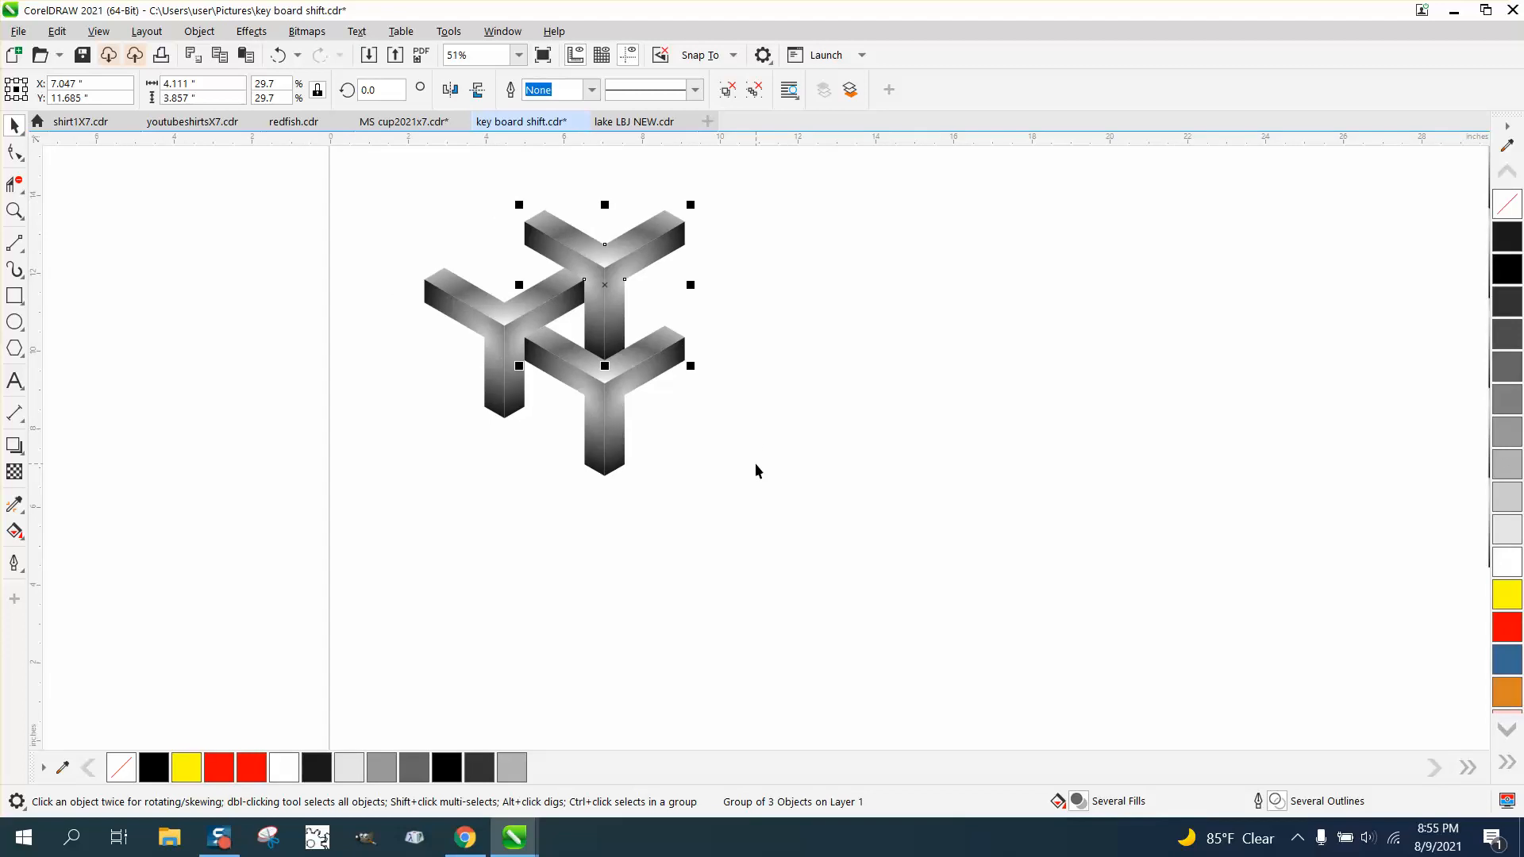
pyautogui.moveTo(386, 179); pyautogui.dragTo(788, 546)
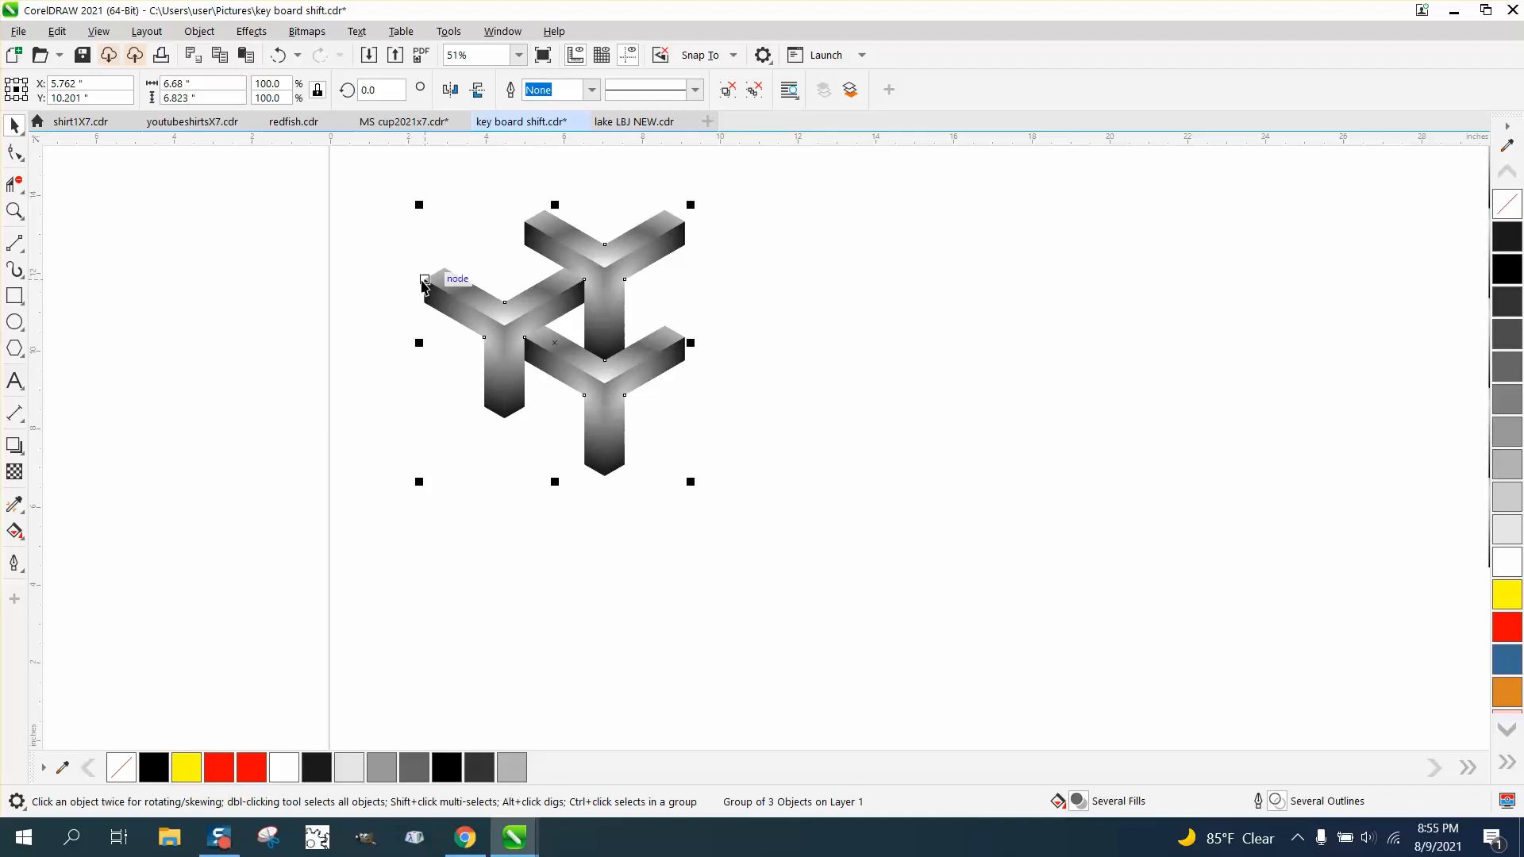
pyautogui.moveTo(424, 279); pyautogui.dragTo(629, 282)
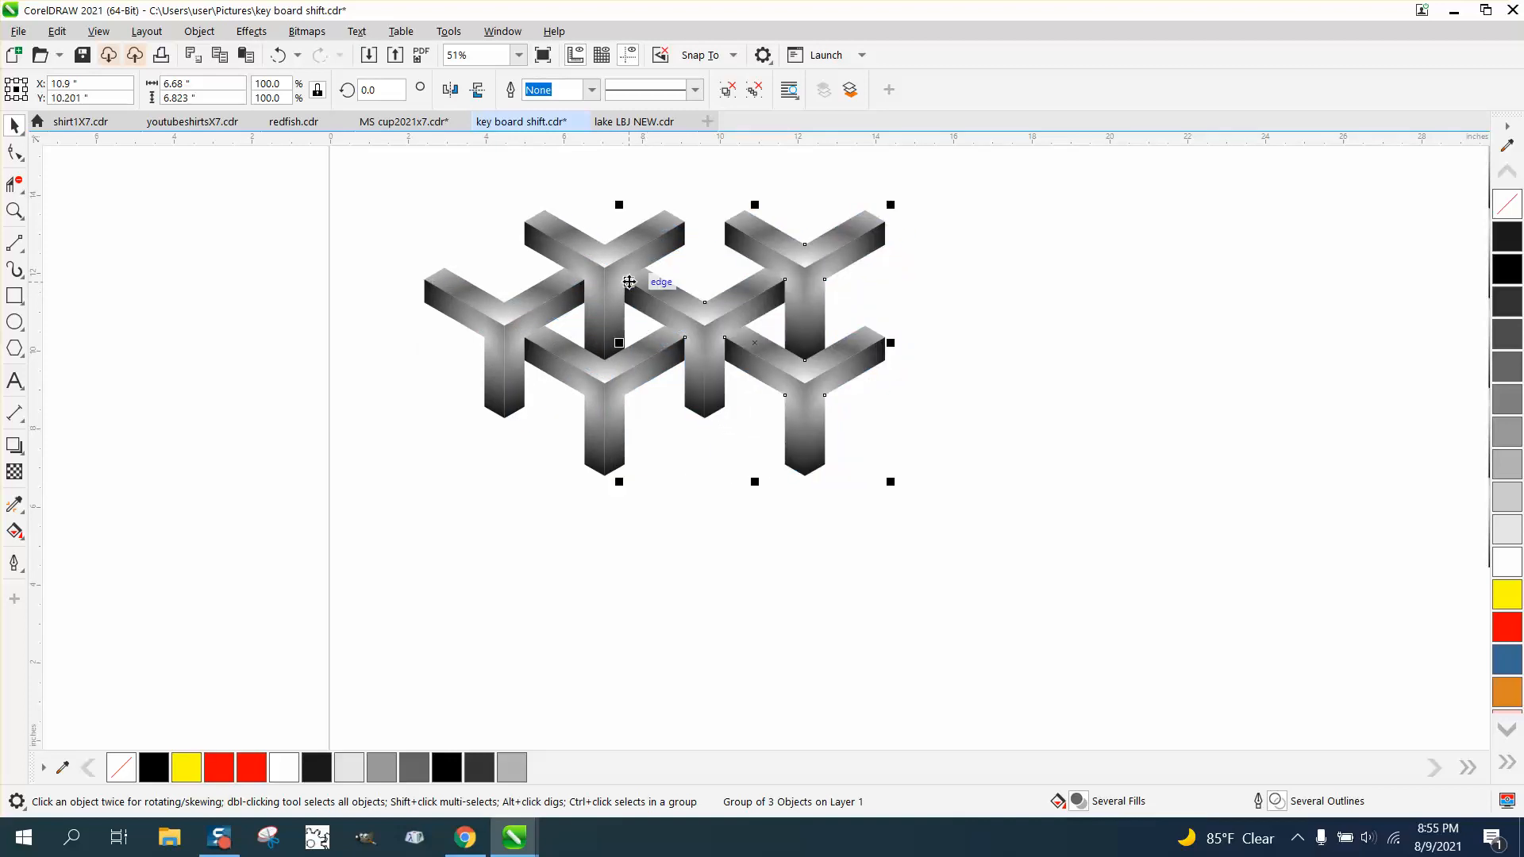
pyautogui.hotkey('ctrl', 'r')
pyautogui.hotkey('ctrl', 'r')
pyautogui.hotkey('ctrl', 'r')
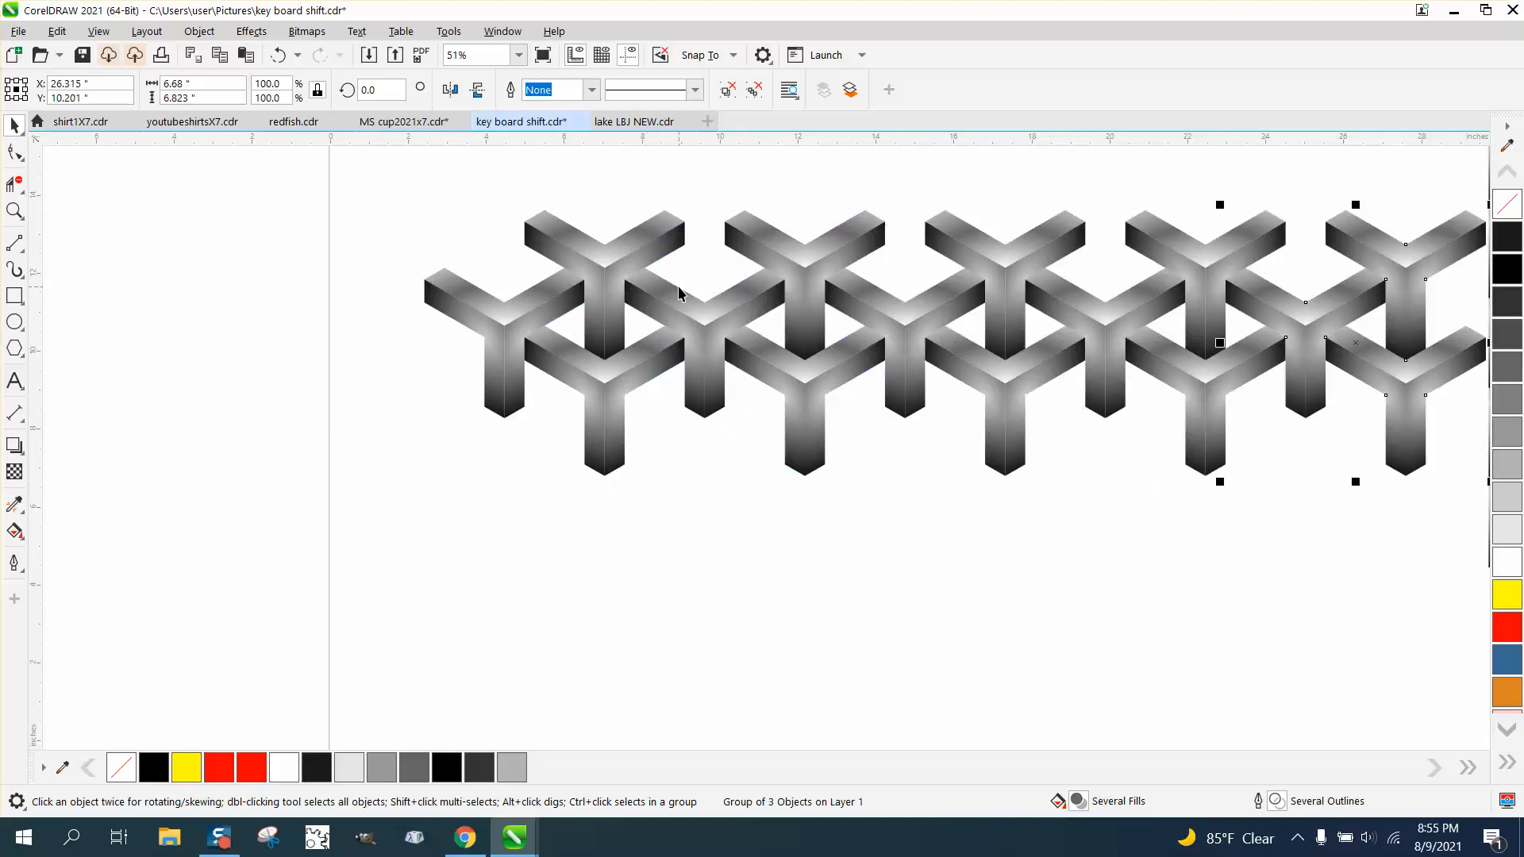
# Group the five clusters and place a copy of the row below, shifted left and snapped to interlock with the stems.
pyautogui.scroll(-1, 456, 262)
pyautogui.moveTo(1381, 330)
pyautogui.mouseDown()
pyautogui.moveTo(1469, 333)
pyautogui.moveTo(1348, 339)
pyautogui.moveTo(1402, 346)
pyautogui.mouseUp()
pyautogui.moveTo(418, 198); pyautogui.dragTo(1287, 481)
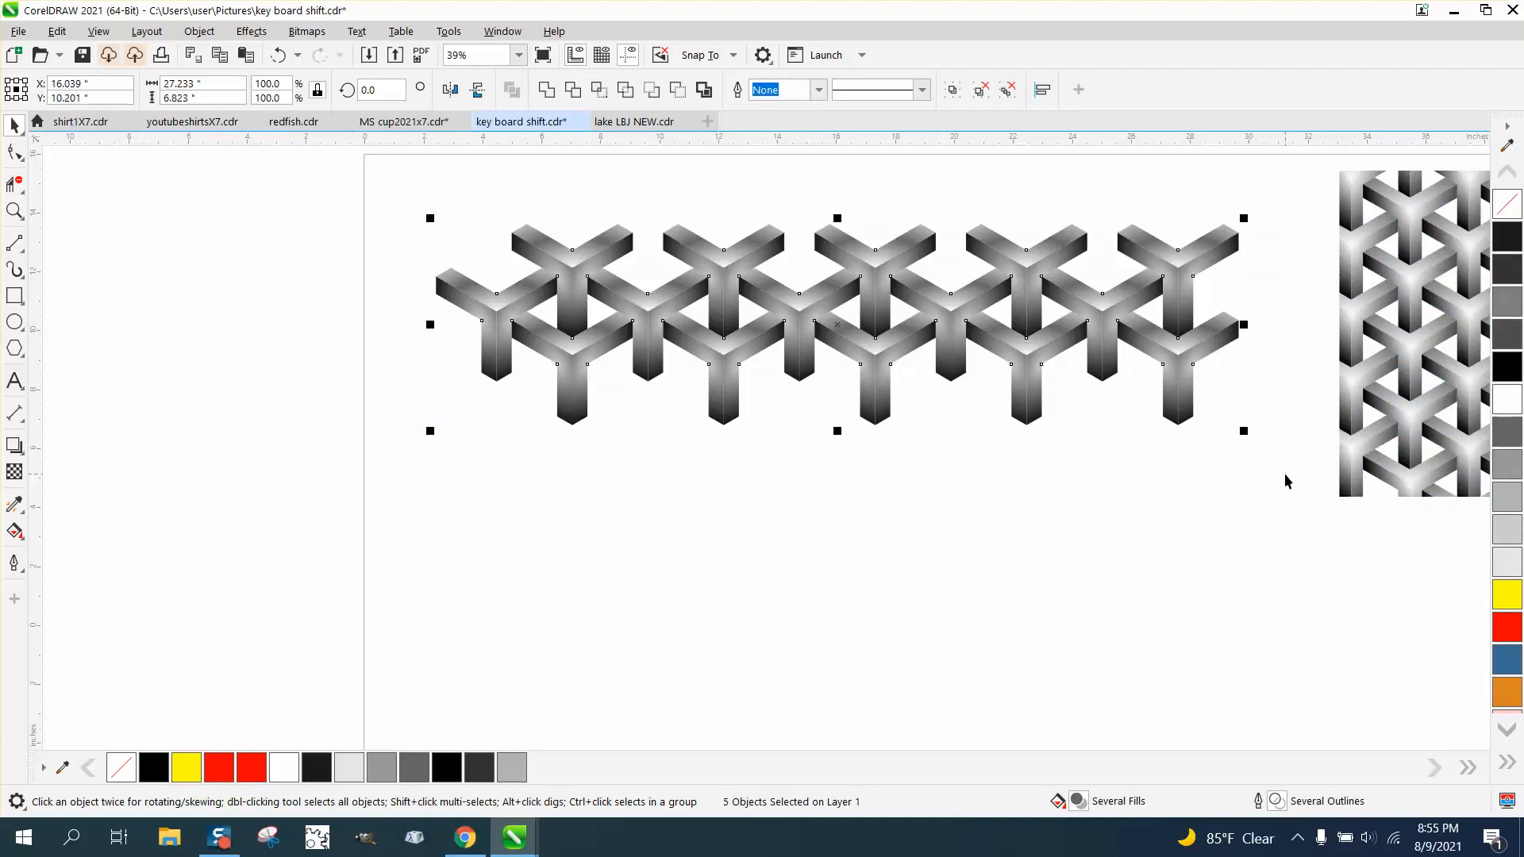
pyautogui.hotkey('ctrl', 'g')
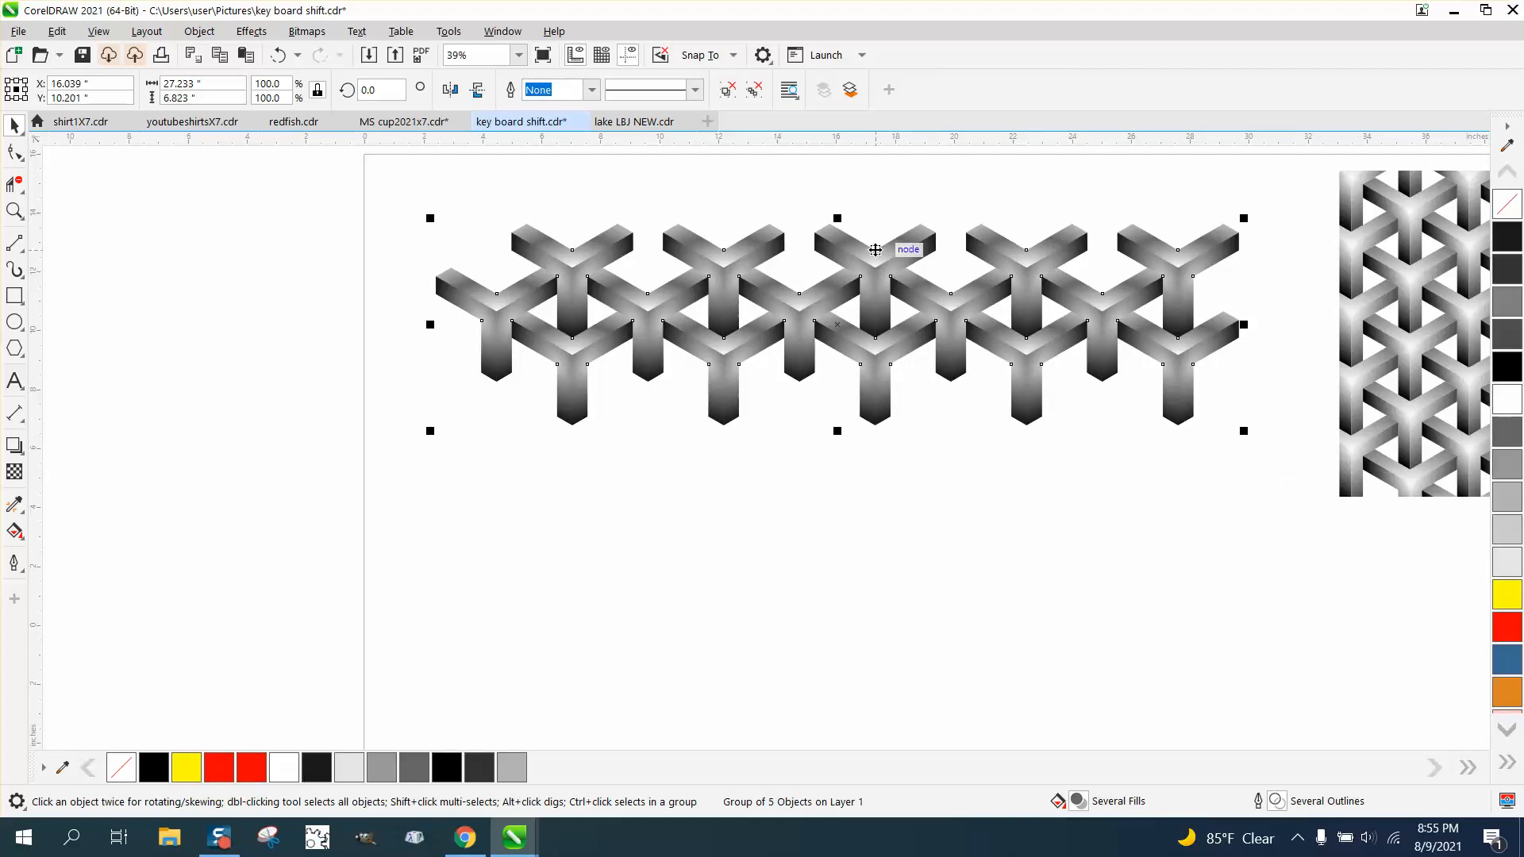
pyautogui.moveTo(875, 250); pyautogui.dragTo(815, 391)
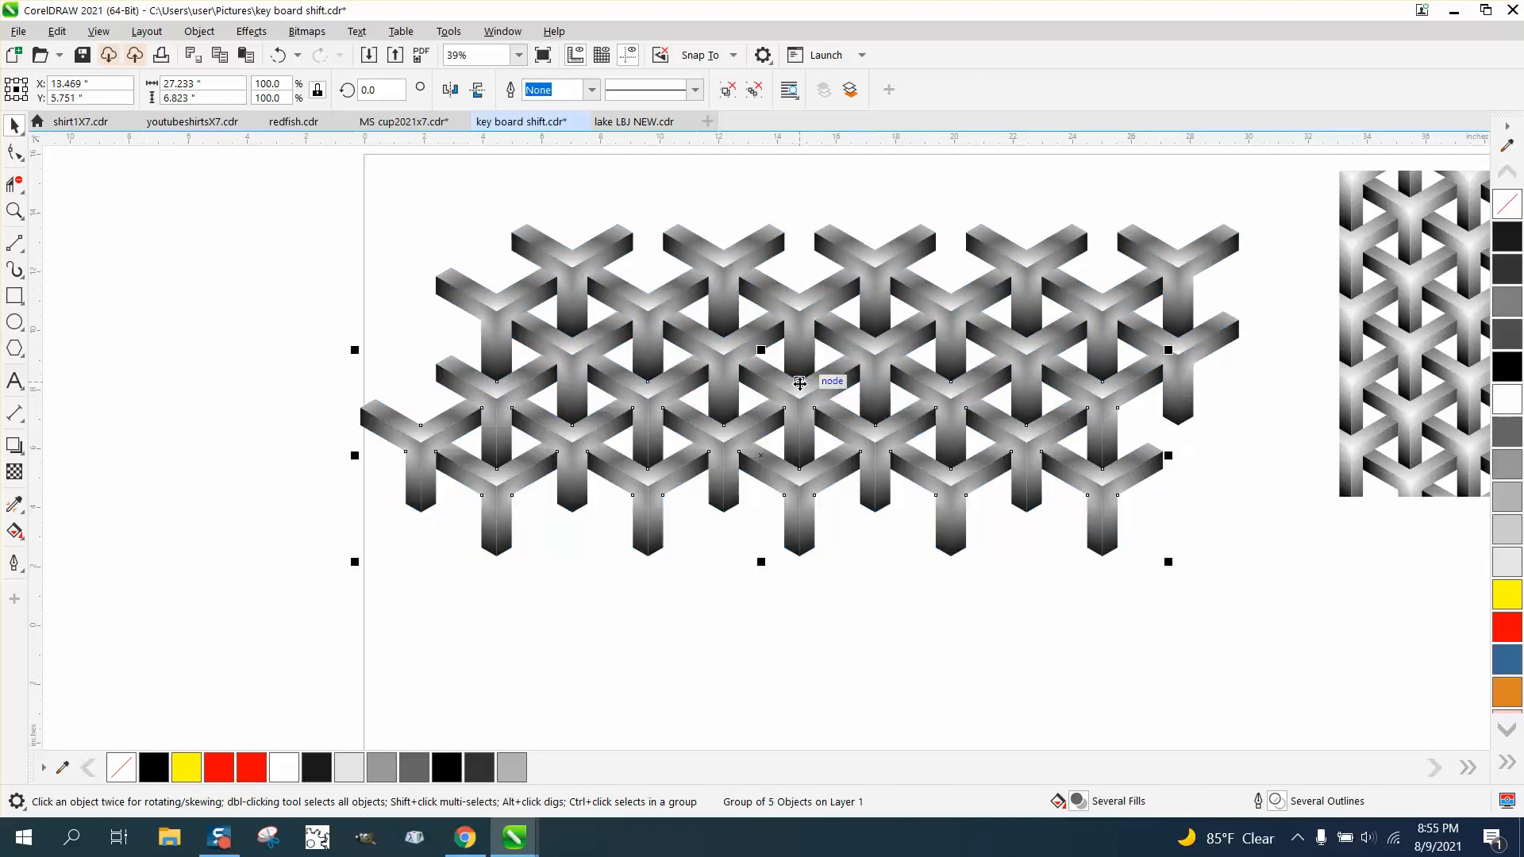
# Repeat the last offset duplication of the row group and shift the new copy right, snapped to interlock with the stems above.
pyautogui.hotkey('ctrl', 'r')
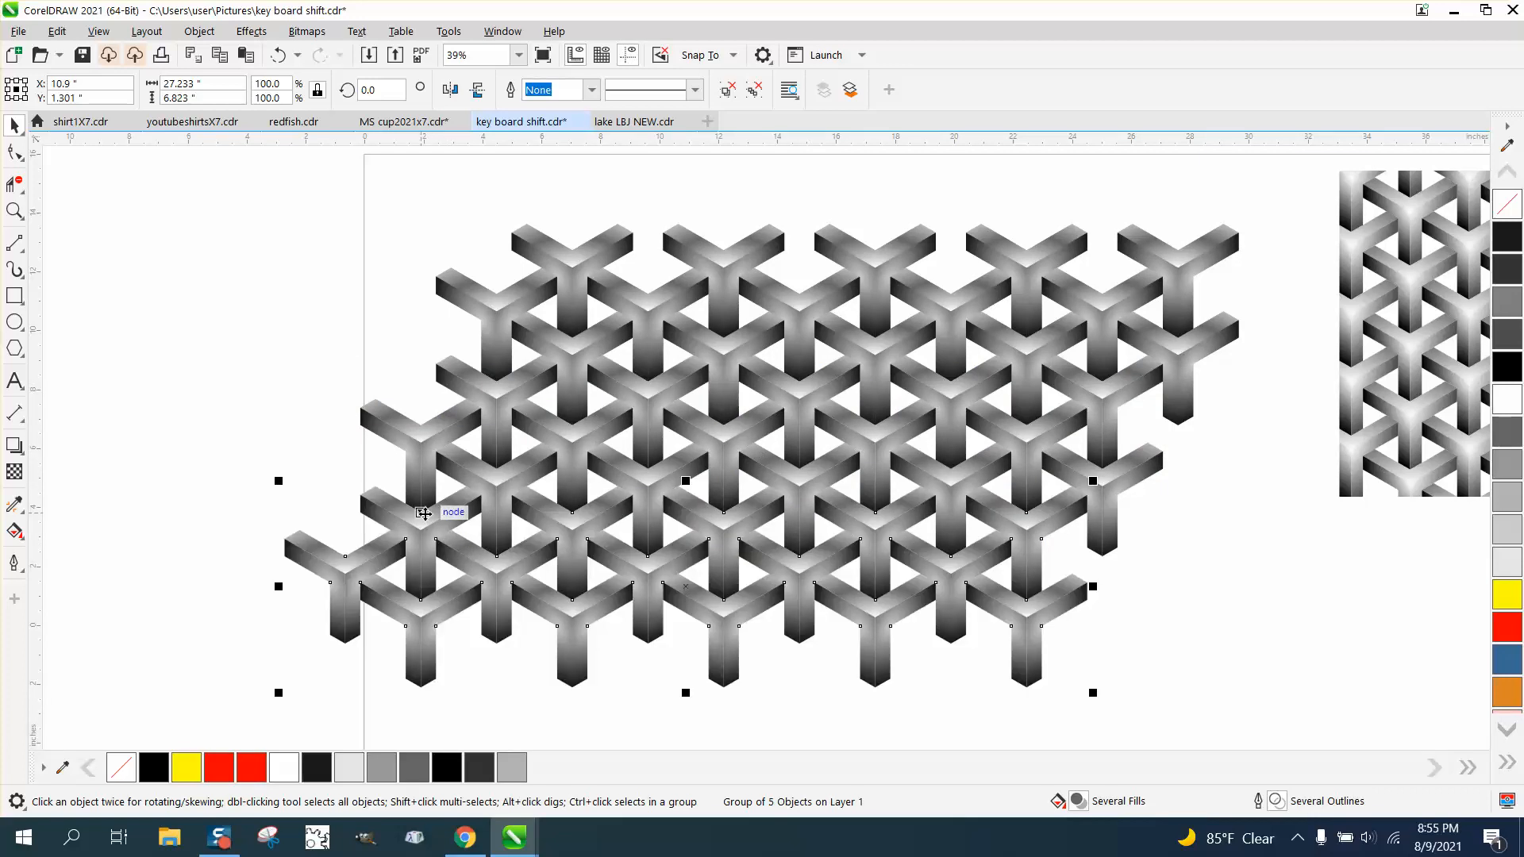
pyautogui.moveTo(429, 513); pyautogui.dragTo(577, 514)
pyautogui.scroll(-1, 316, 380)
pyautogui.scroll(-1, 376, 376)
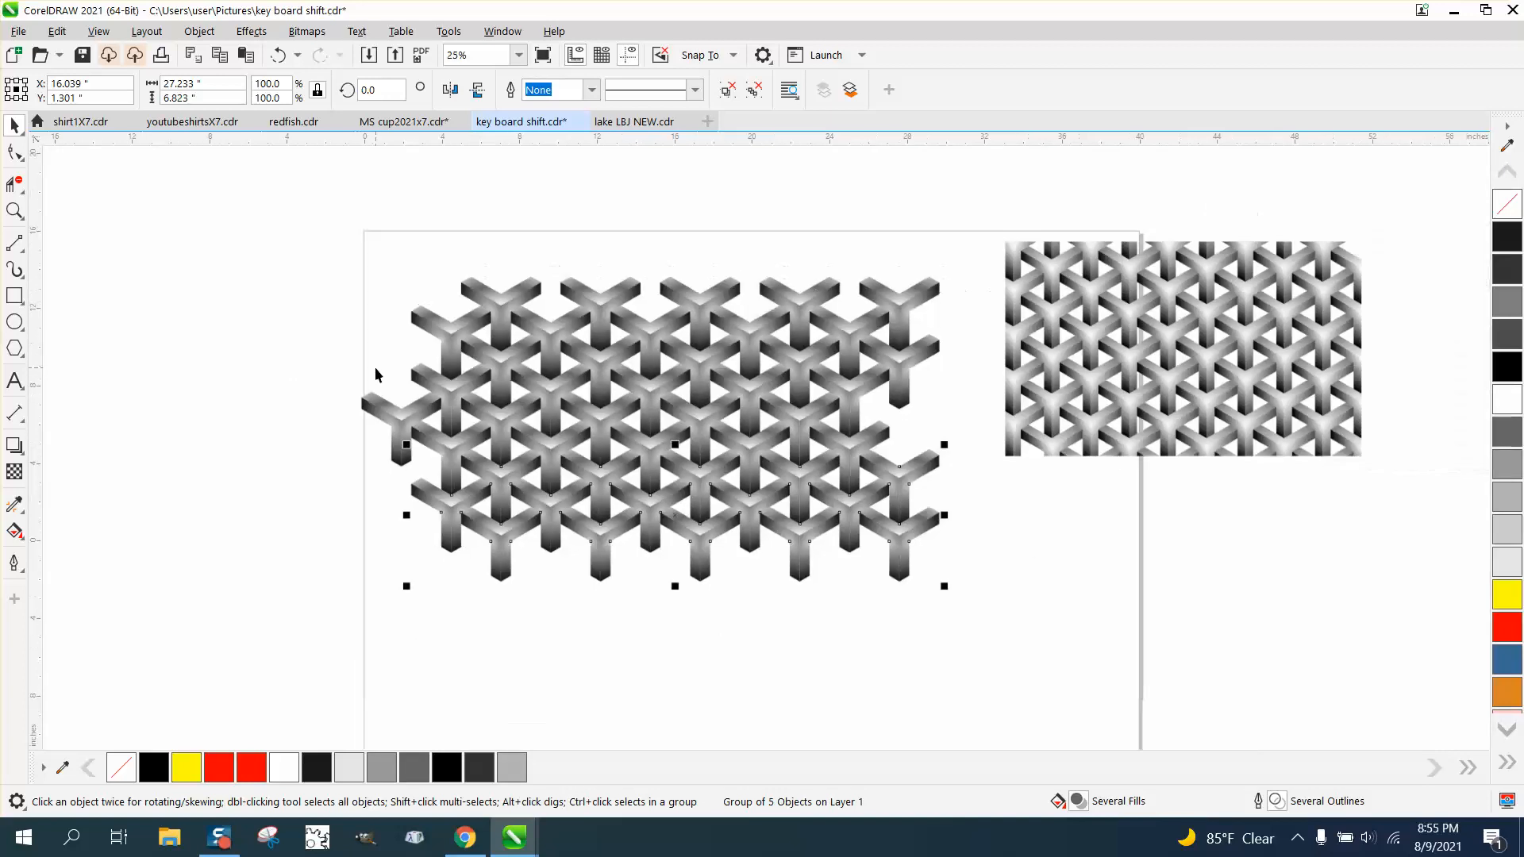
# Group all the pattern rows and move the group up to the page's upper edge.
pyautogui.moveTo(356, 254); pyautogui.dragTo(975, 602)
pyautogui.hotkey('ctrl', 'g')
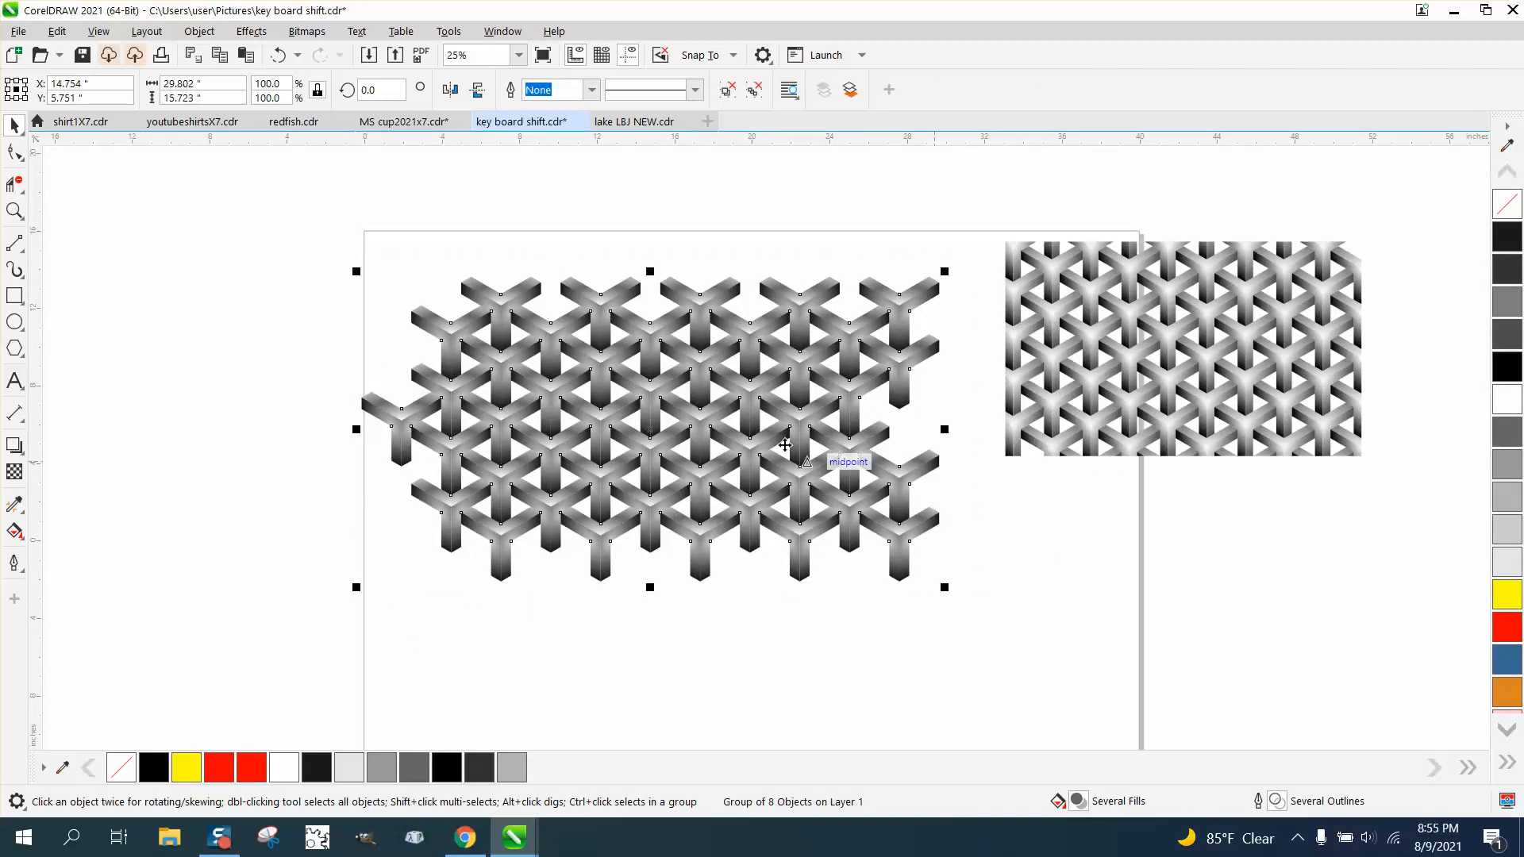
pyautogui.moveTo(666, 412); pyautogui.dragTo(570, 553)
pyautogui.moveTo(647, 613); pyautogui.dragTo(691, 314)
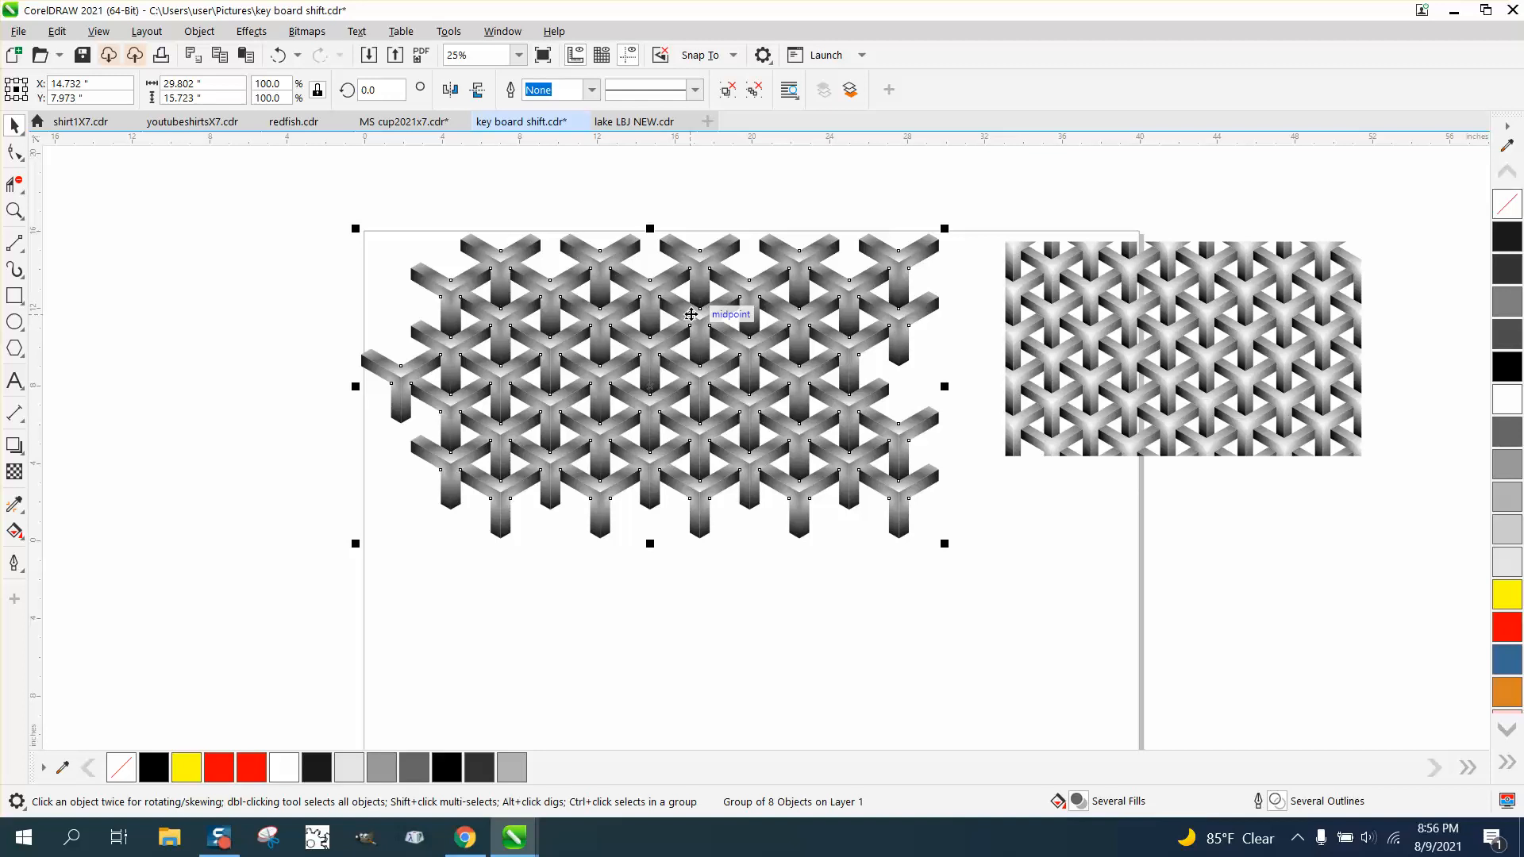
# Place a copy of the pattern block below, shifted left and interlocked with its stems, and group both blocks.
pyautogui.moveTo(654, 327); pyautogui.dragTo(601, 538)
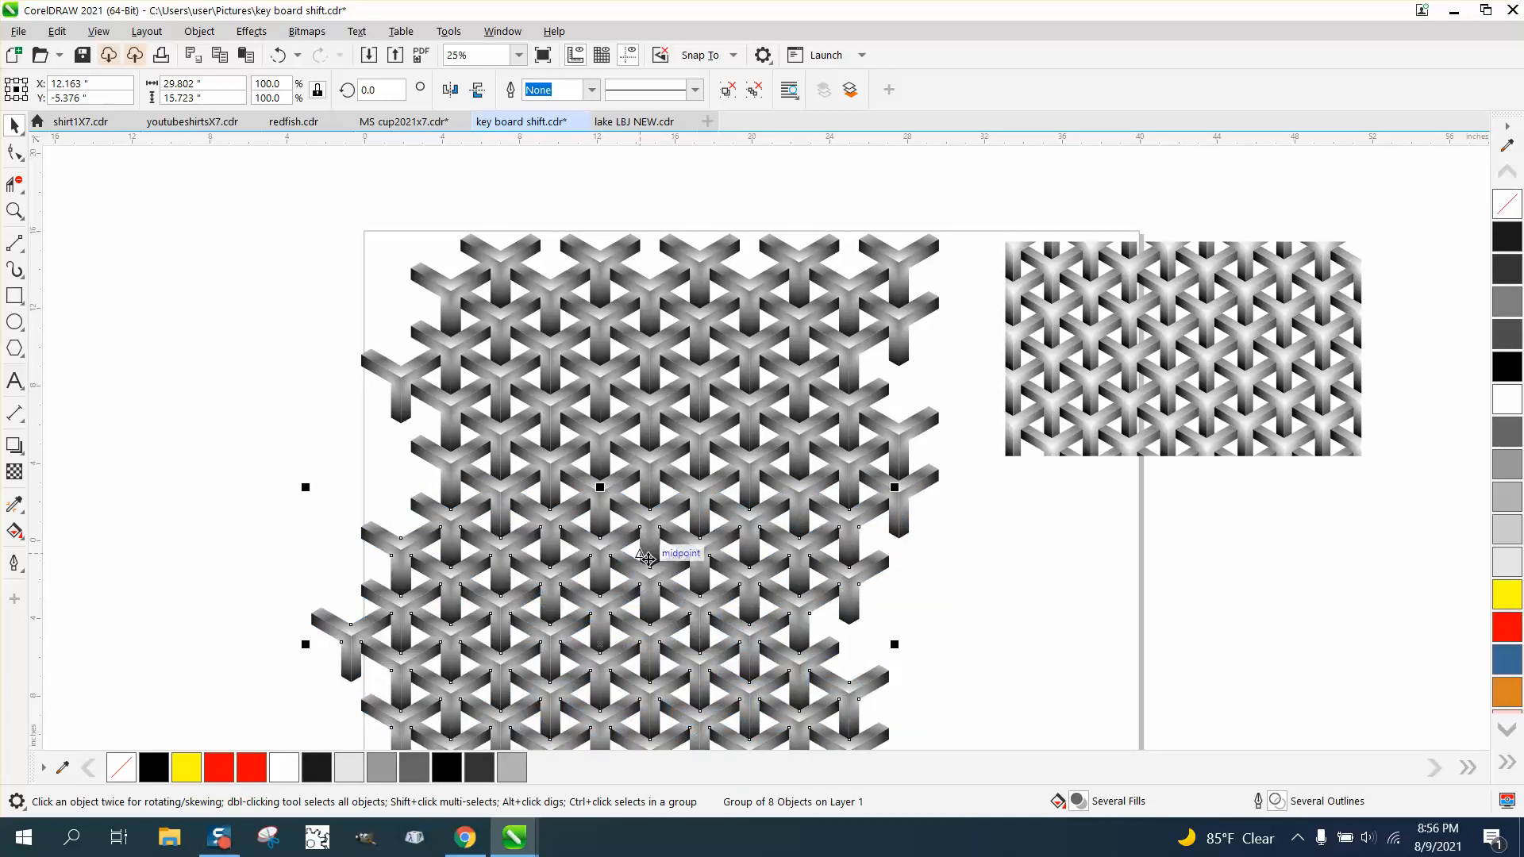
pyautogui.scroll(-1, 635, 556)
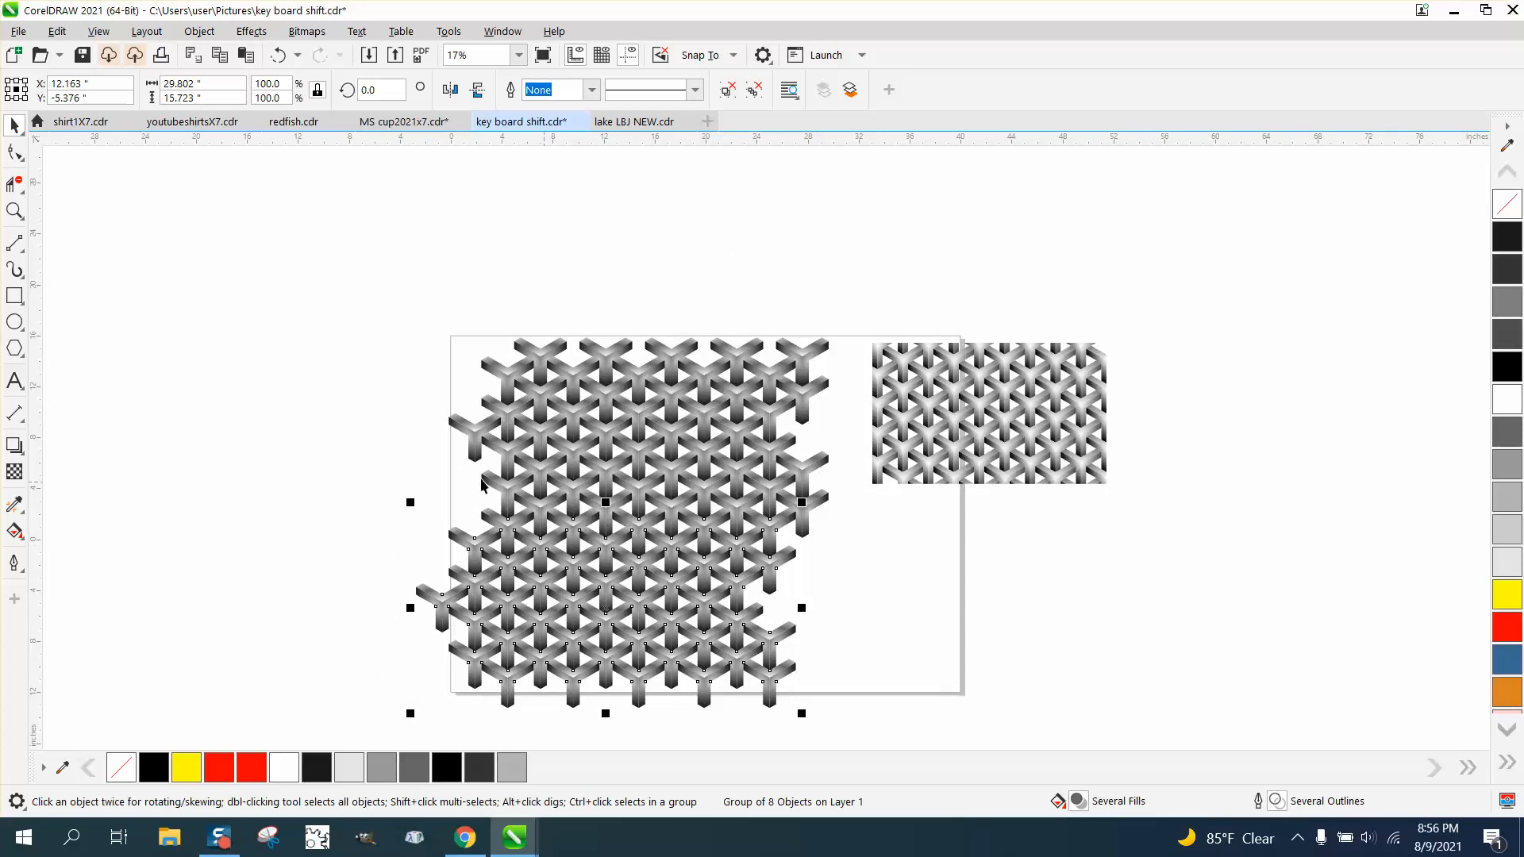
pyautogui.moveTo(402, 299)
pyautogui.mouseDown()
pyautogui.moveTo(740, 640)
pyautogui.moveTo(858, 724)
pyautogui.mouseUp()
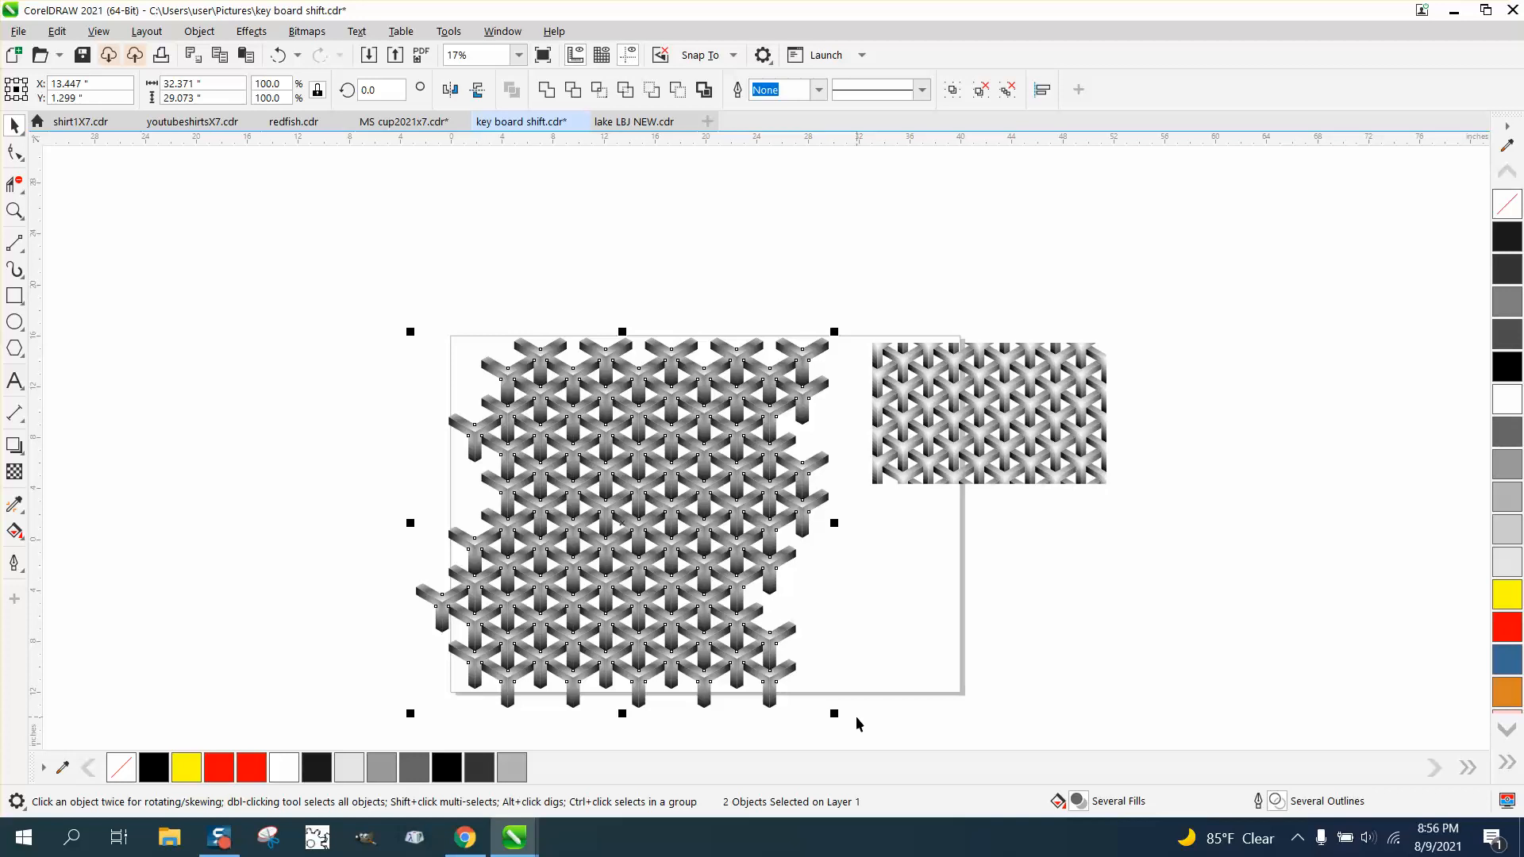
pyautogui.hotkey('ctrl', 'g')
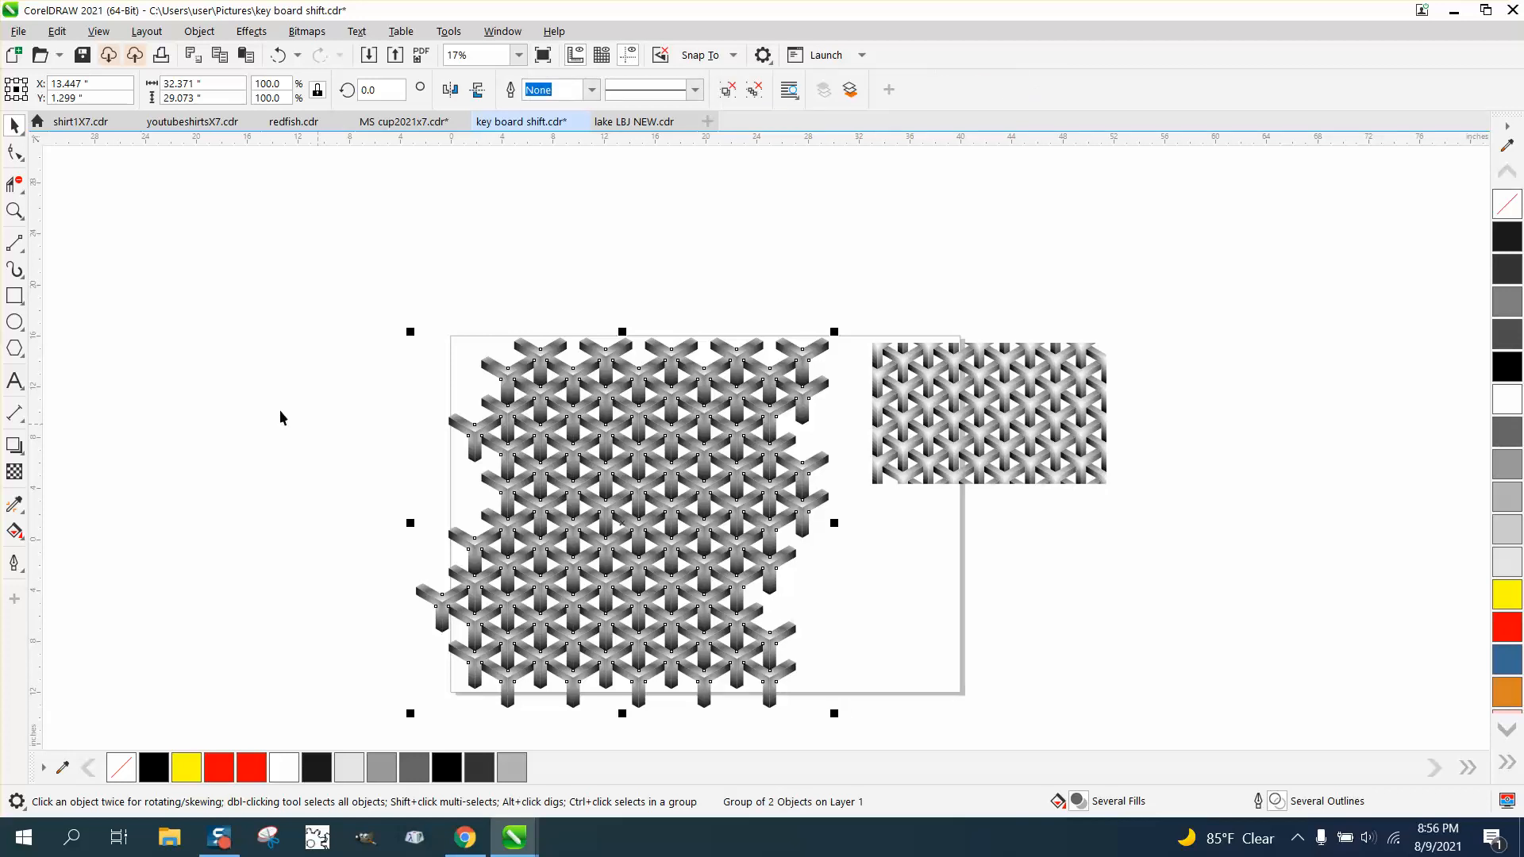
# Draw a circle about 21.5 inches in diameter and position it over the middle of the pattern.
pyautogui.click(15, 321)
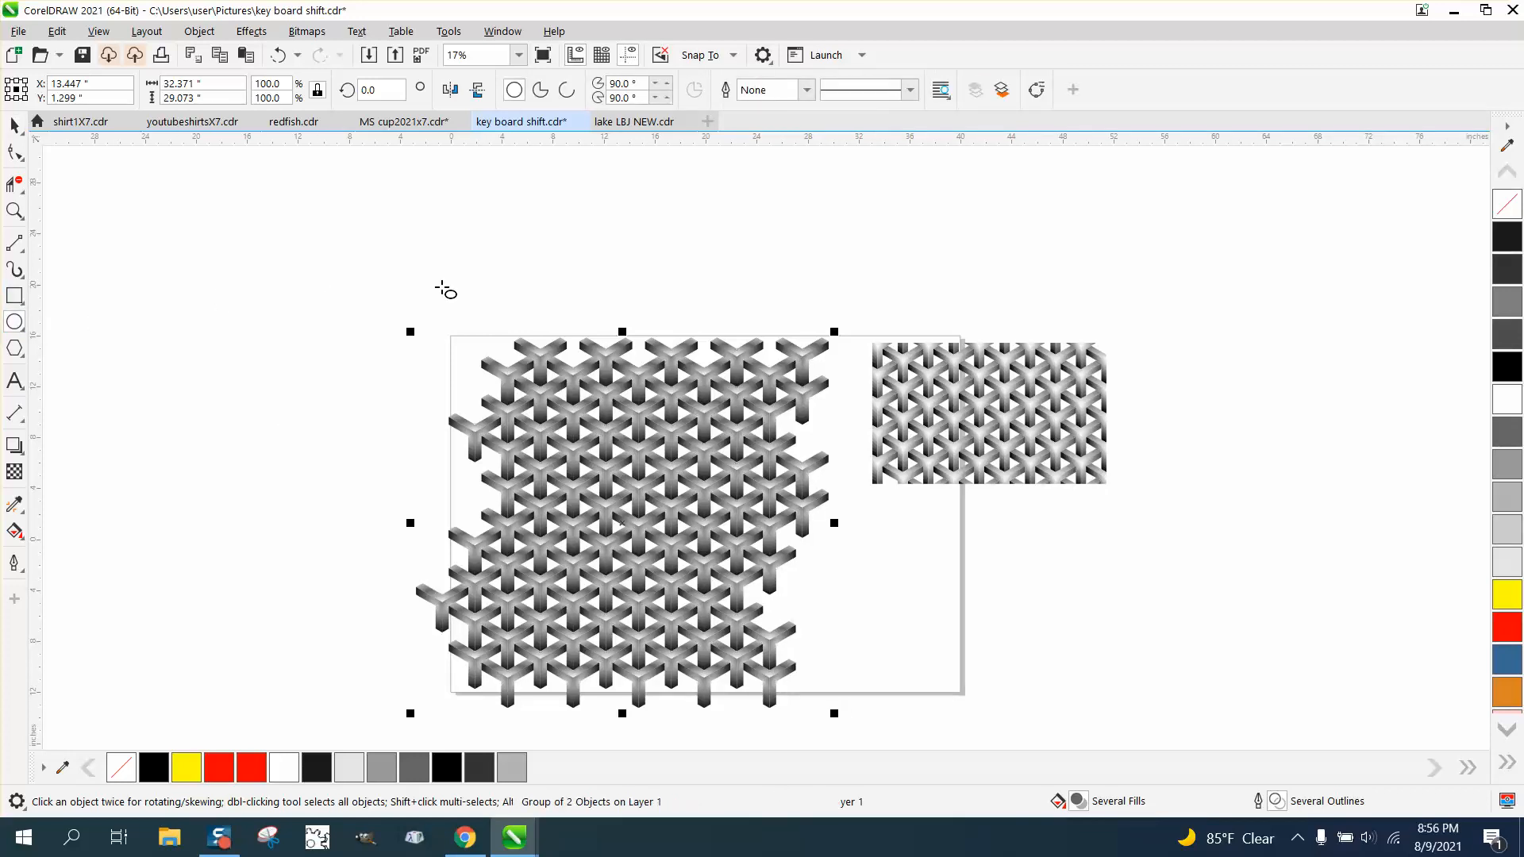
pyautogui.moveTo(461, 238)
pyautogui.mouseDown()
pyautogui.moveTo(225, 510)
pyautogui.moveTo(182, 517)
pyautogui.mouseUp()
pyautogui.press('space')
pyautogui.moveTo(321, 375); pyautogui.dragTo(633, 516)
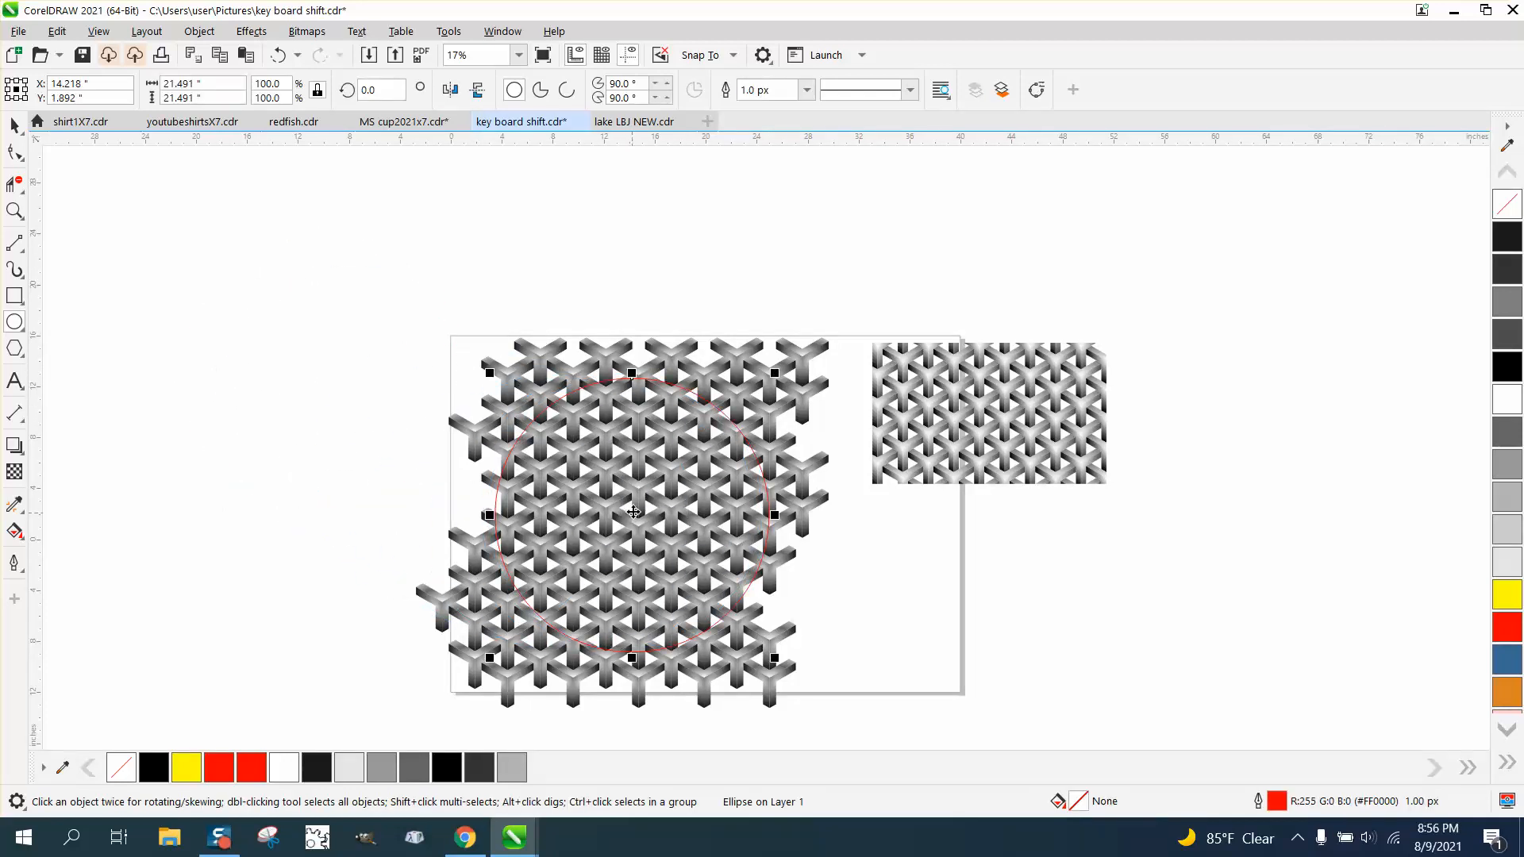
# Intersect the circle with the grouped pattern and move the resulting round piece off the page, up and to the left.
pyautogui.click(14, 125)
pyautogui.moveTo(410, 318); pyautogui.dragTo(469, 540)
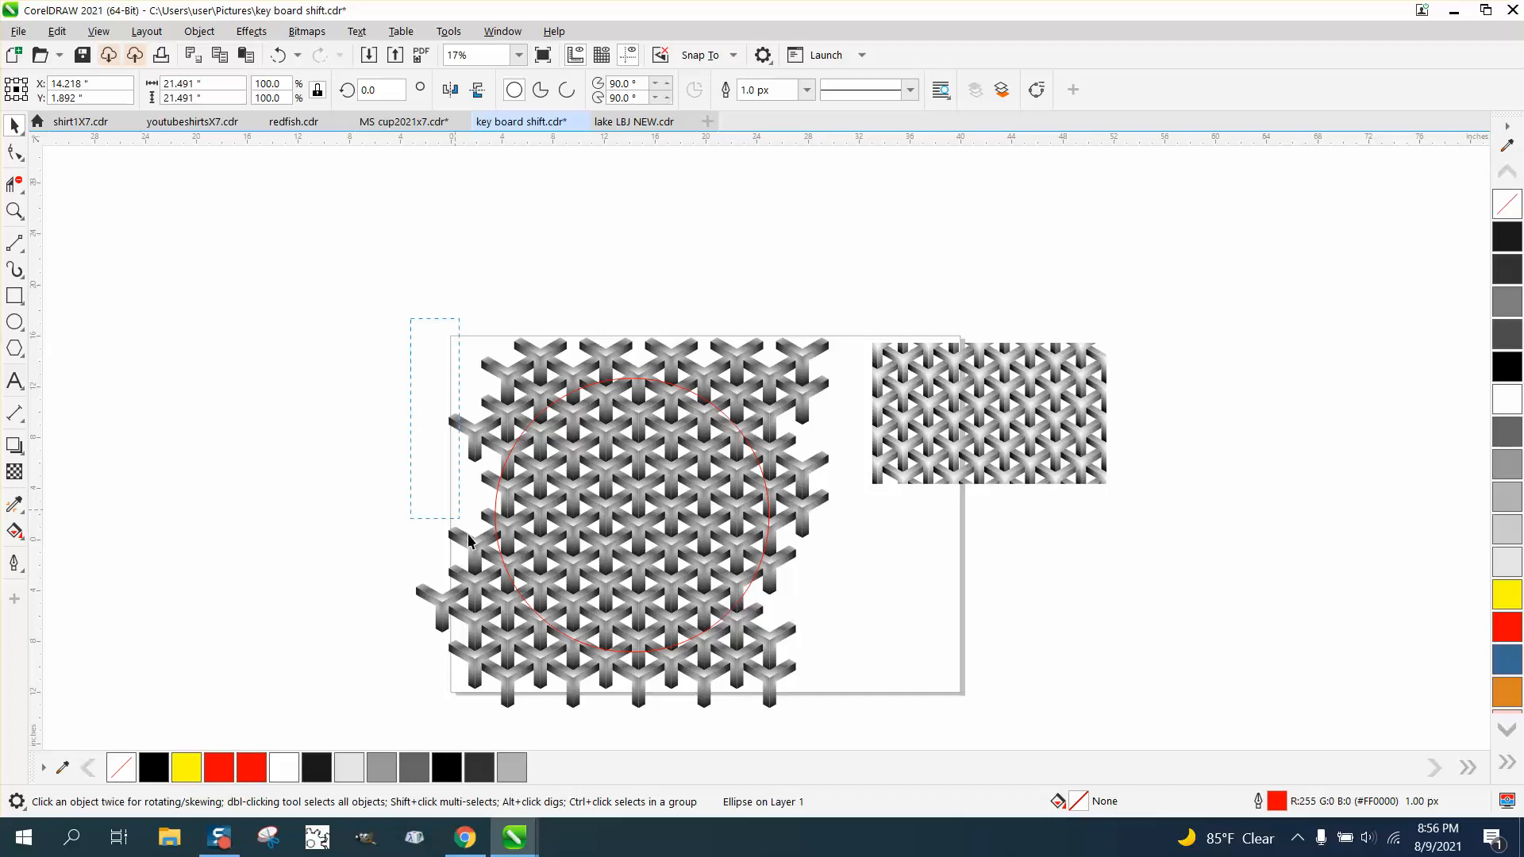
pyautogui.moveTo(704, 673); pyautogui.dragTo(705, 675)
pyautogui.moveTo(459, 527); pyautogui.dragTo(868, 723)
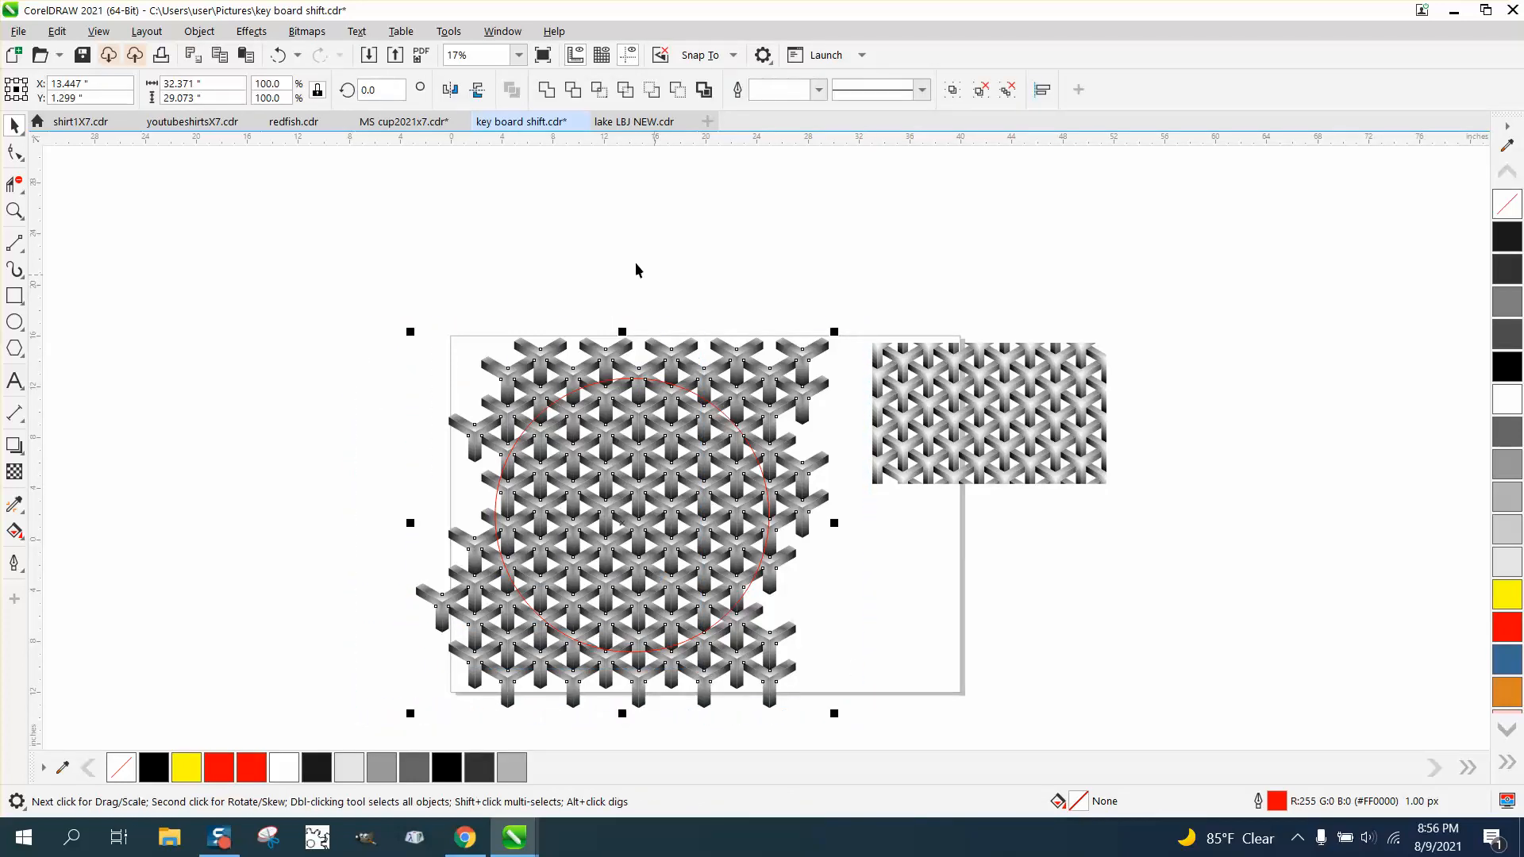
pyautogui.click(600, 90)
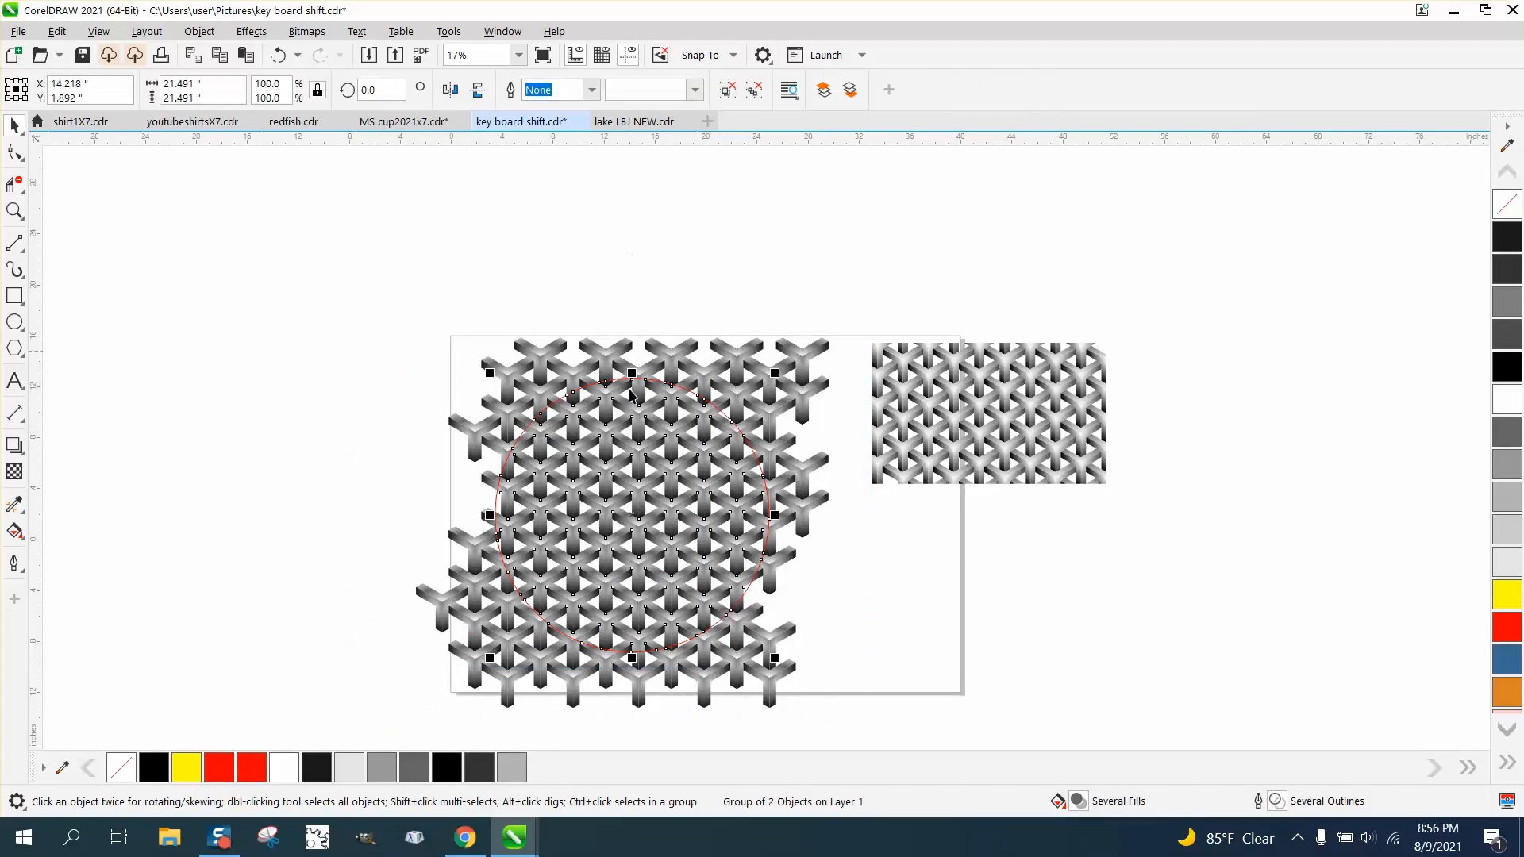
pyautogui.moveTo(629, 525); pyautogui.dragTo(244, 290)
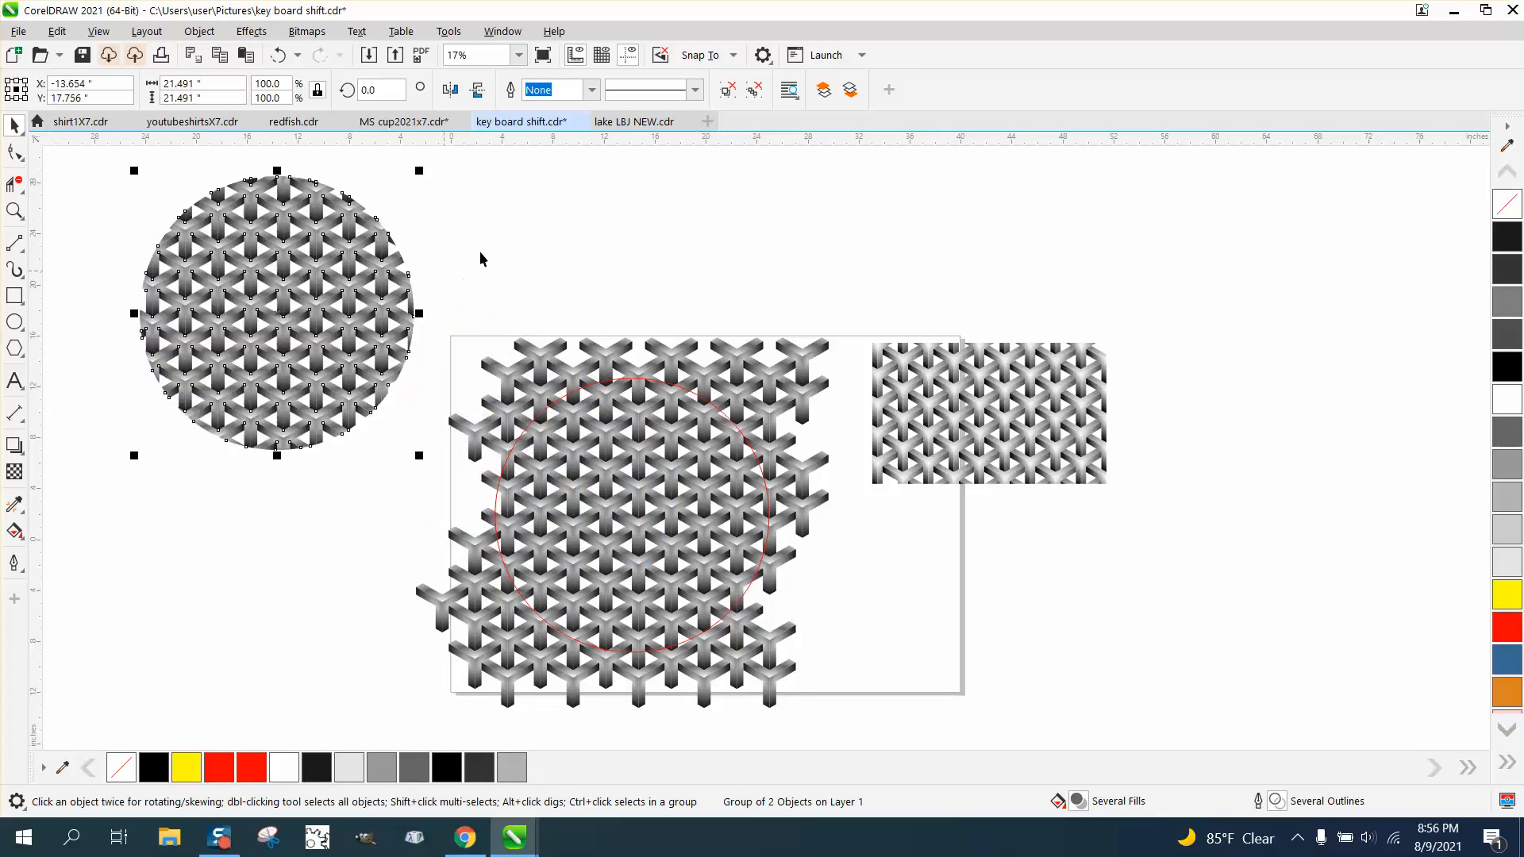
pyautogui.click(483, 251)
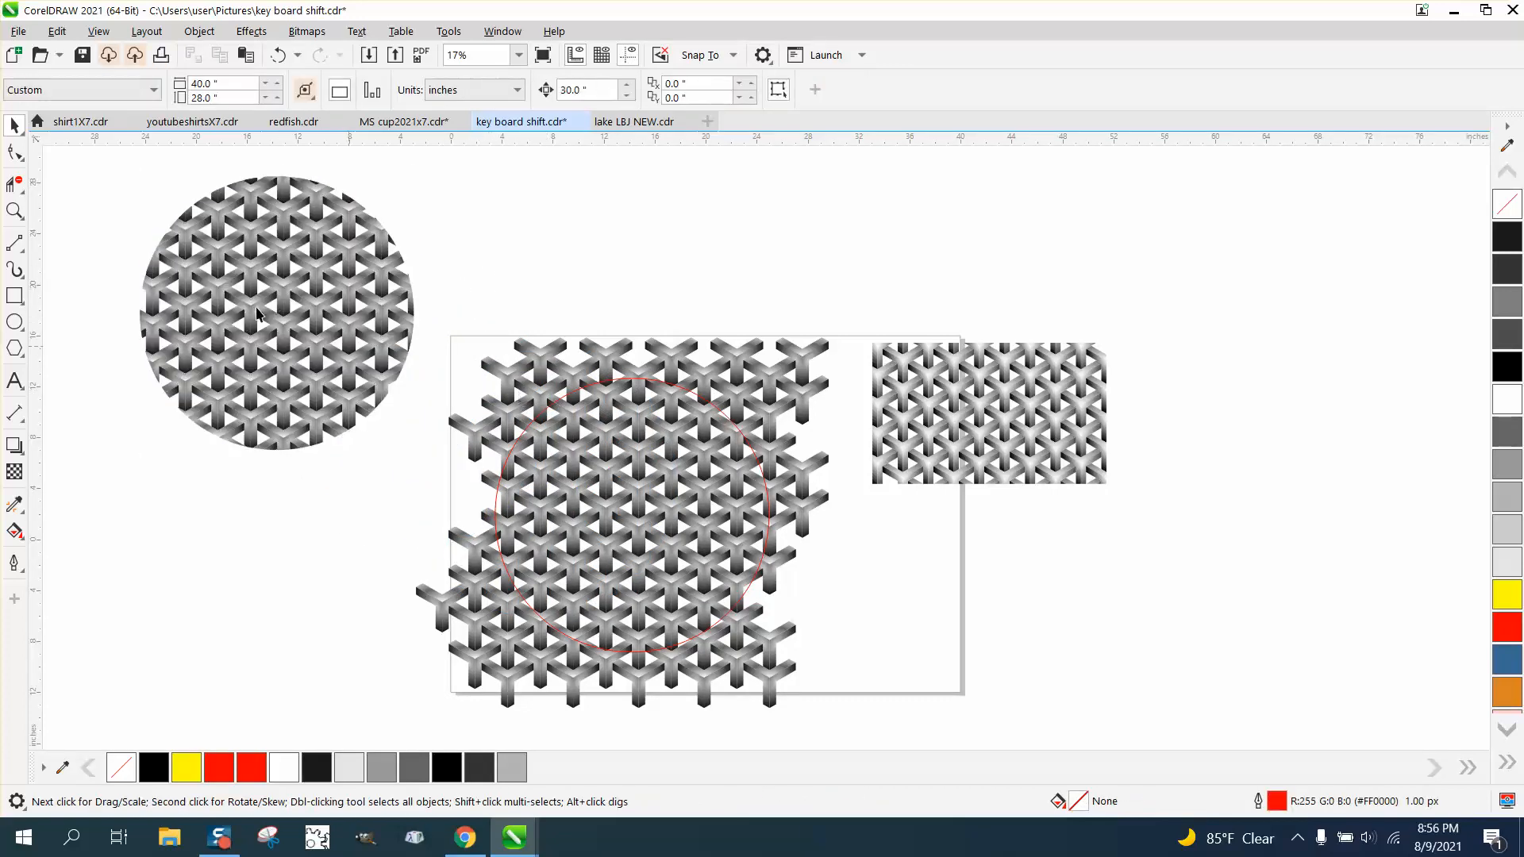
# Examine the round cut-out closely, checking the seams and gradient shading of the interlocking Ys.
pyautogui.click(15, 210)
pyautogui.moveTo(230, 215); pyautogui.dragTo(424, 371)
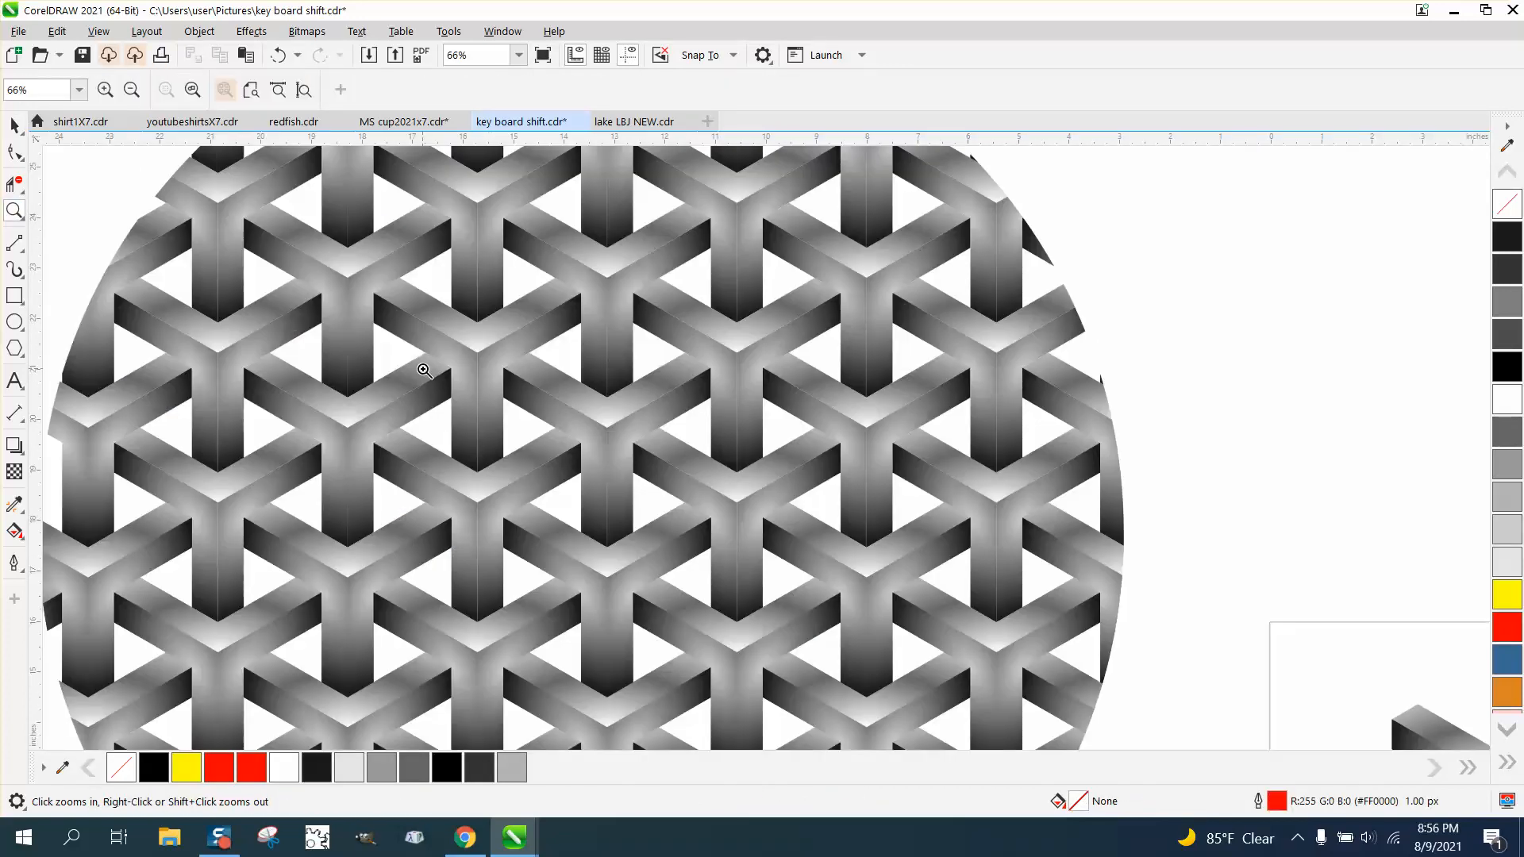
pyautogui.scroll(-5, 423, 370)
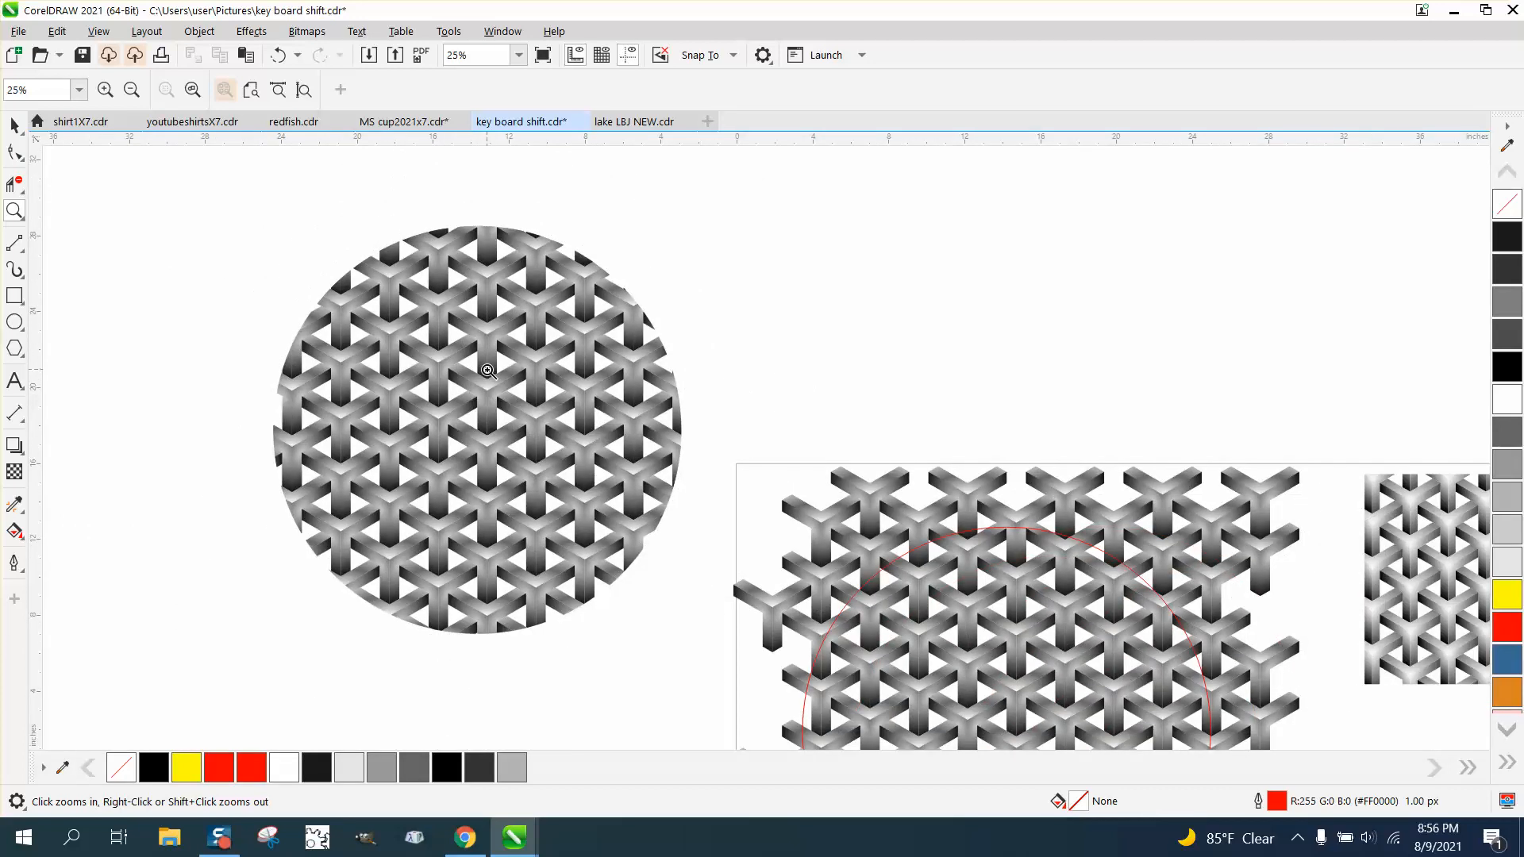
pyautogui.scroll(-2, 487, 371)
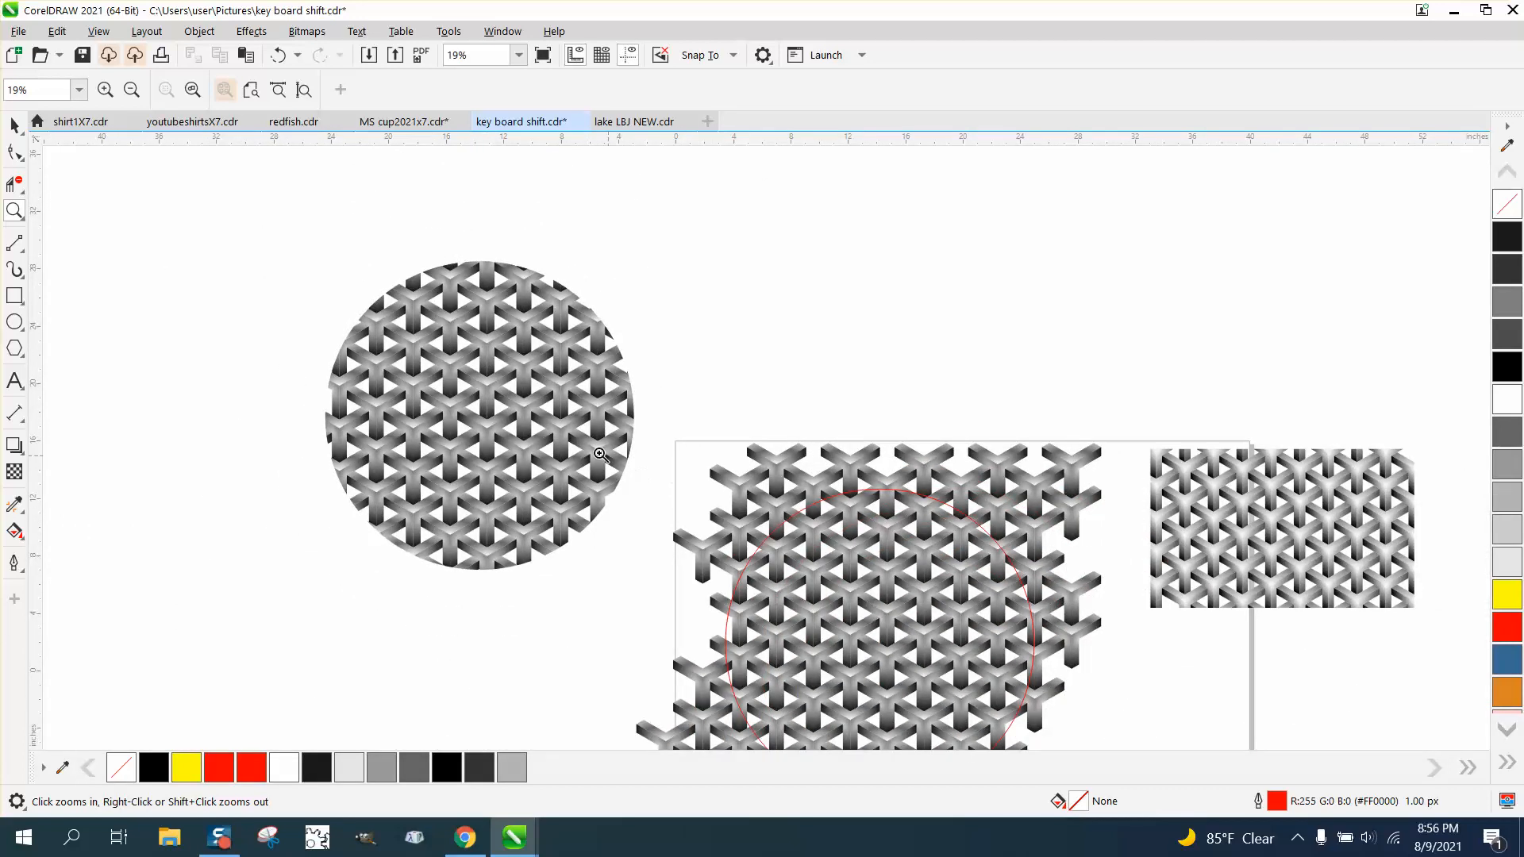
pyautogui.moveTo(448, 363); pyautogui.dragTo(640, 504)
pyautogui.scroll(-6, 565, 452)
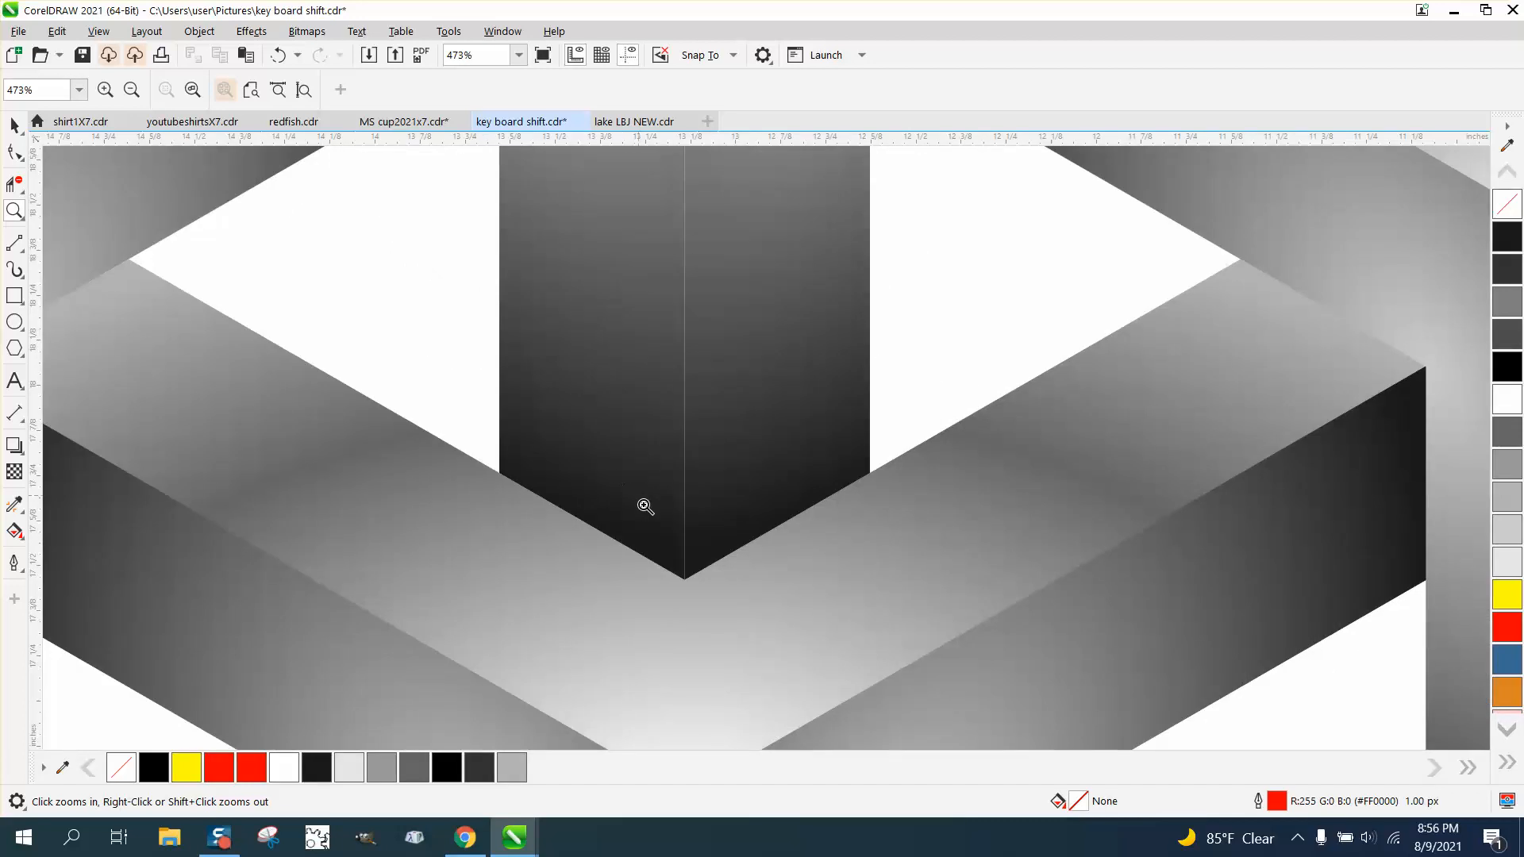
pyautogui.scroll(-14, 680, 481)
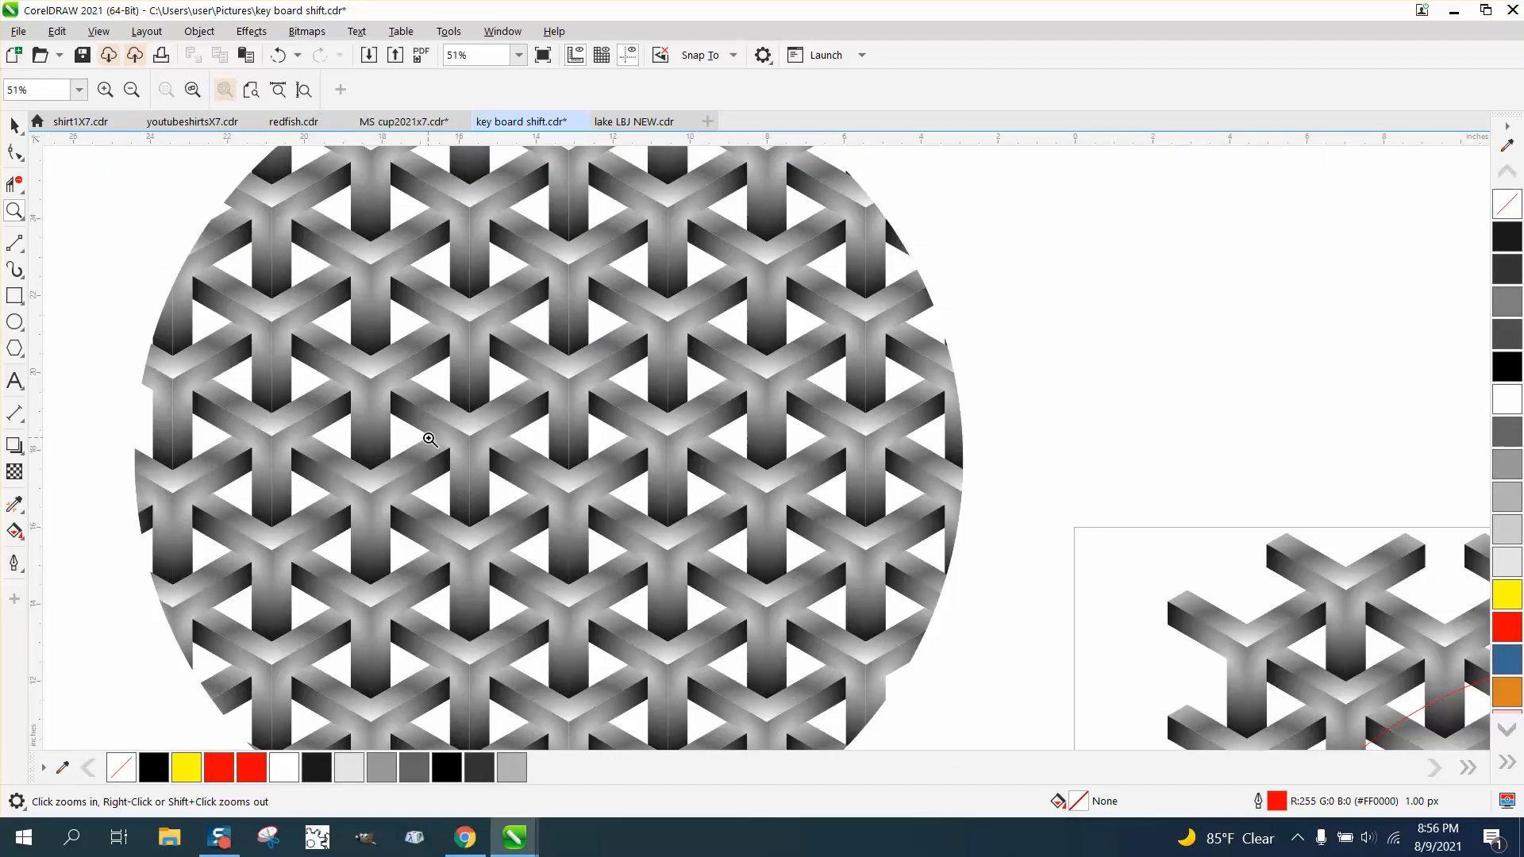
pyautogui.scroll(-9, 430, 439)
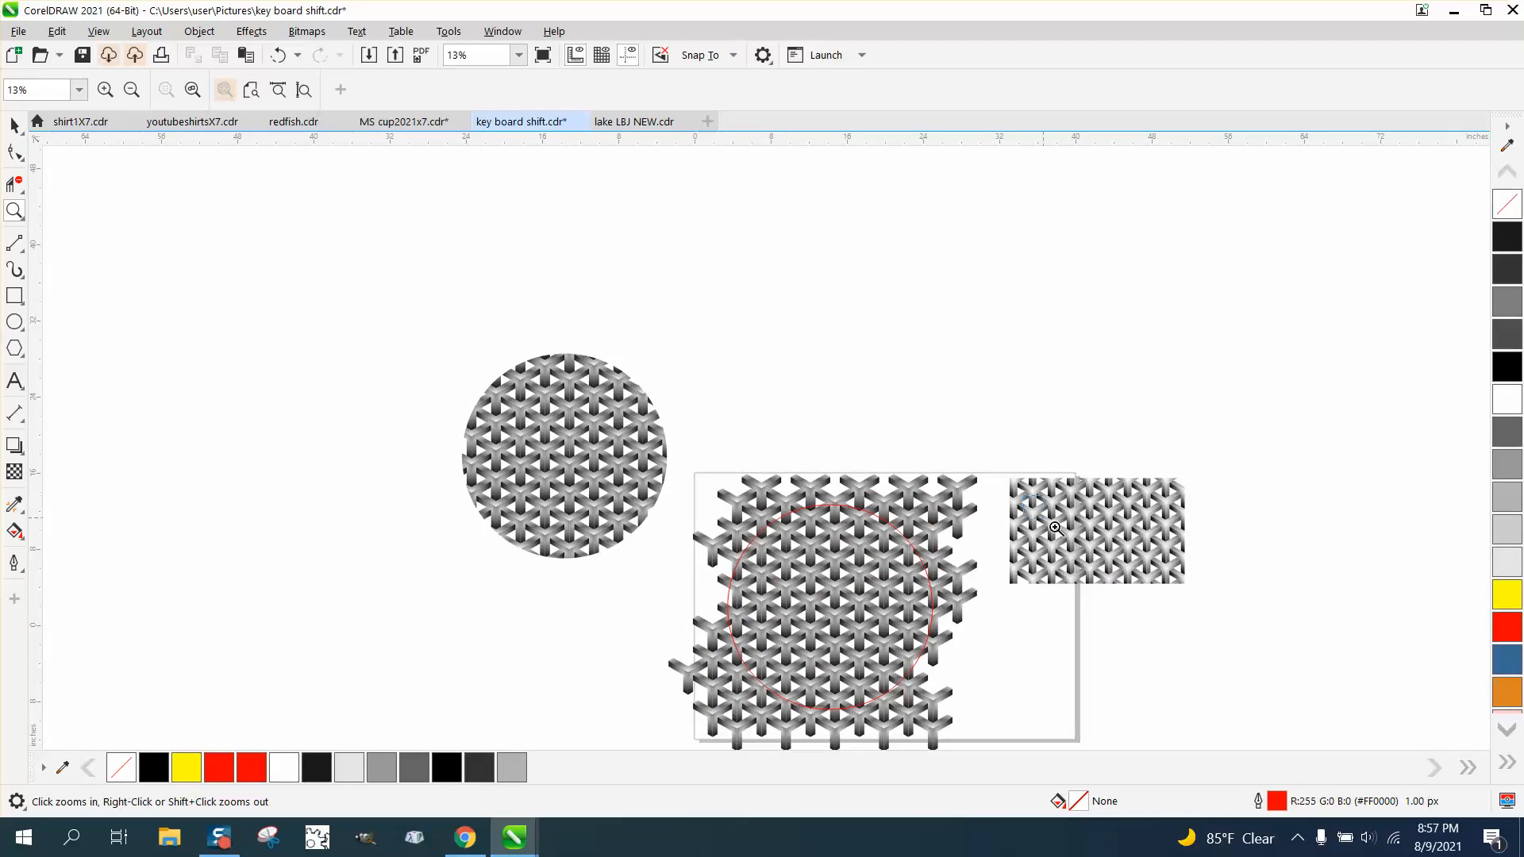
# Compare the shading of the reference weave pattern with that of the round cut-out.
pyautogui.moveTo(1055, 527); pyautogui.dragTo(1131, 566)
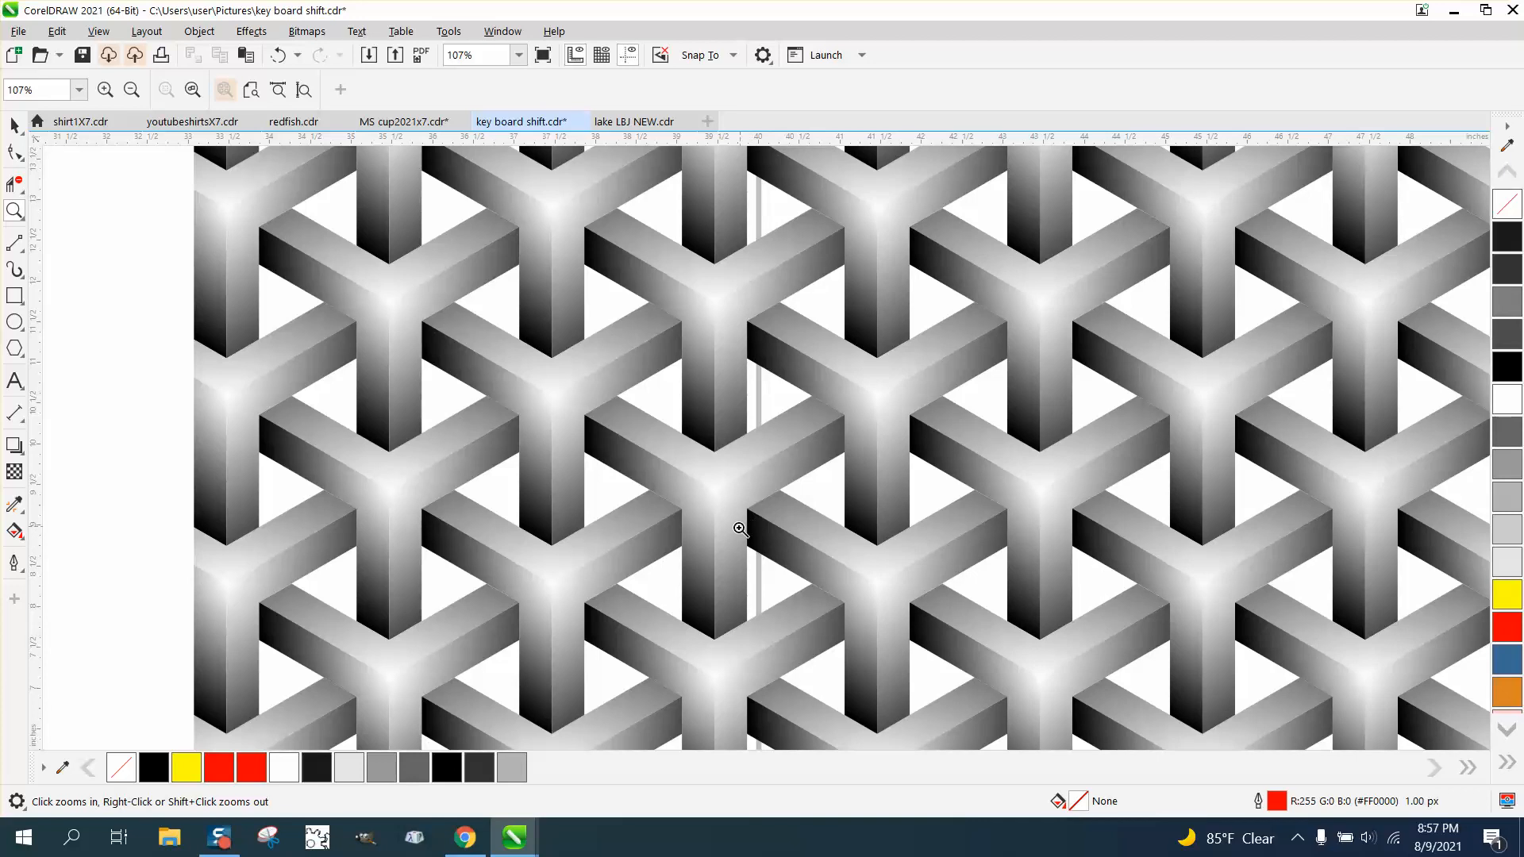
pyautogui.scroll(-8, 740, 529)
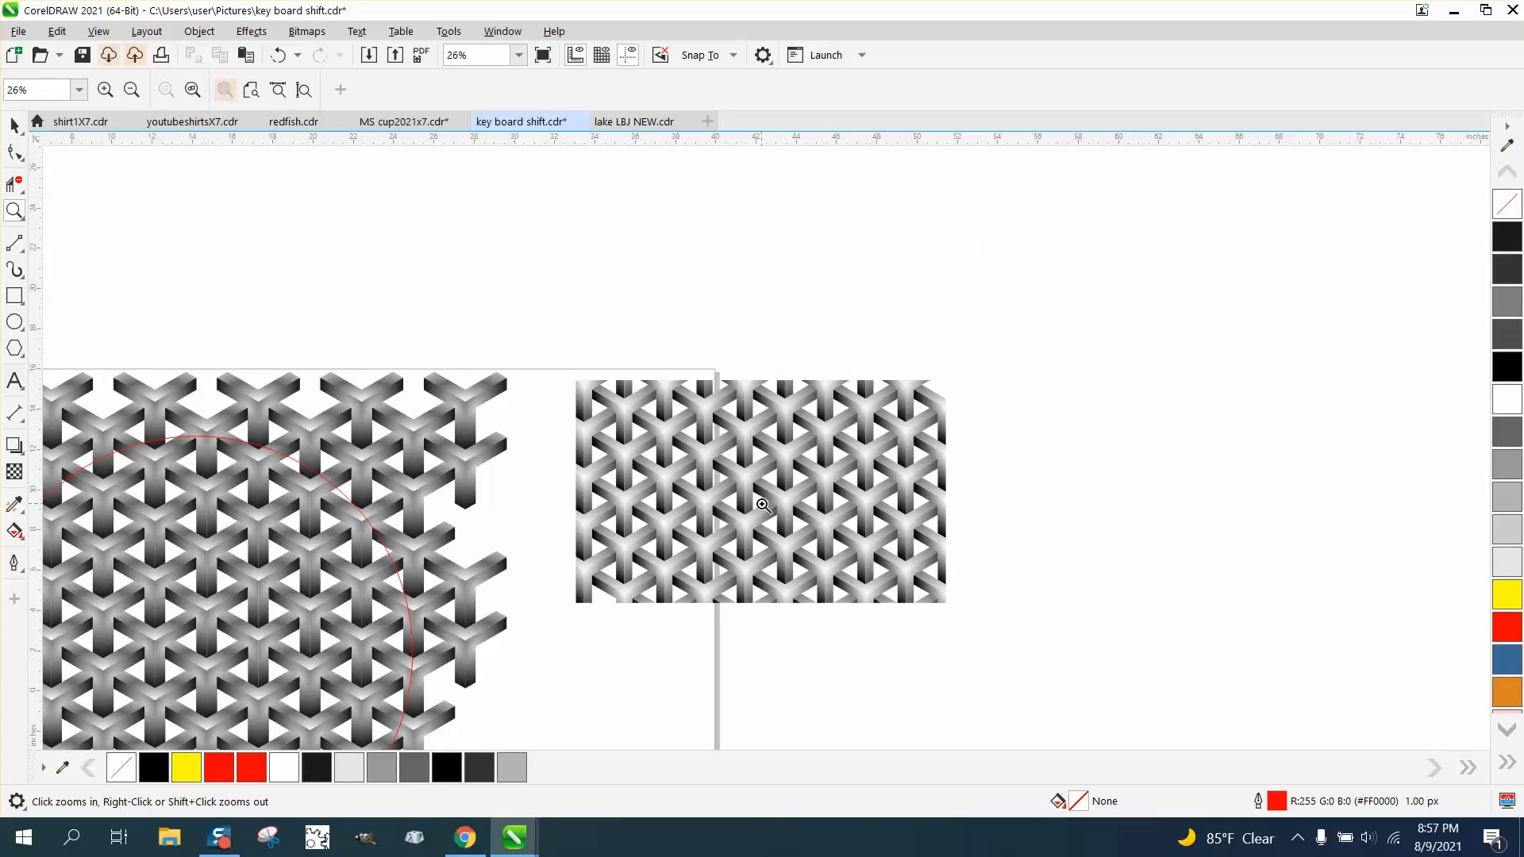
pyautogui.scroll(-4, 763, 506)
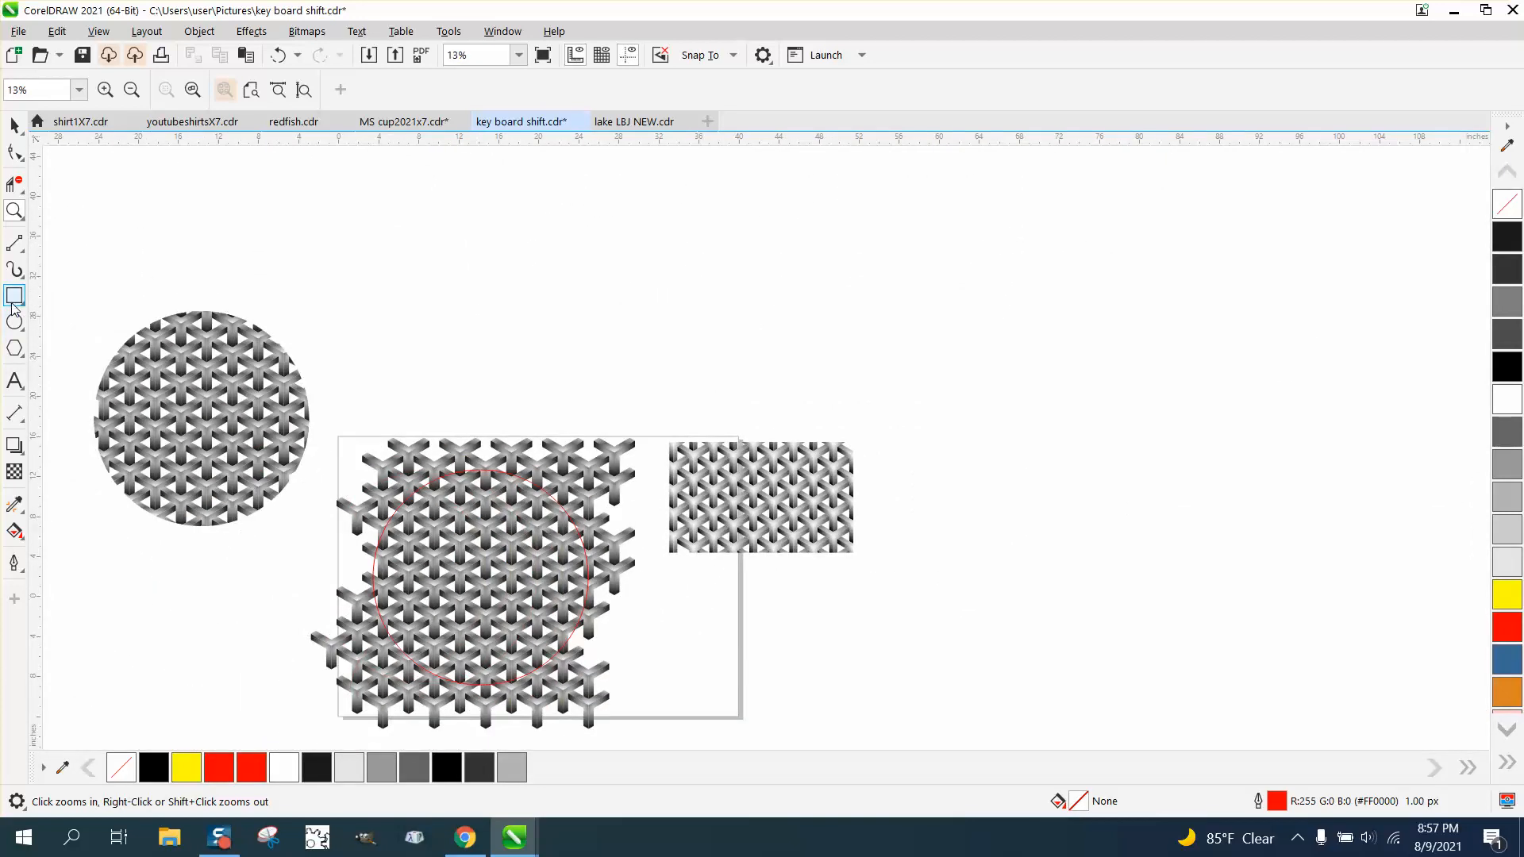
pyautogui.moveTo(162, 361); pyautogui.dragTo(299, 433)
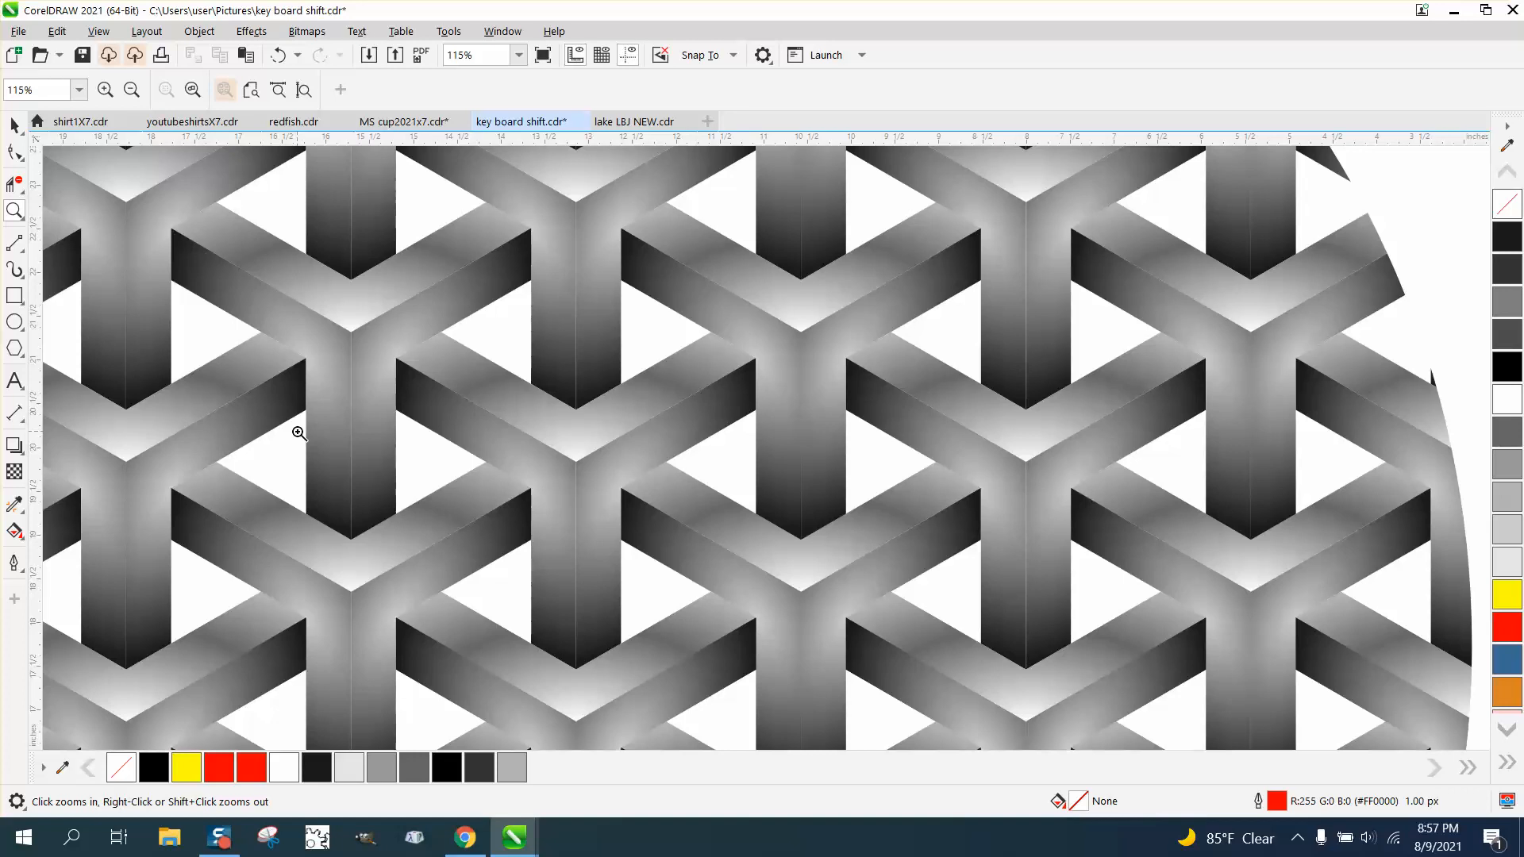
pyautogui.scroll(-4, 298, 433)
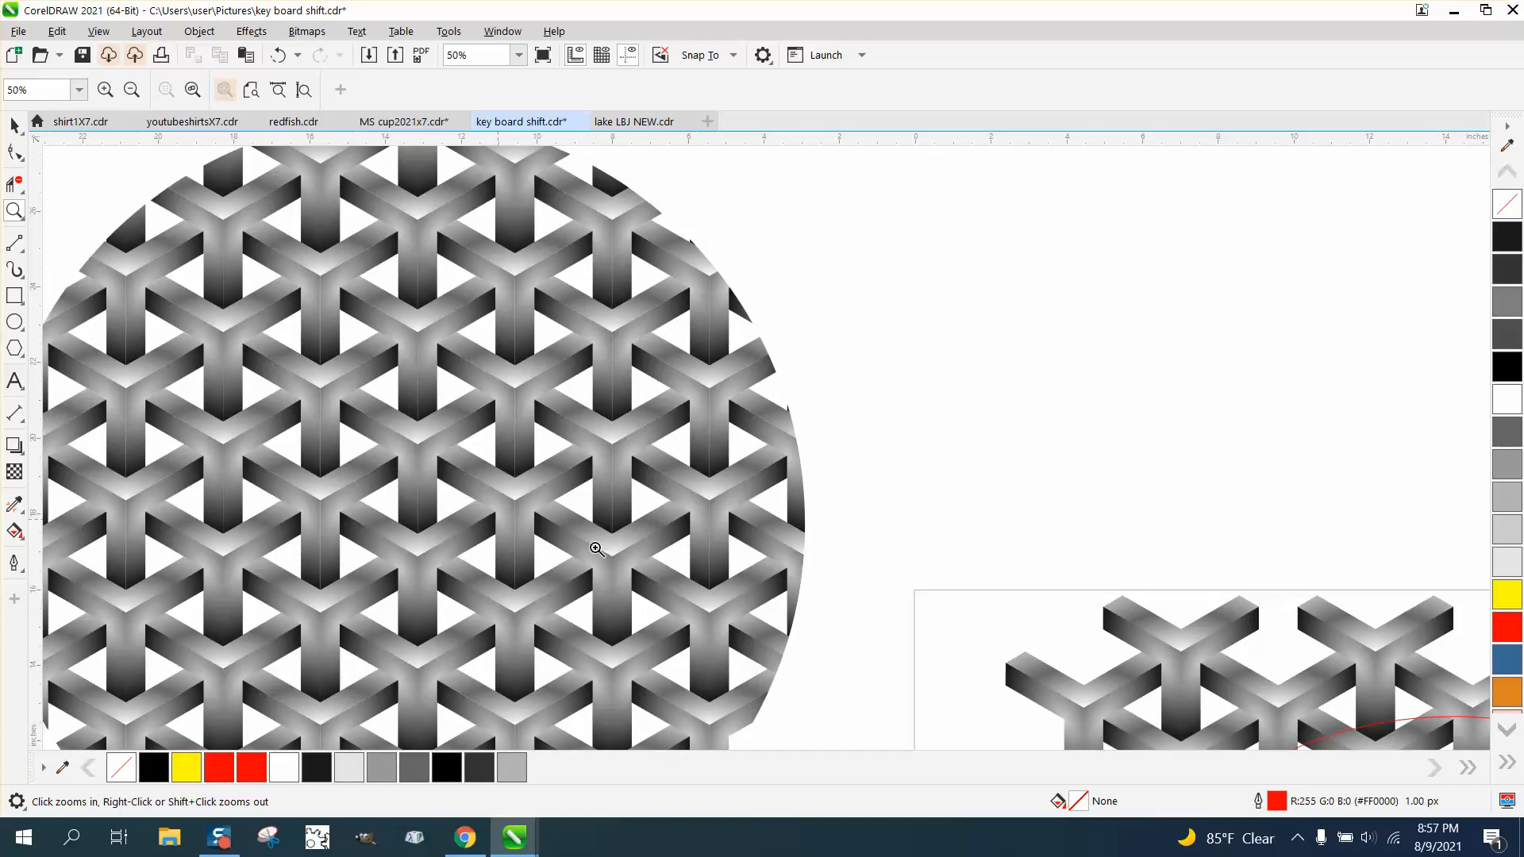
pyautogui.scroll(-3, 510, 334)
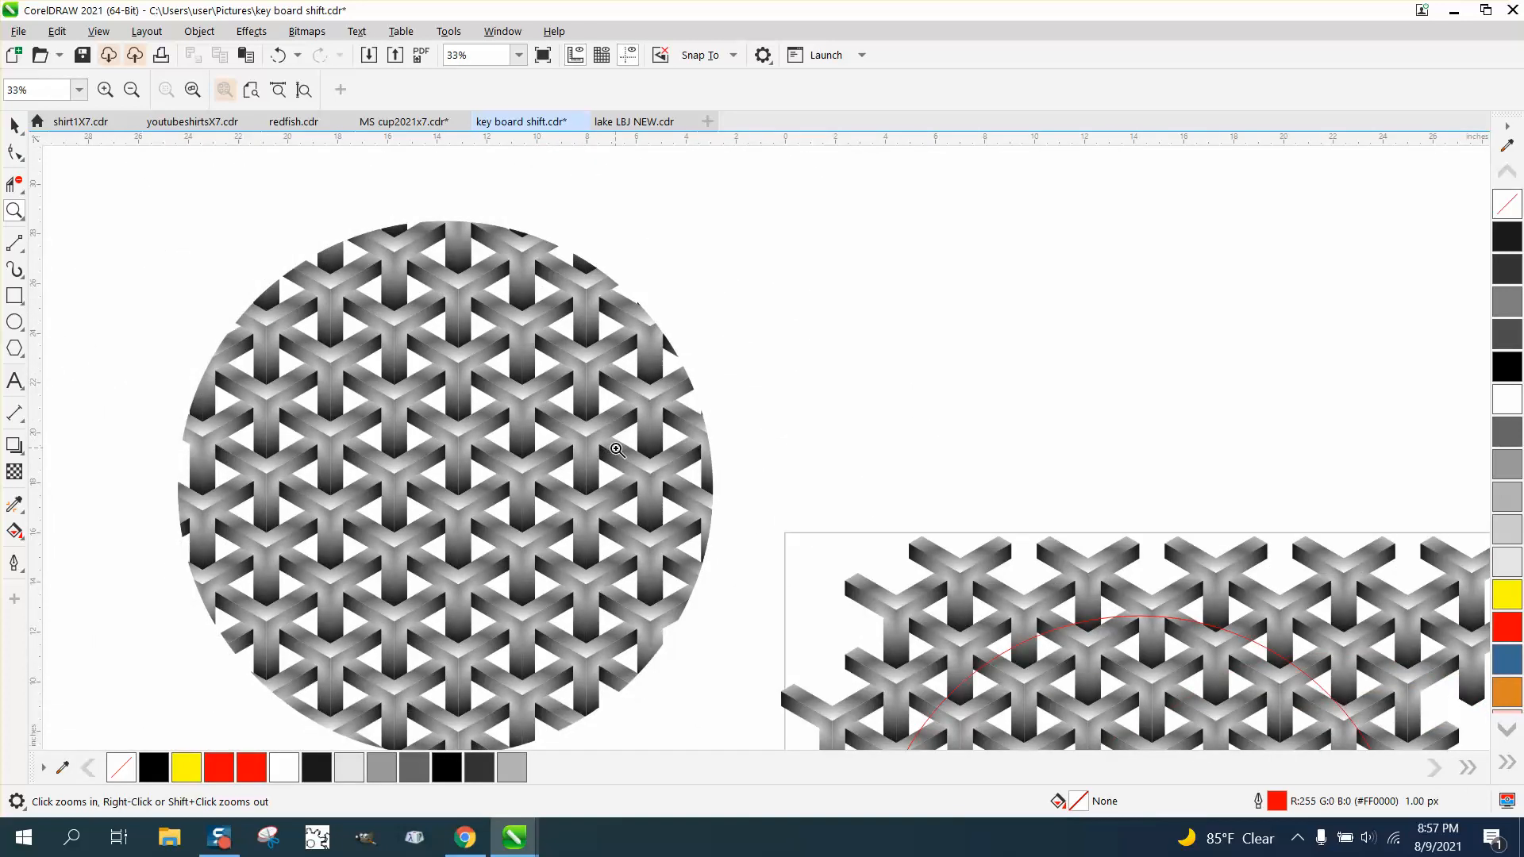